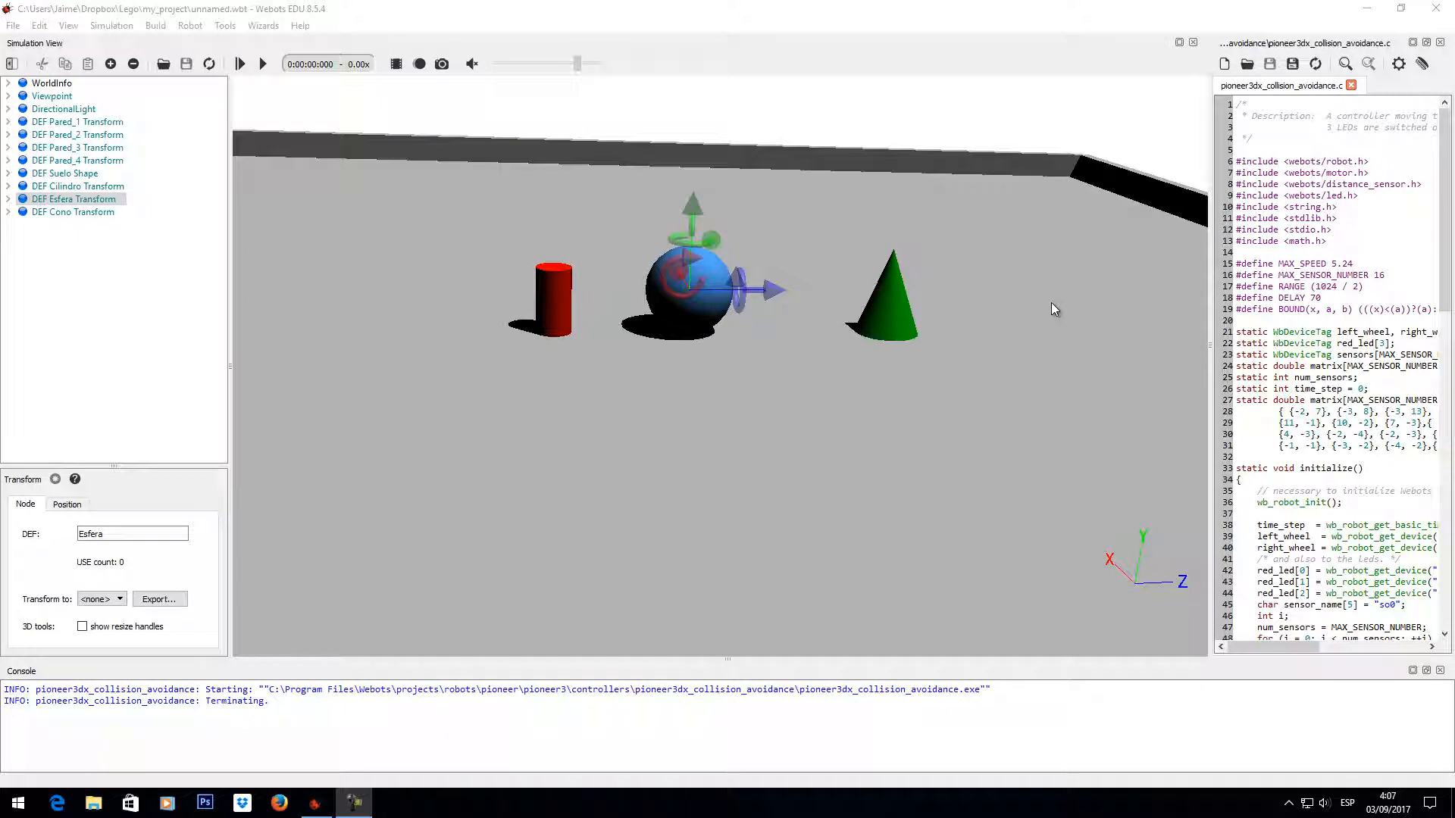
Add a new Transform node to the scene tree after the DEF Cono Transform.
{"action": "left_click", "coordinate": [160, 290]}
{"action": "left_click", "coordinate": [85, 213]}
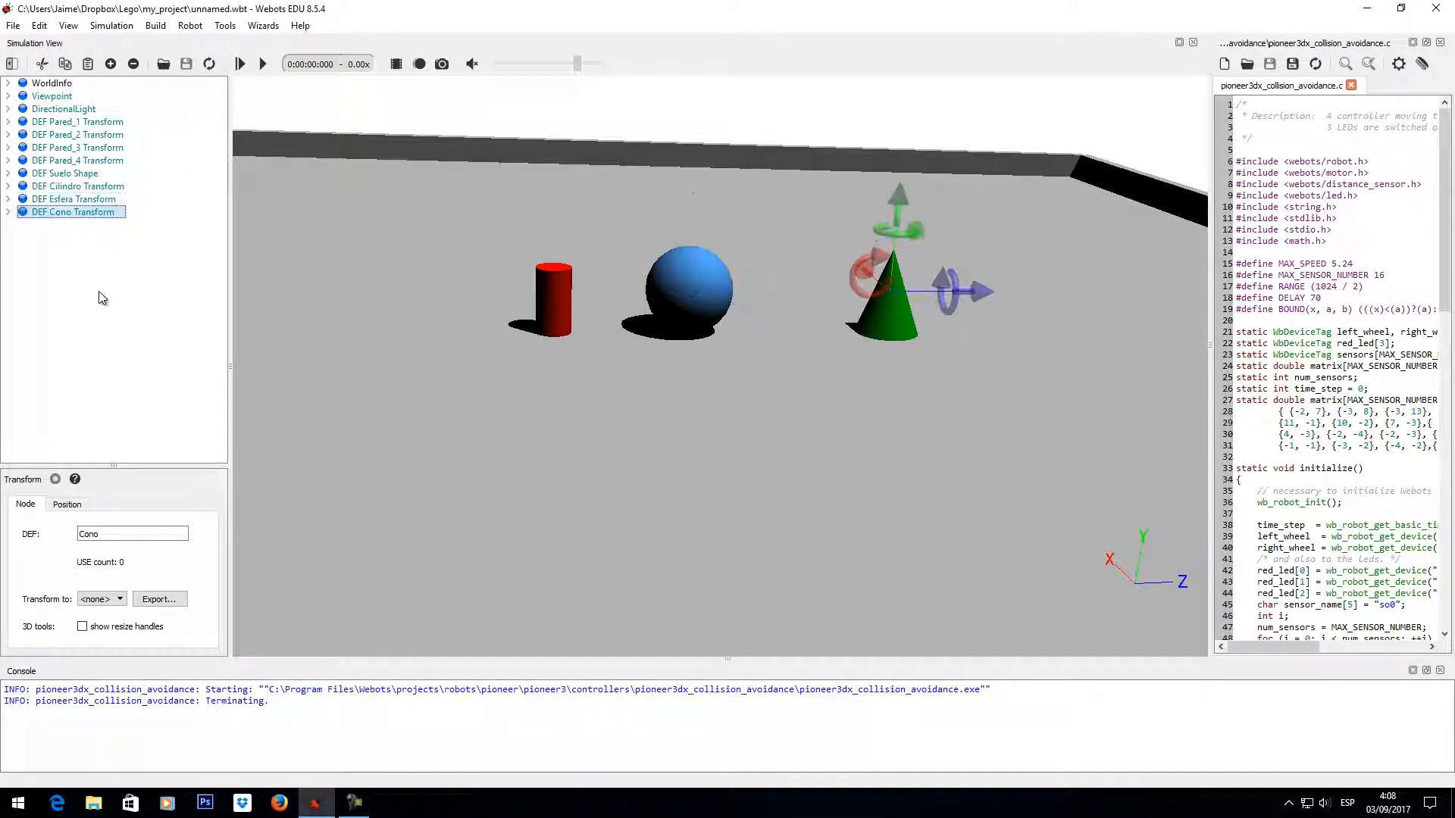
{"action": "left_click", "coordinate": [111, 65]}
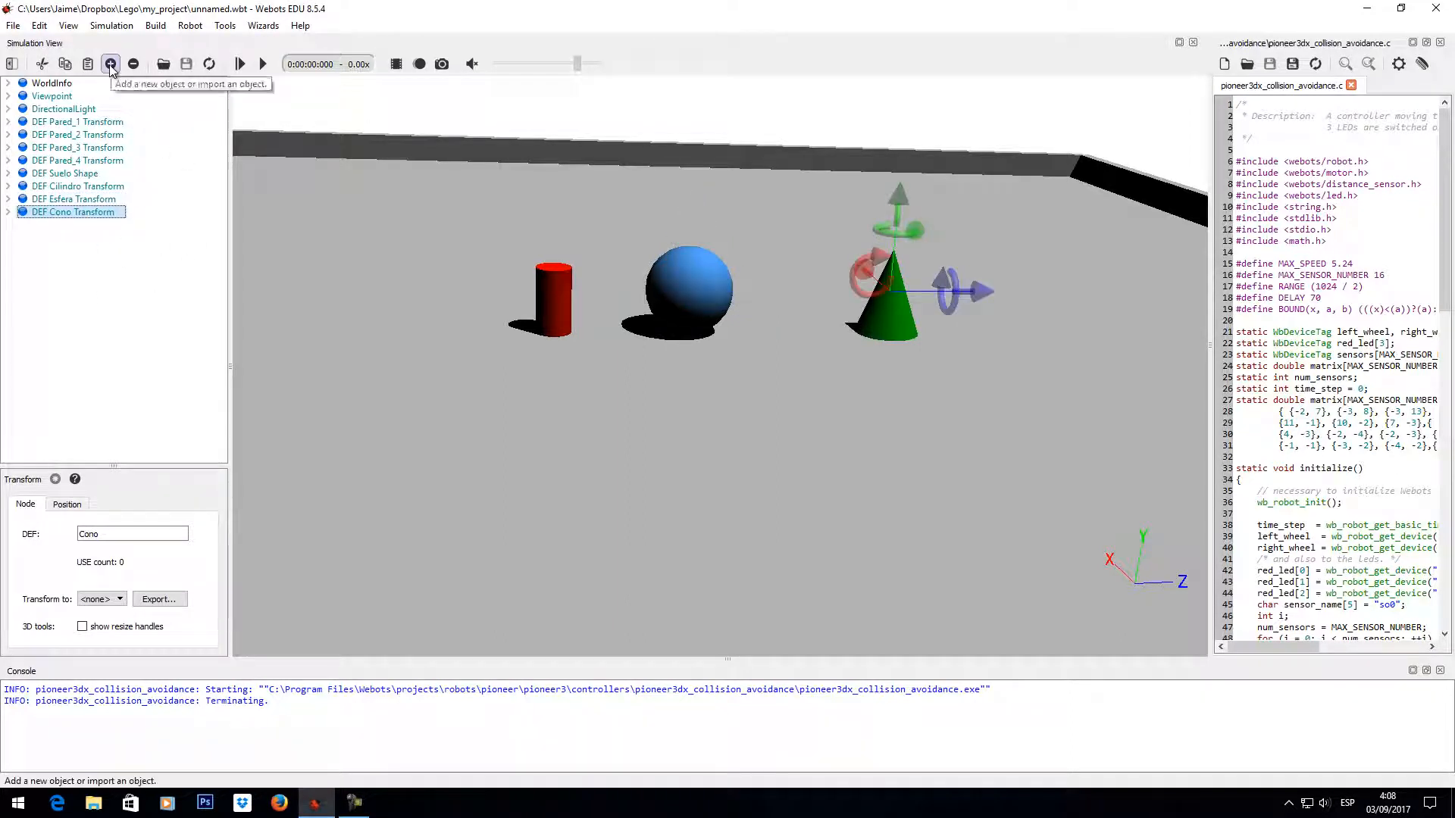
{"action": "left_click", "coordinate": [533, 271]}
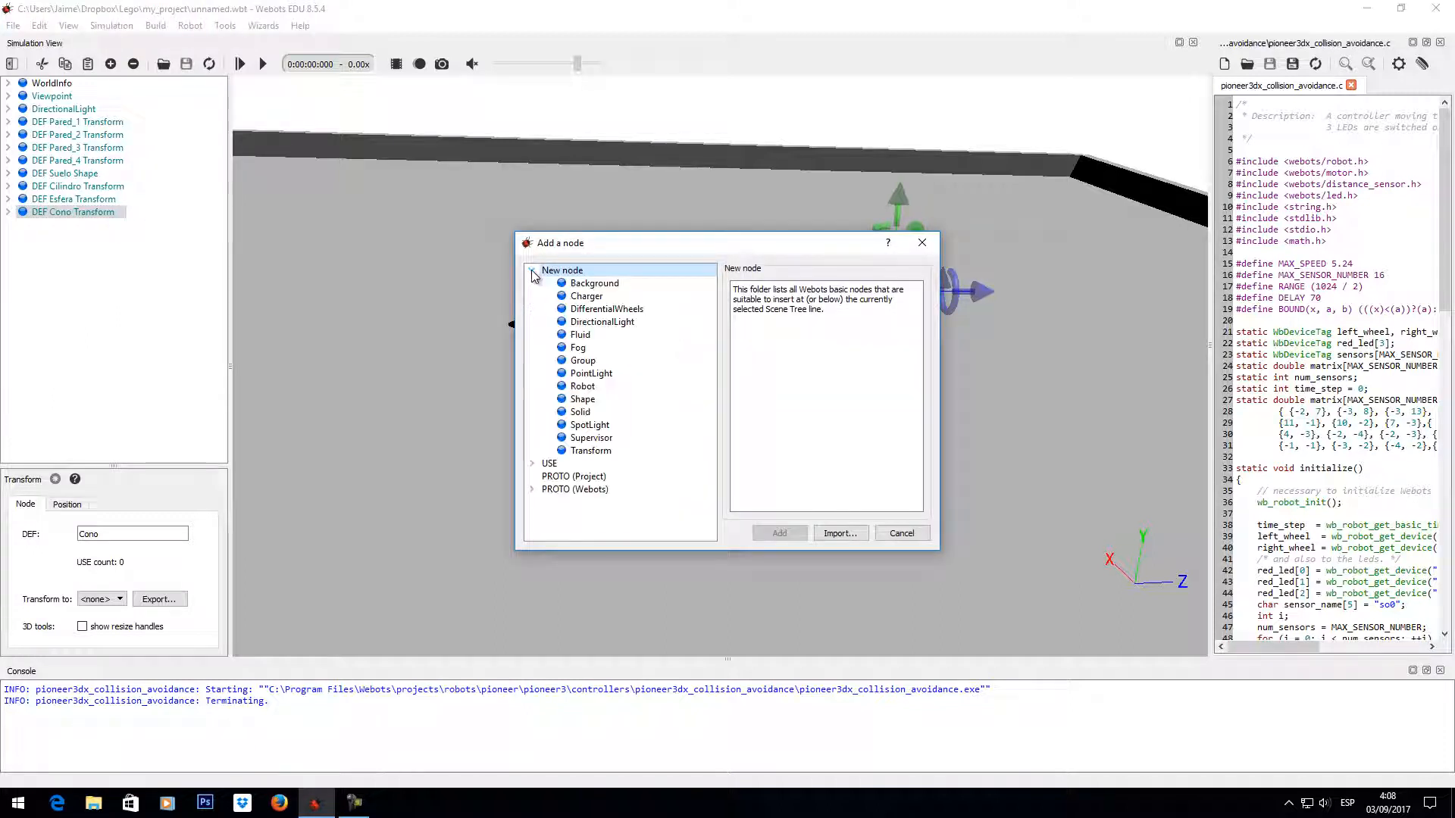
{"action": "left_click", "coordinate": [591, 451]}
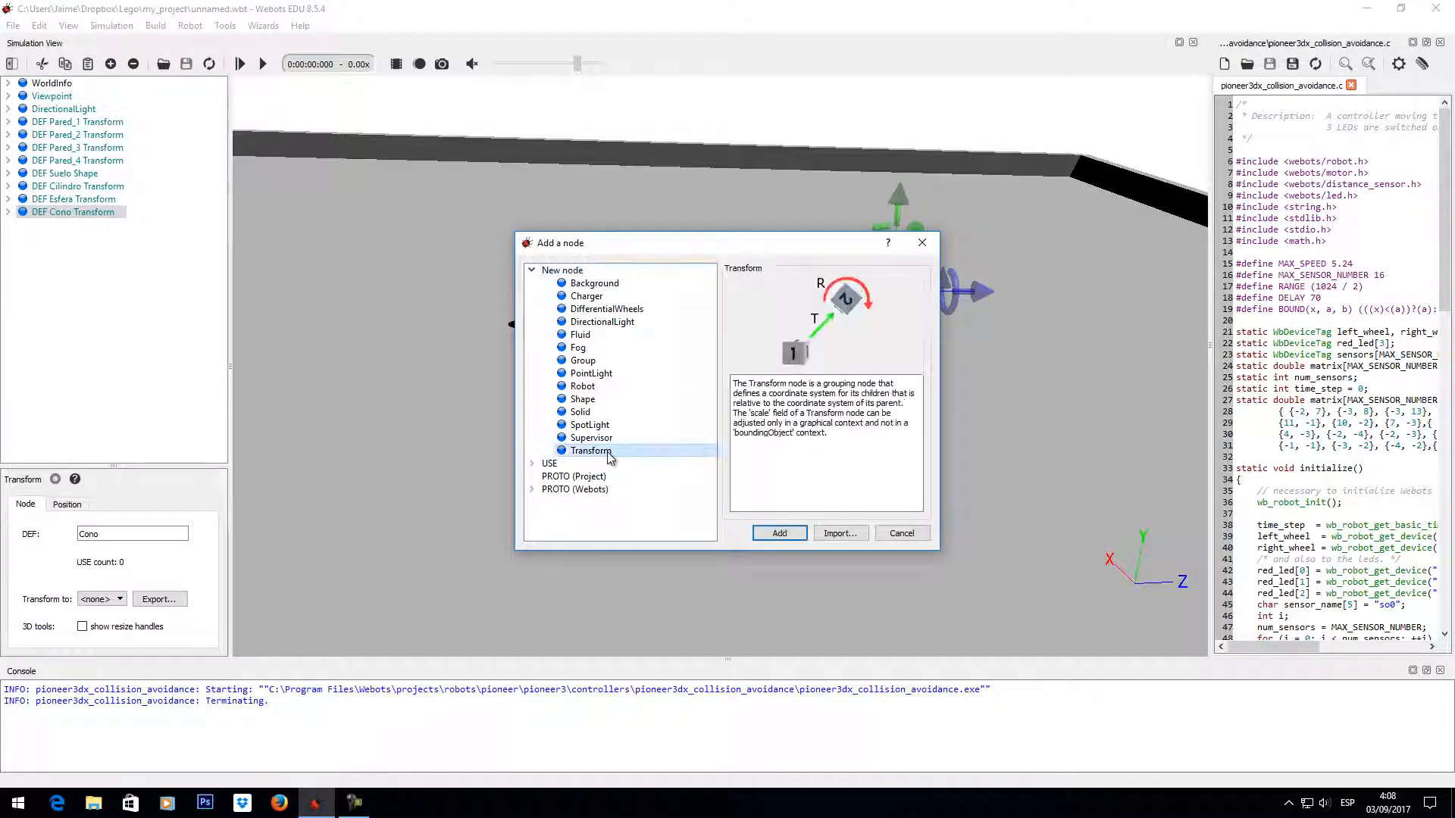
{"action": "left_click", "coordinate": [773, 532]}
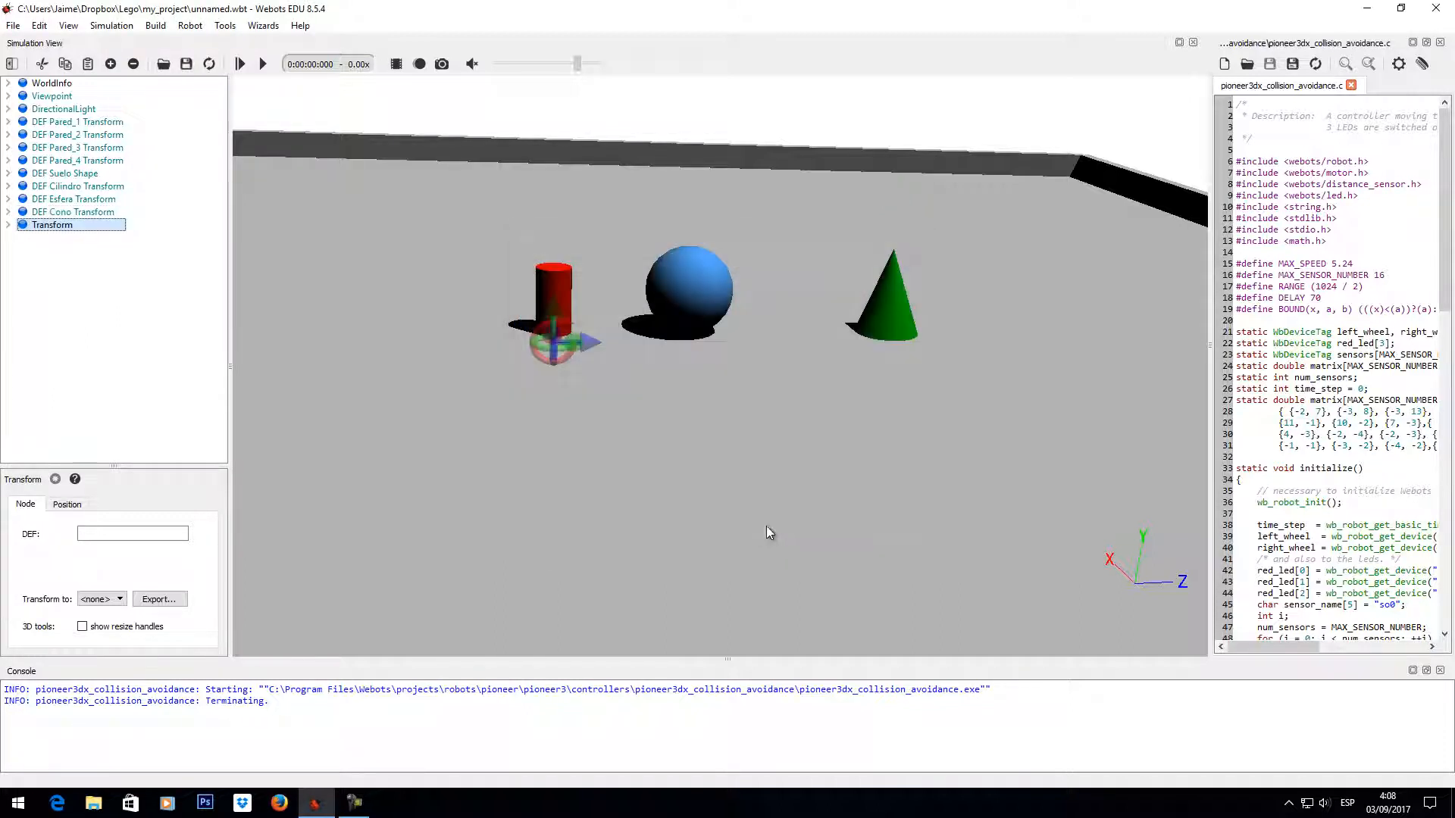
Add a Group node to the children of the new Transform.
{"action": "left_click", "coordinate": [8, 225]}
{"action": "left_click", "coordinate": [65, 277]}
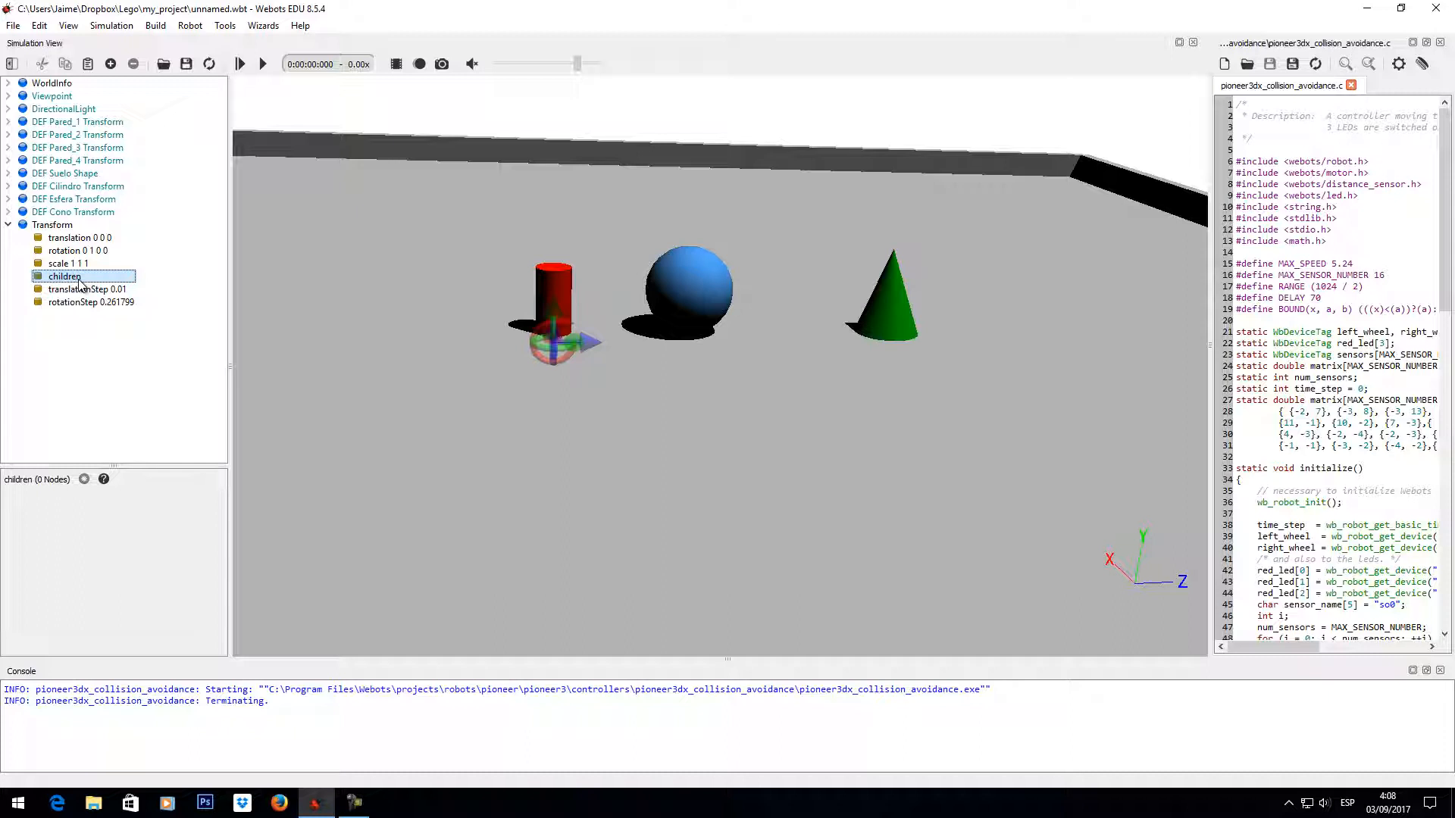
{"action": "left_click", "coordinate": [111, 64]}
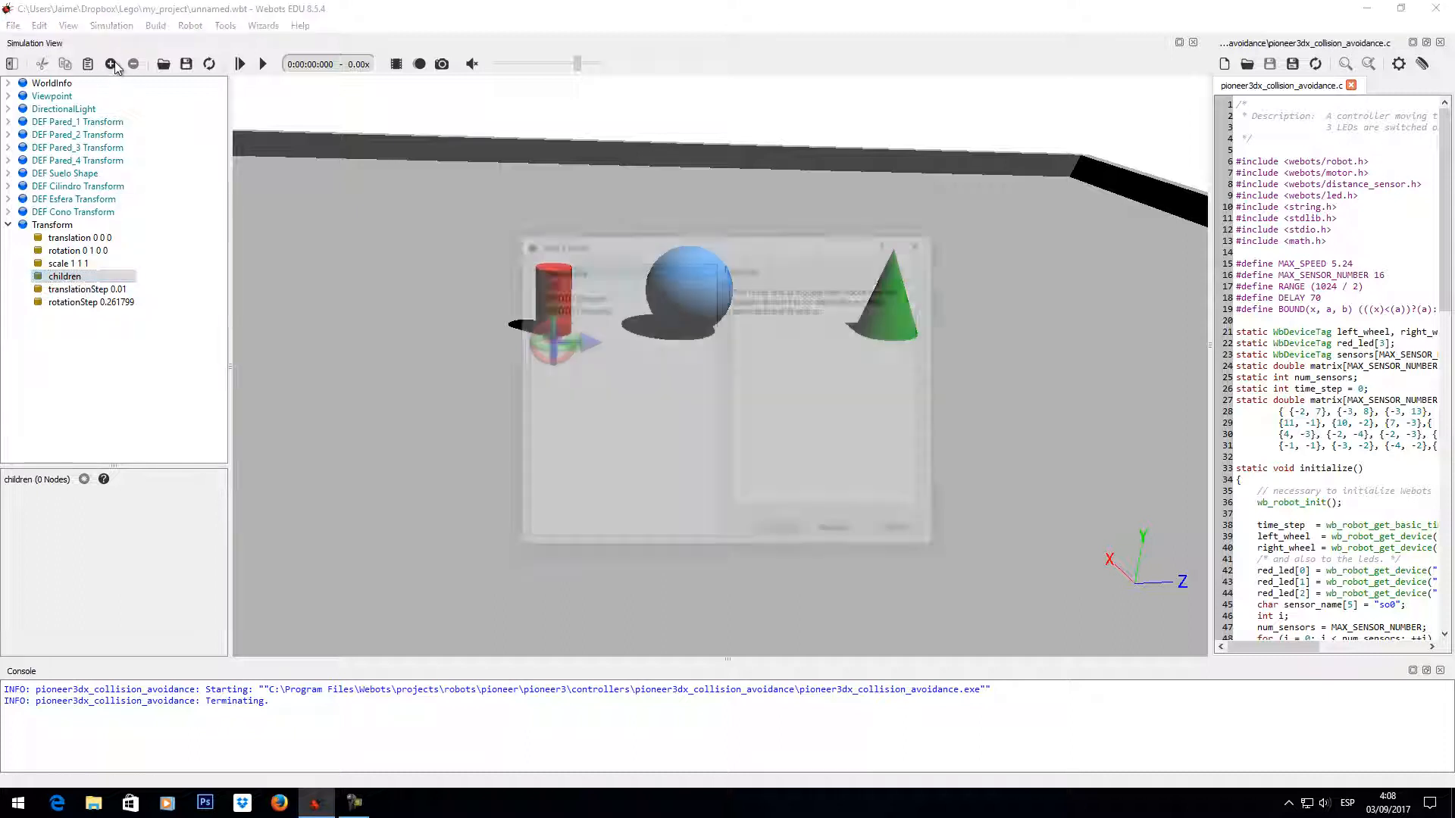
{"action": "left_click", "coordinate": [531, 271]}
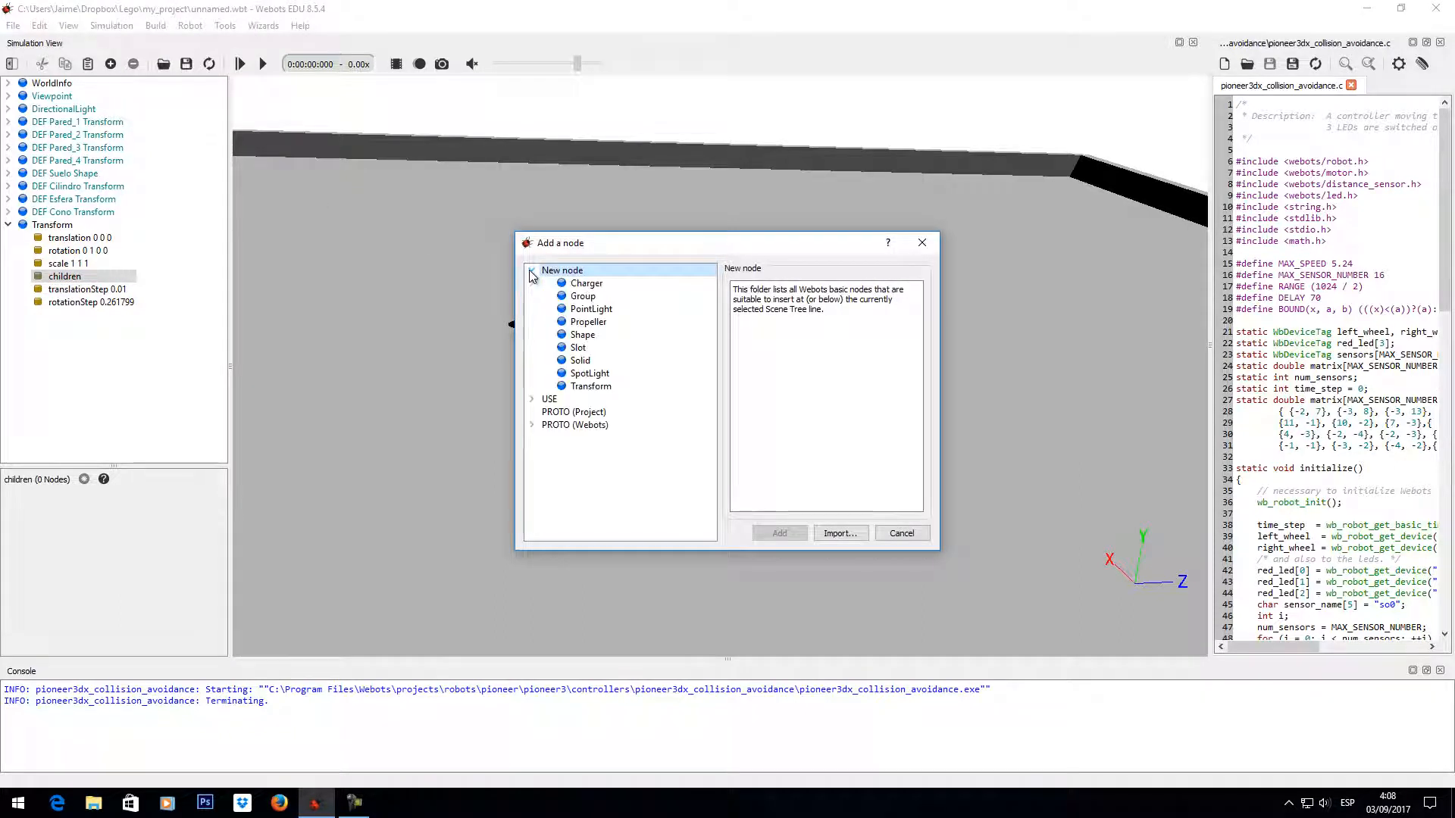
{"action": "left_click", "coordinate": [598, 296]}
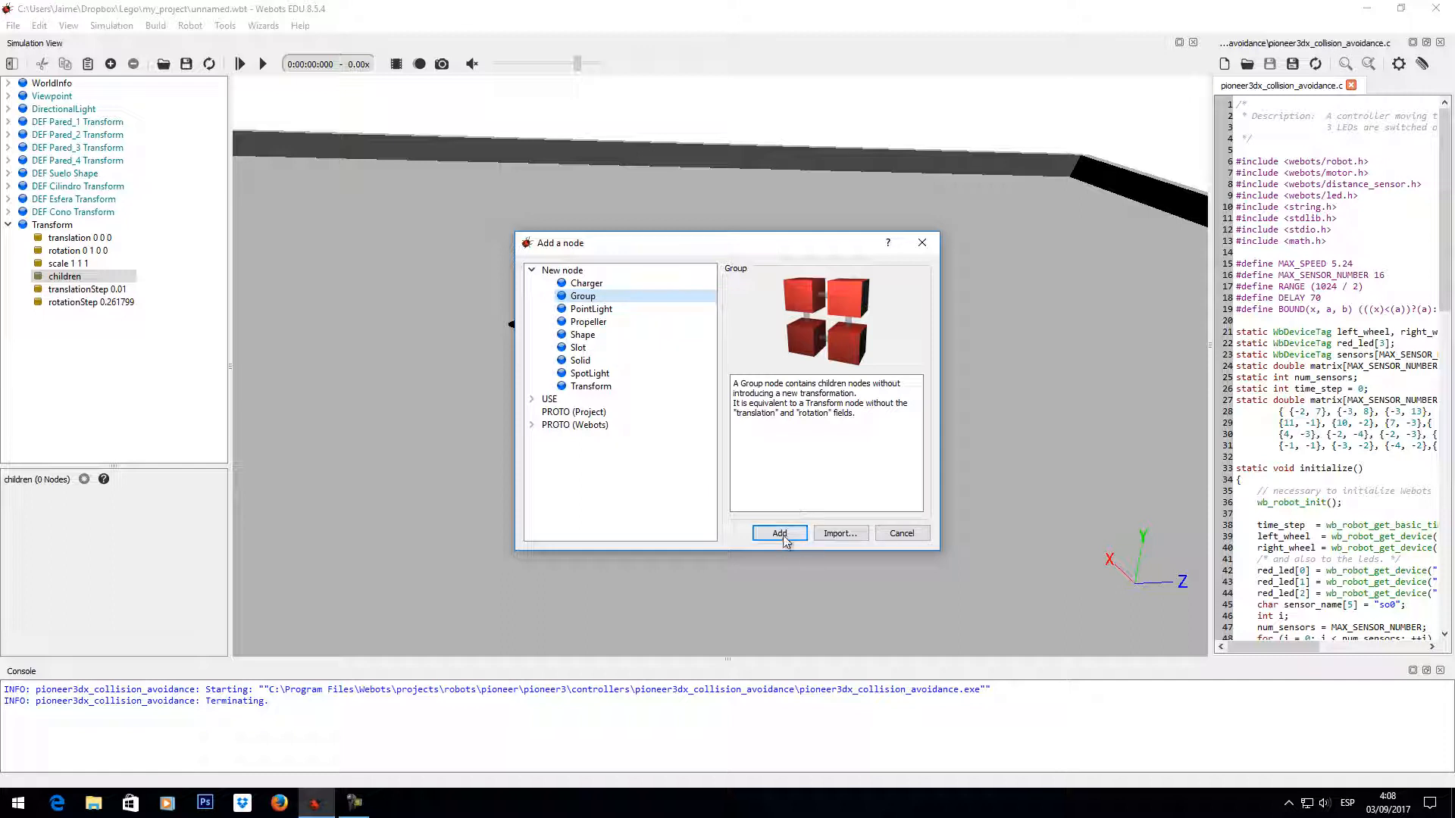
{"action": "left_click", "coordinate": [782, 535]}
Add a Transform node to the children of the Group.
{"action": "left_click", "coordinate": [37, 291]}
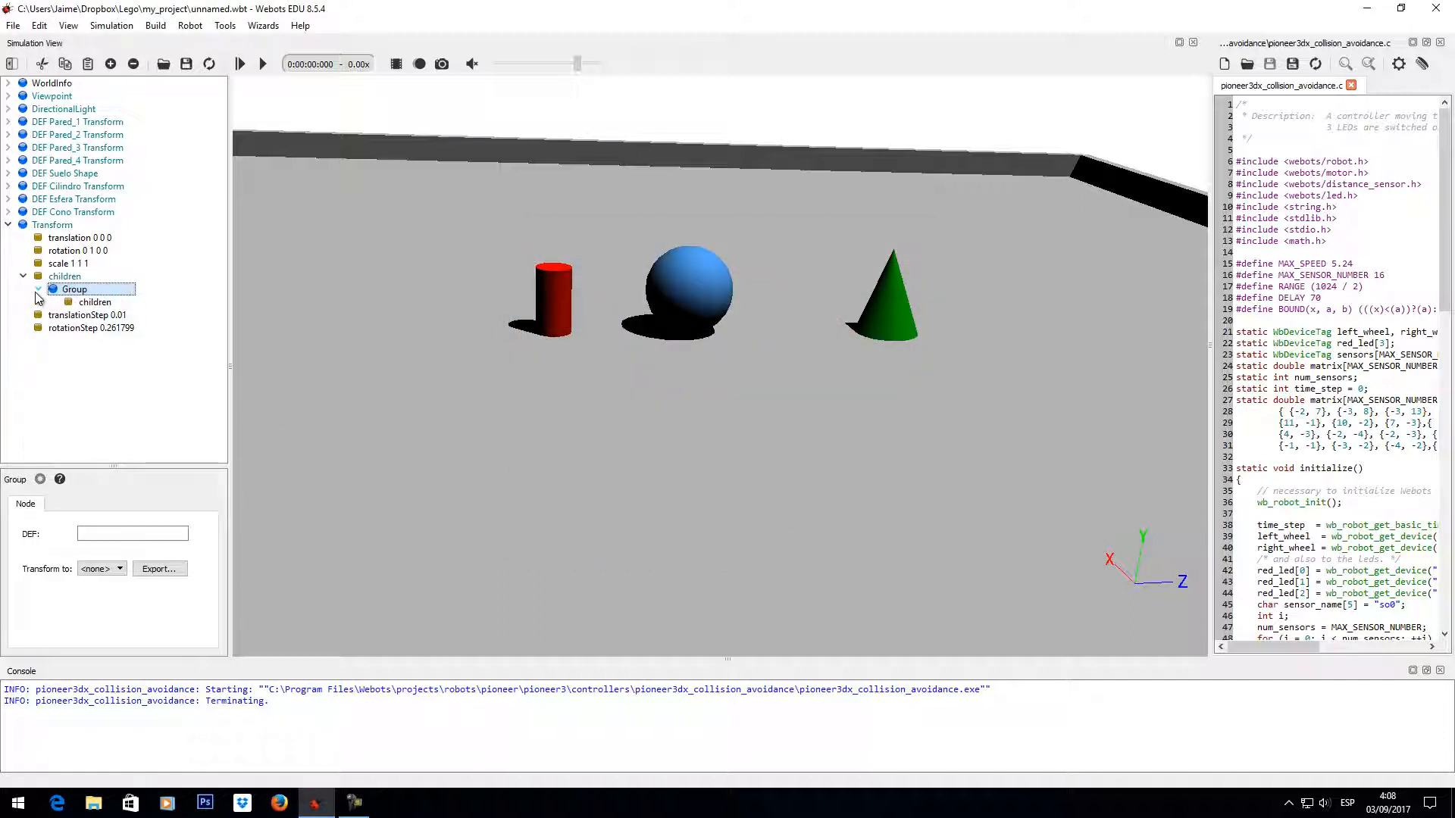
{"action": "left_click", "coordinate": [96, 303]}
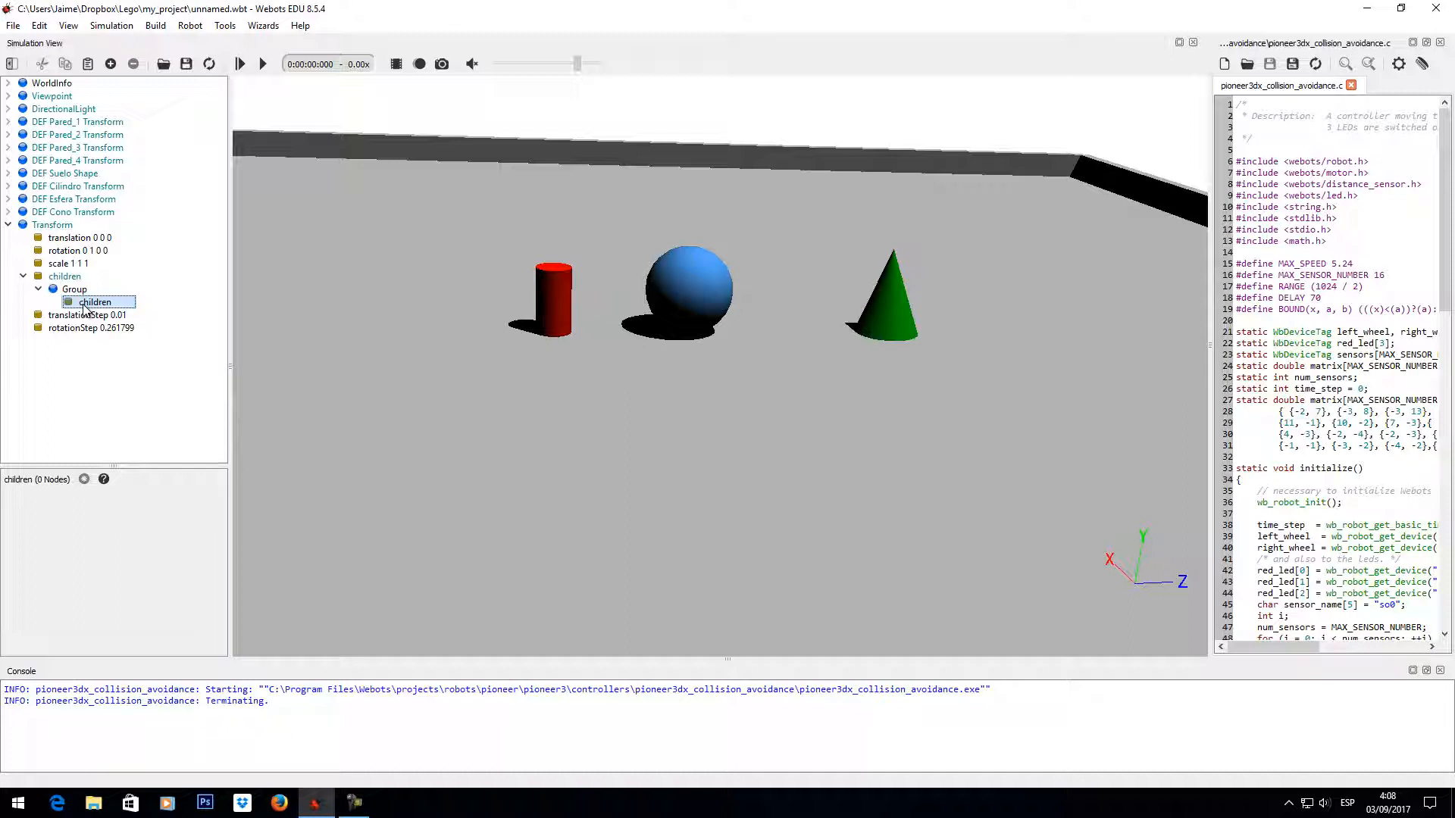
{"action": "left_click", "coordinate": [51, 226]}
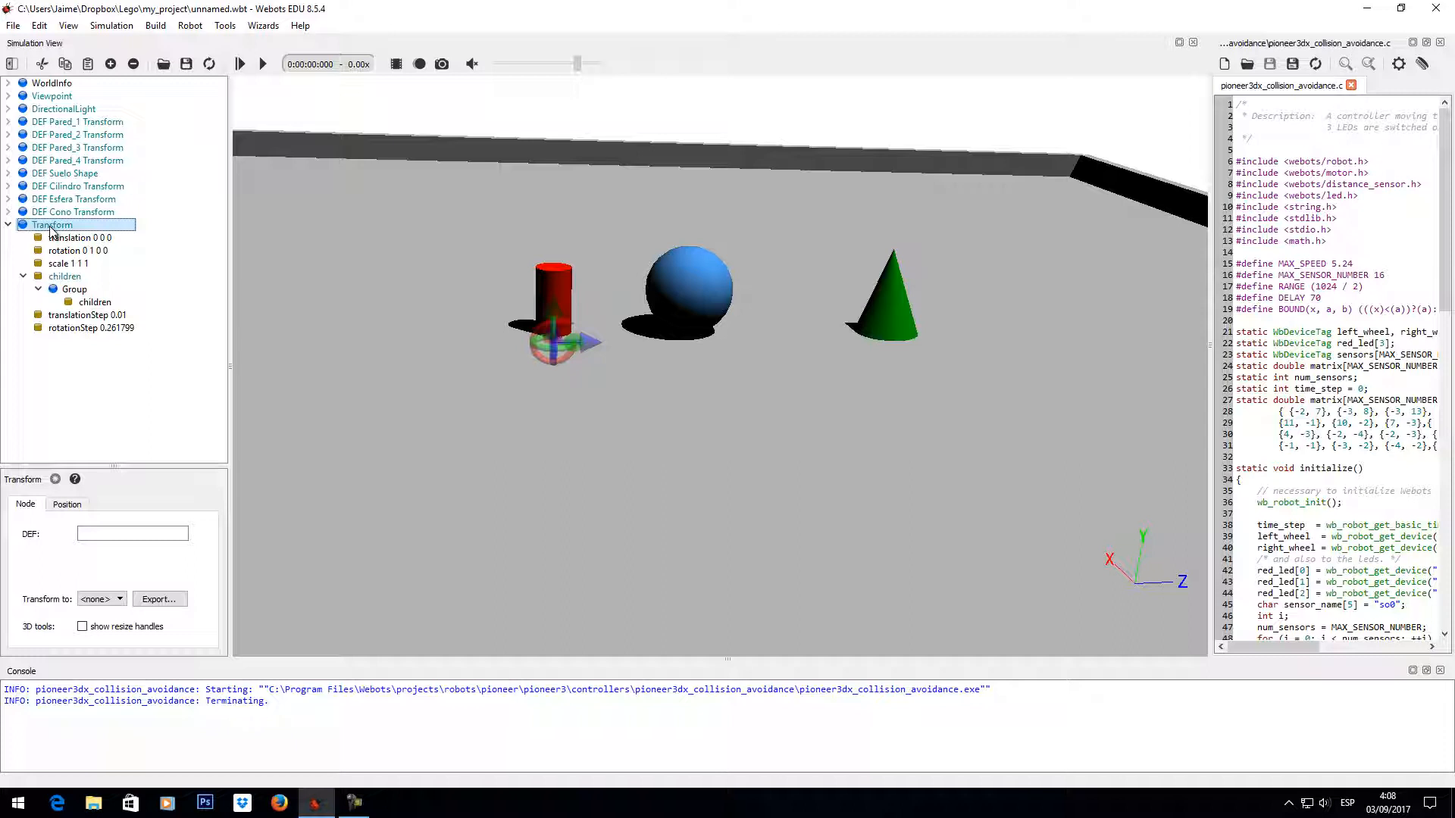
{"action": "left_click", "coordinate": [96, 303]}
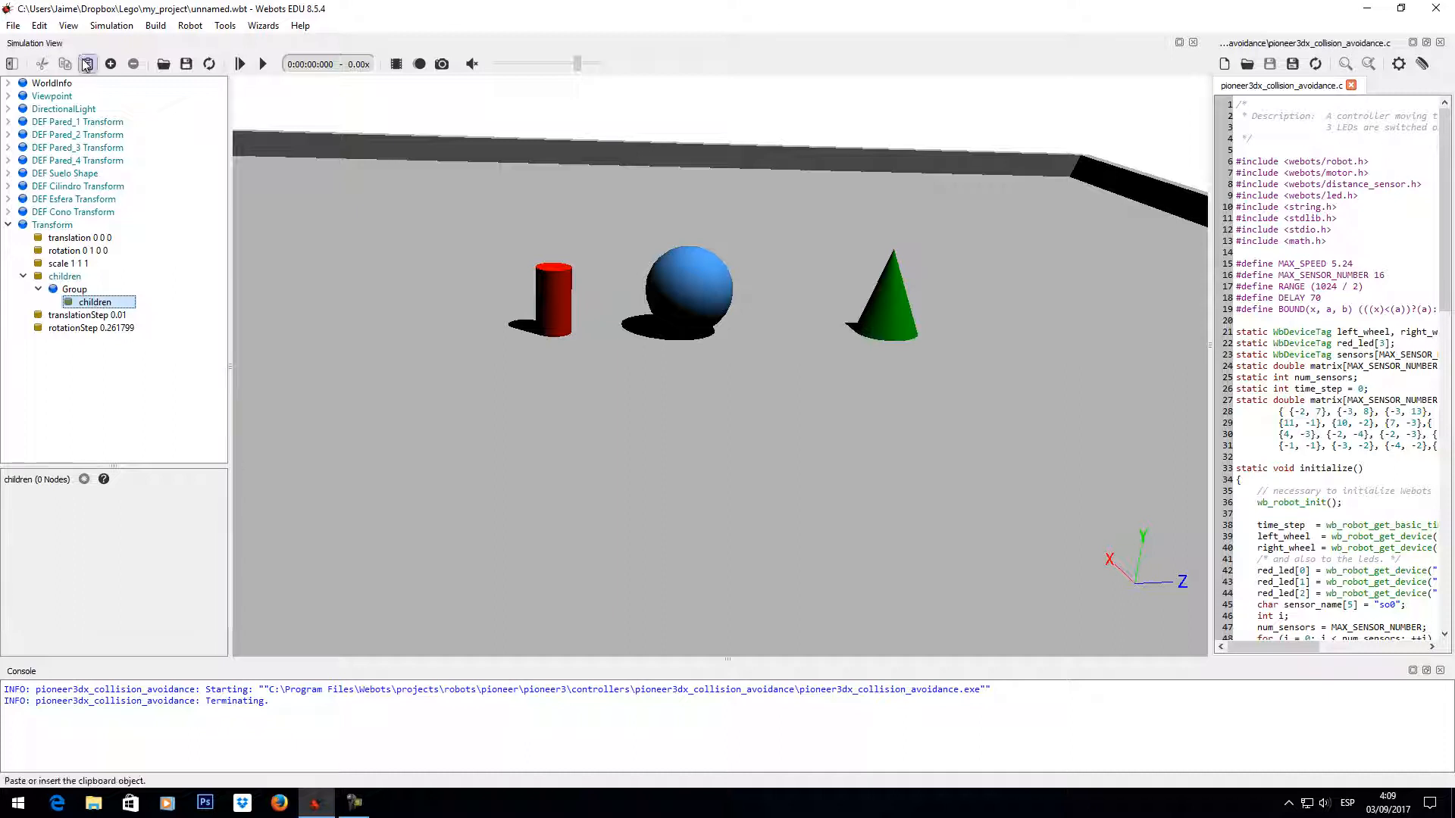
{"action": "left_click", "coordinate": [110, 64]}
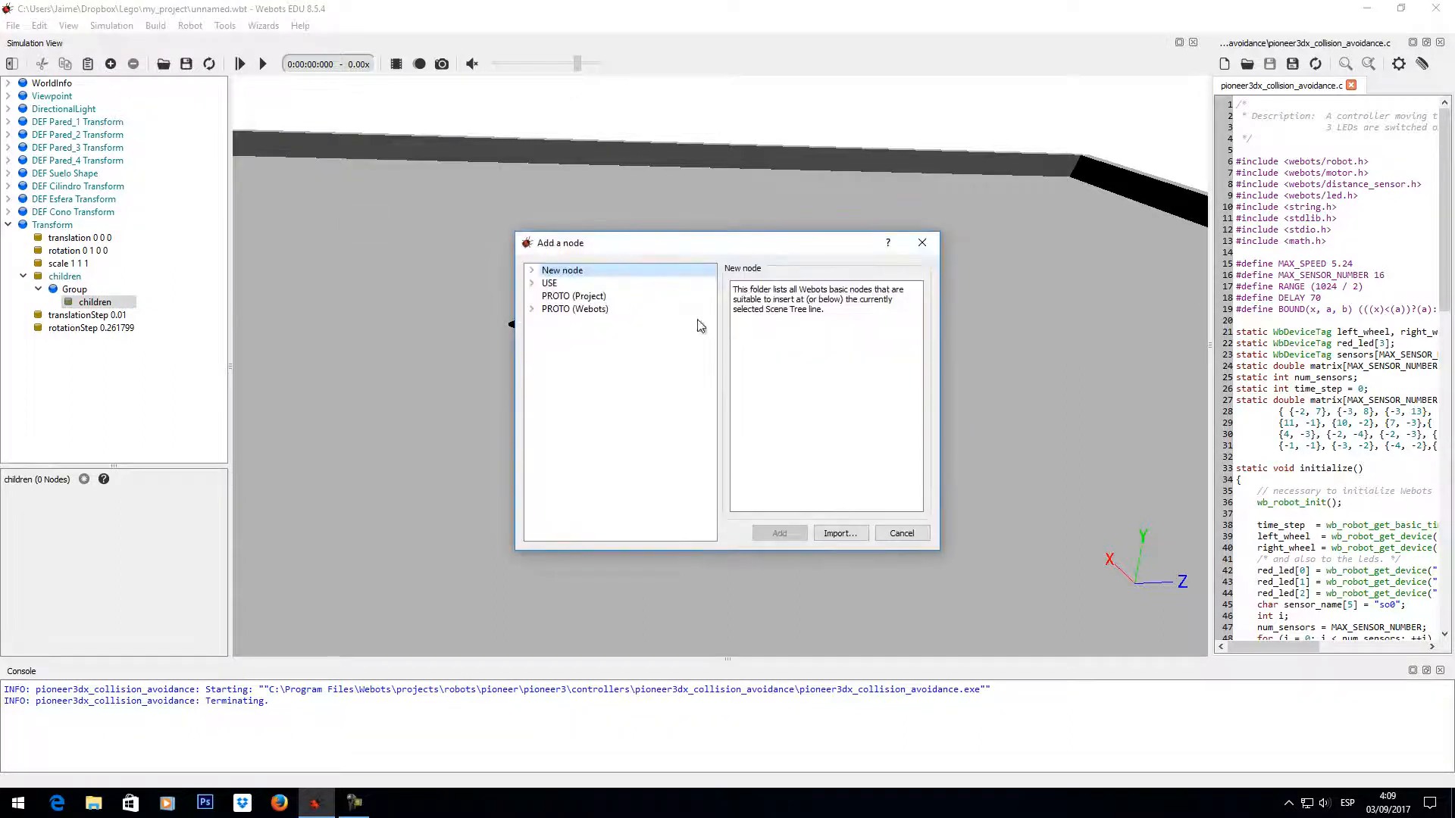
{"action": "left_click", "coordinate": [532, 271]}
{"action": "left_click", "coordinate": [595, 386]}
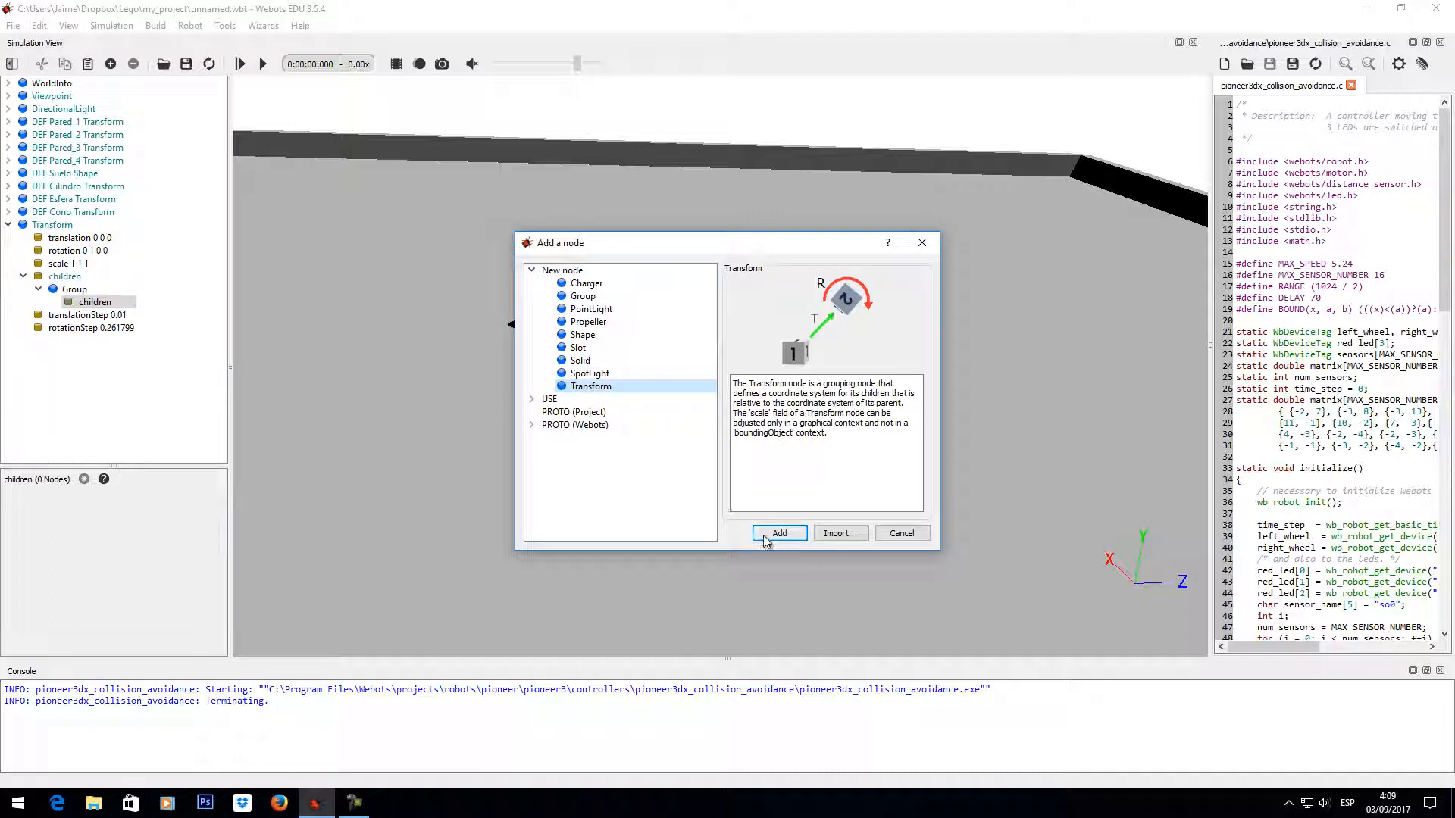
{"action": "left_click", "coordinate": [766, 534]}
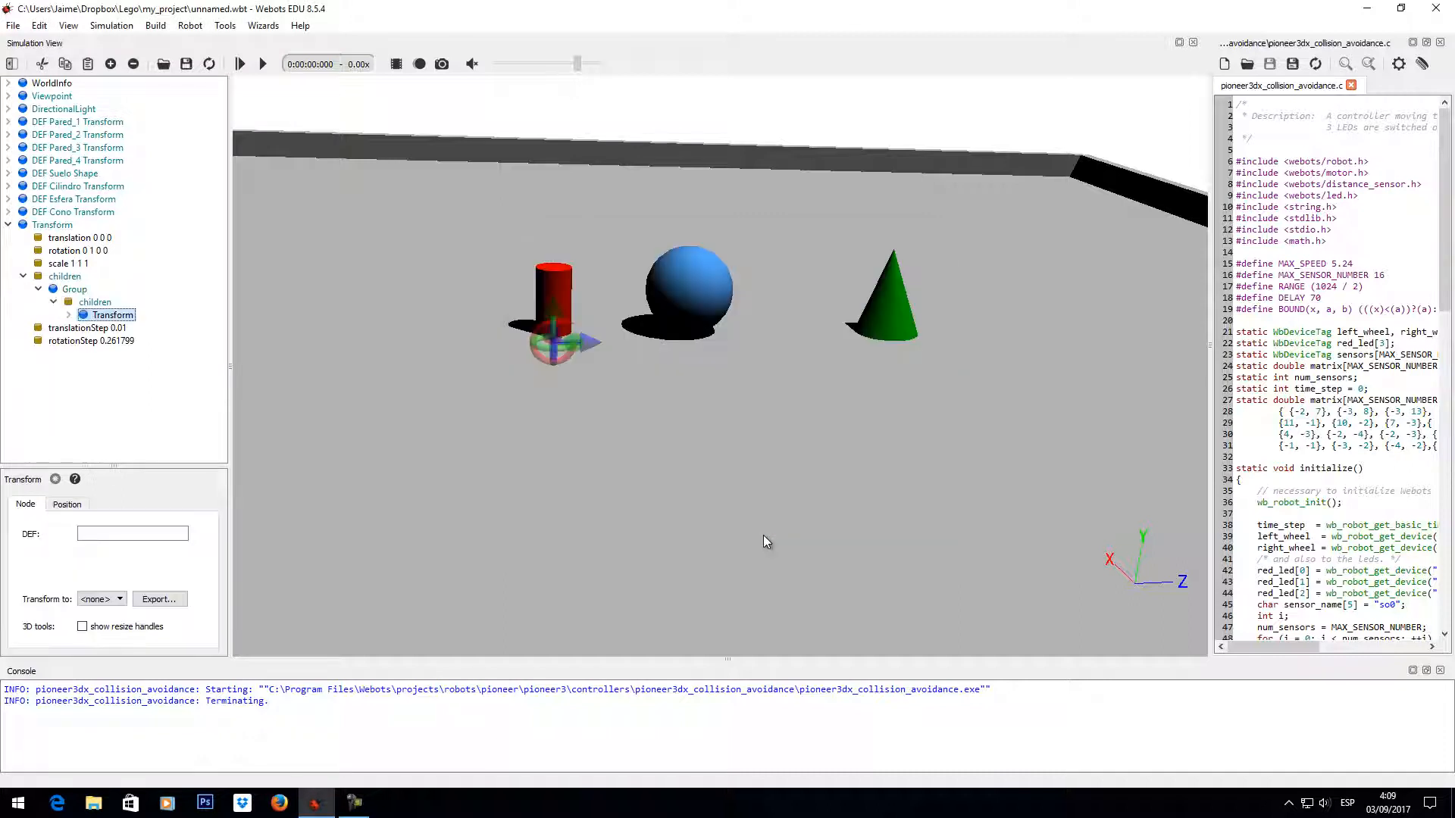
Add a Shape node to the children of the Transform inside the Group.
{"action": "left_click", "coordinate": [69, 314]}
{"action": "left_click", "coordinate": [125, 366]}
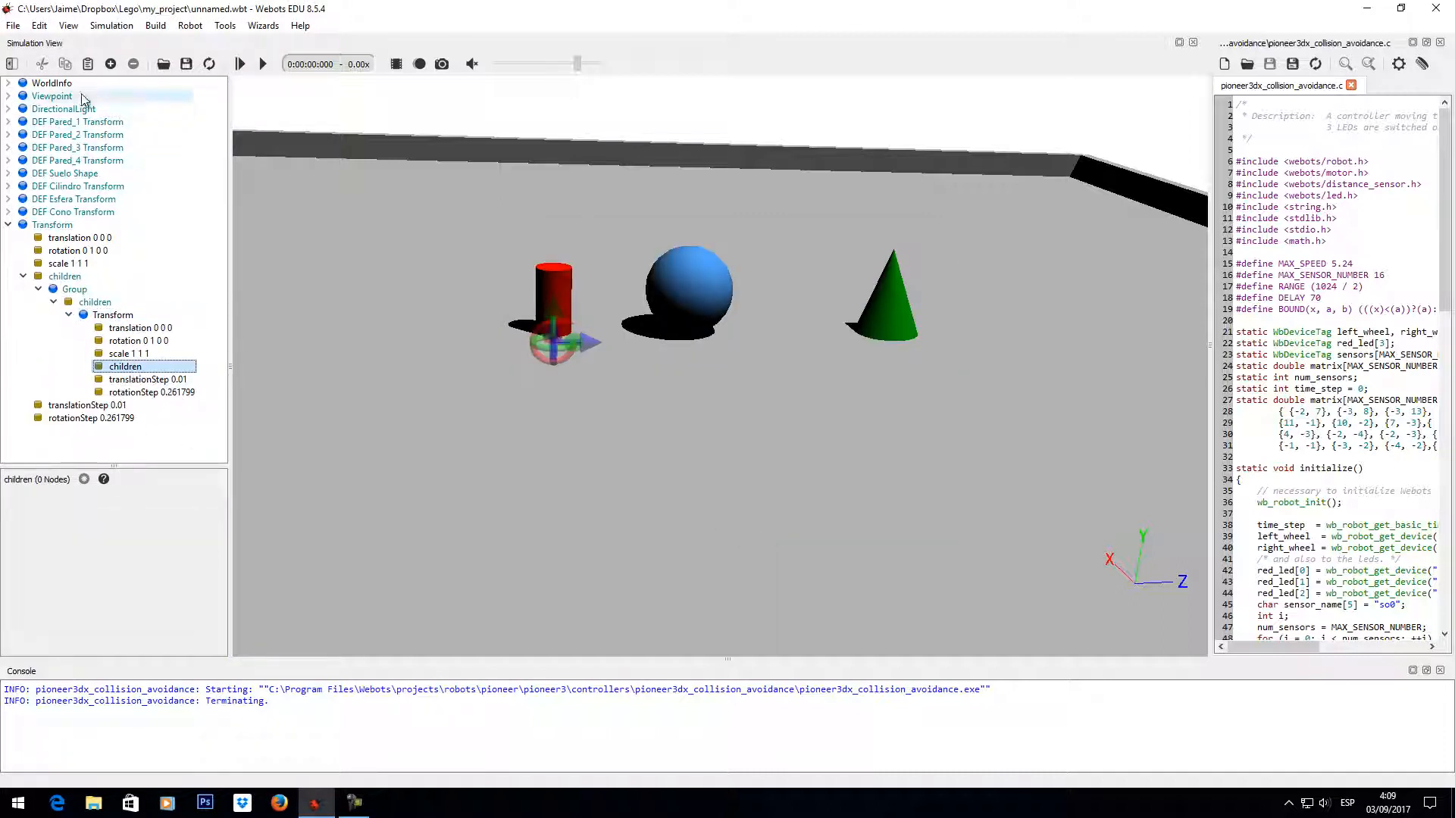
{"action": "left_click", "coordinate": [110, 64]}
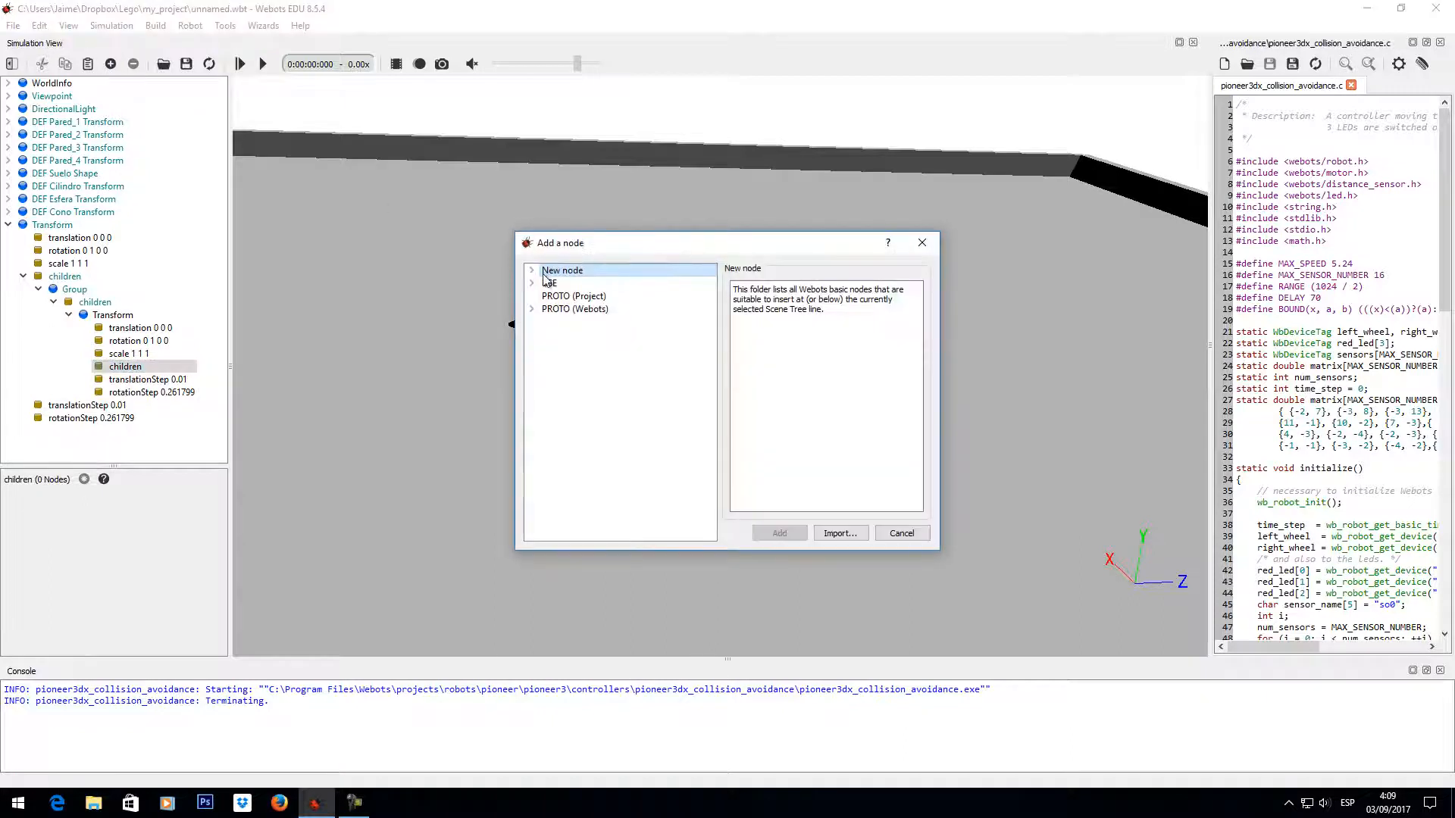
{"action": "left_click", "coordinate": [531, 269]}
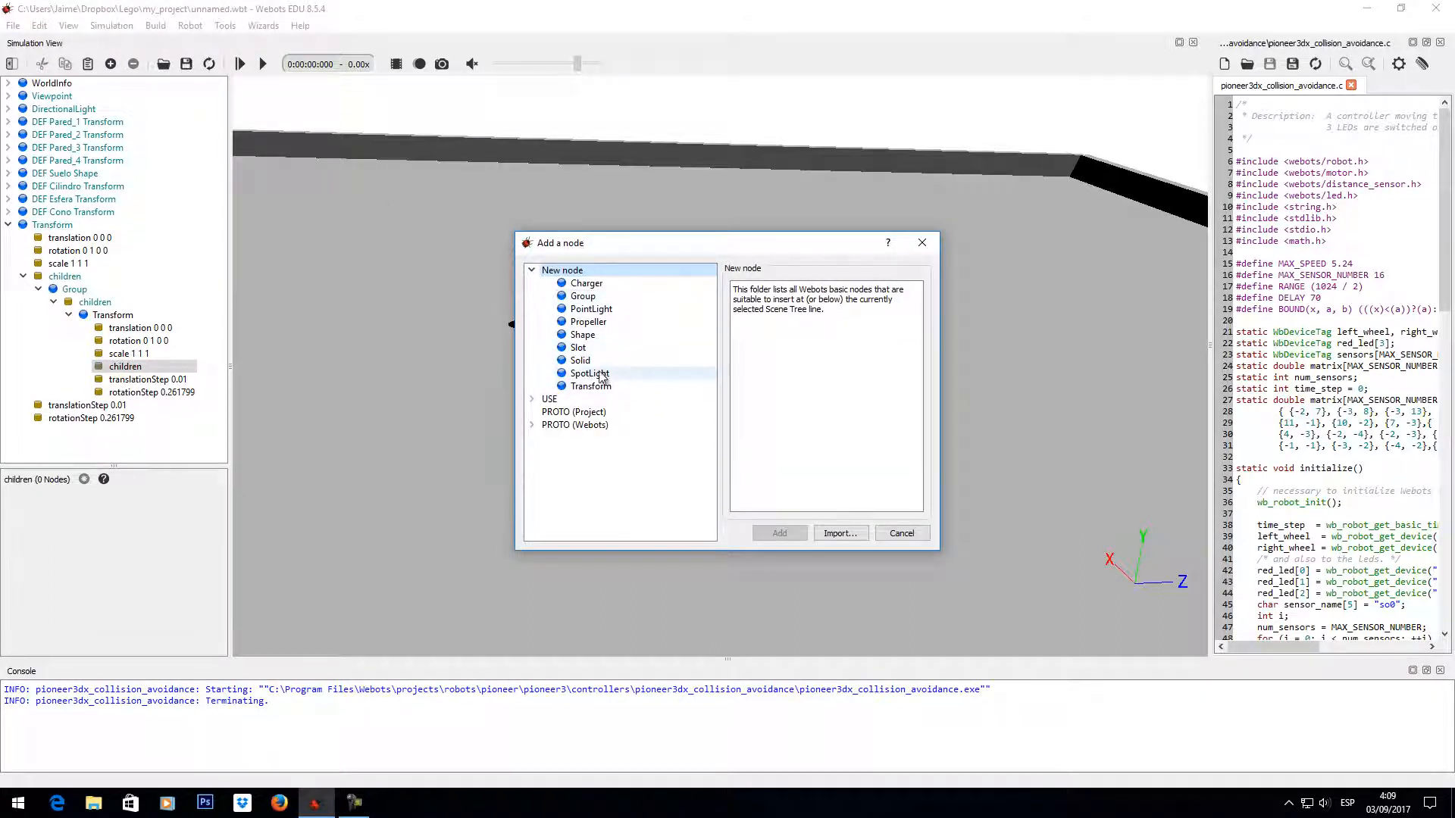
{"action": "left_click", "coordinate": [587, 335]}
{"action": "left_click", "coordinate": [780, 532]}
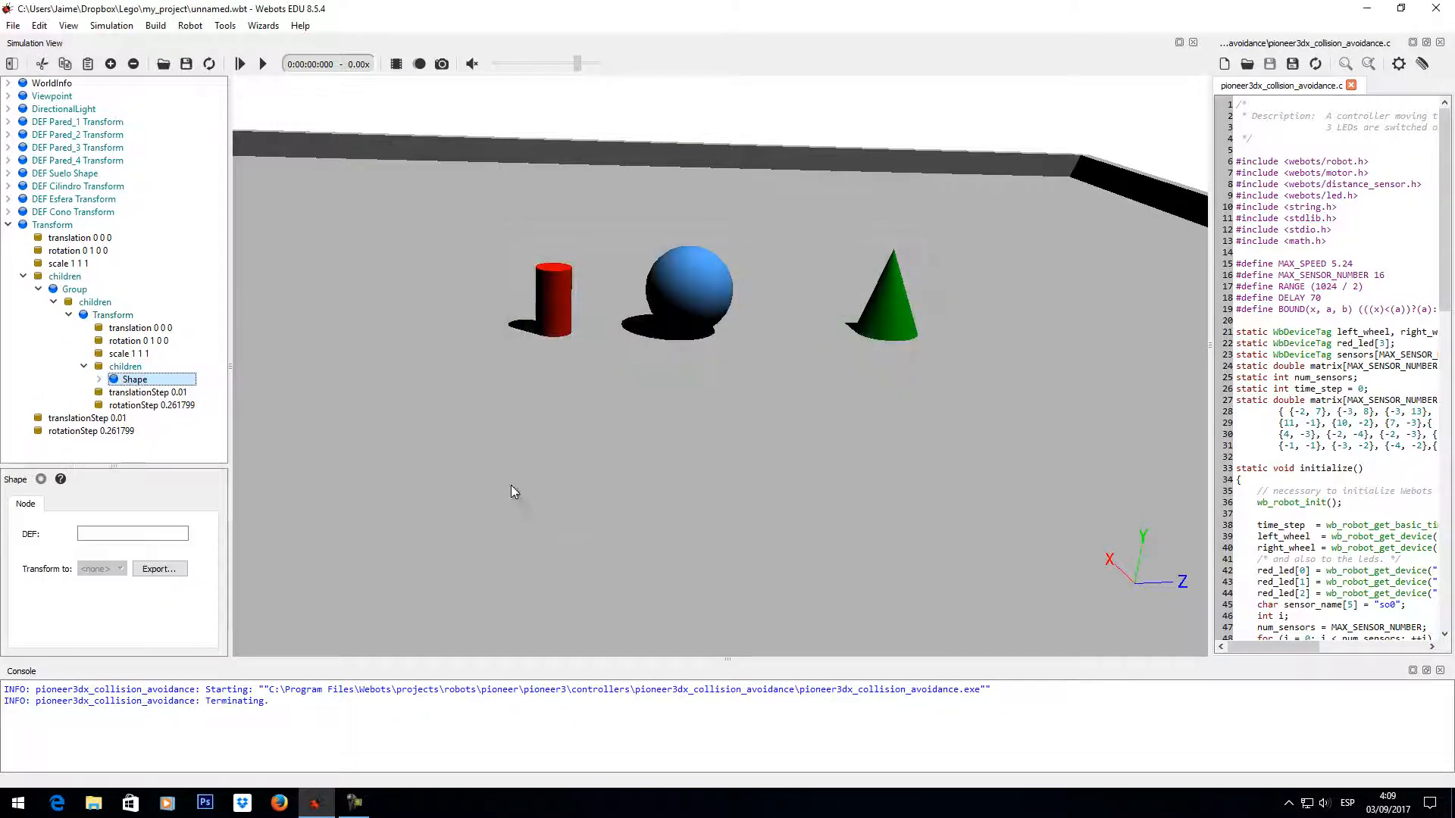
Assign a Cylinder node as the geometry of the new Shape.
{"action": "left_click", "coordinate": [99, 379]}
{"action": "scroll", "coordinate": [167, 383], "scroll_direction": "down", "scroll_amount": 1}
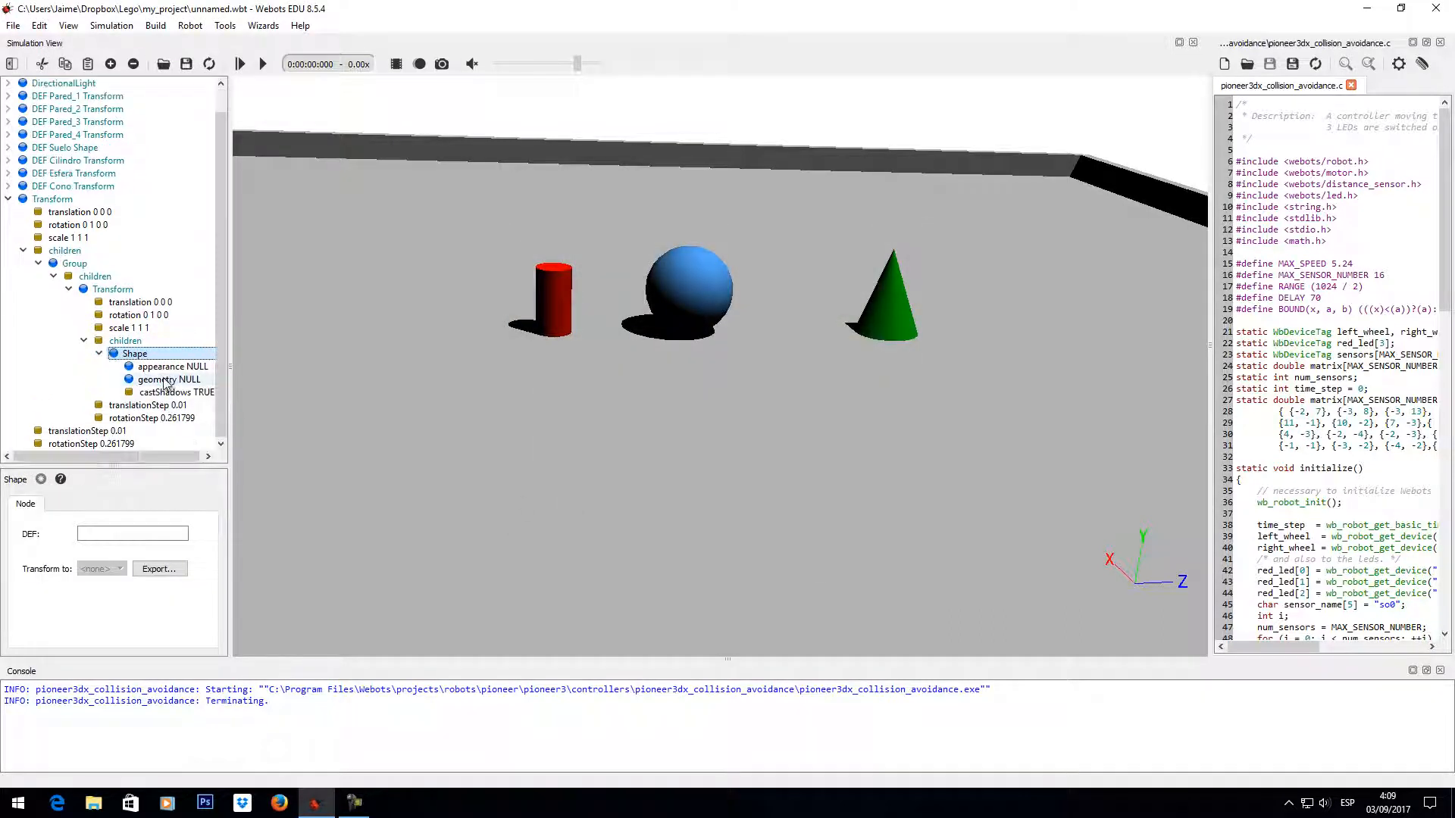
{"action": "left_click", "coordinate": [166, 380]}
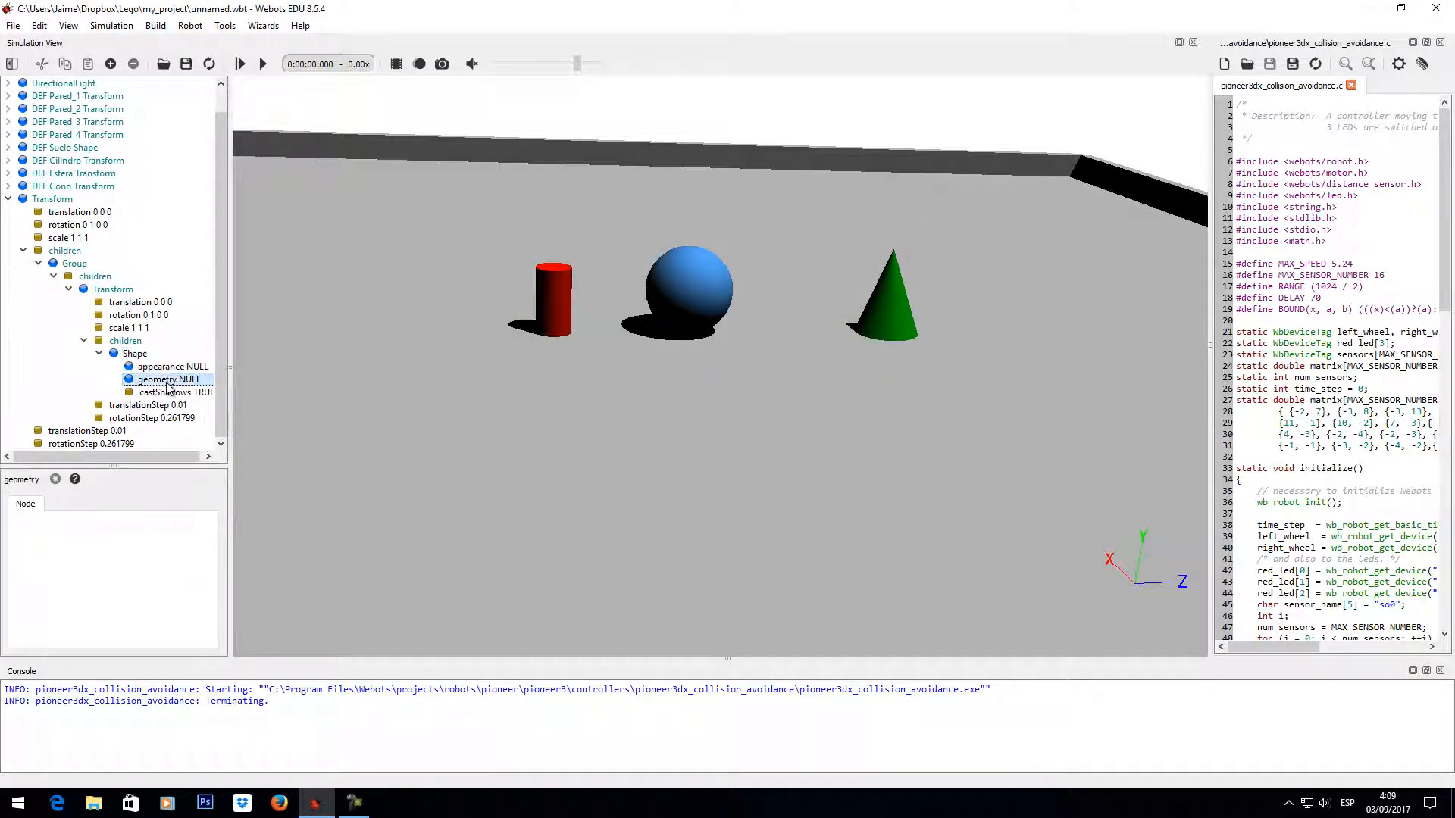
{"action": "left_click", "coordinate": [111, 64]}
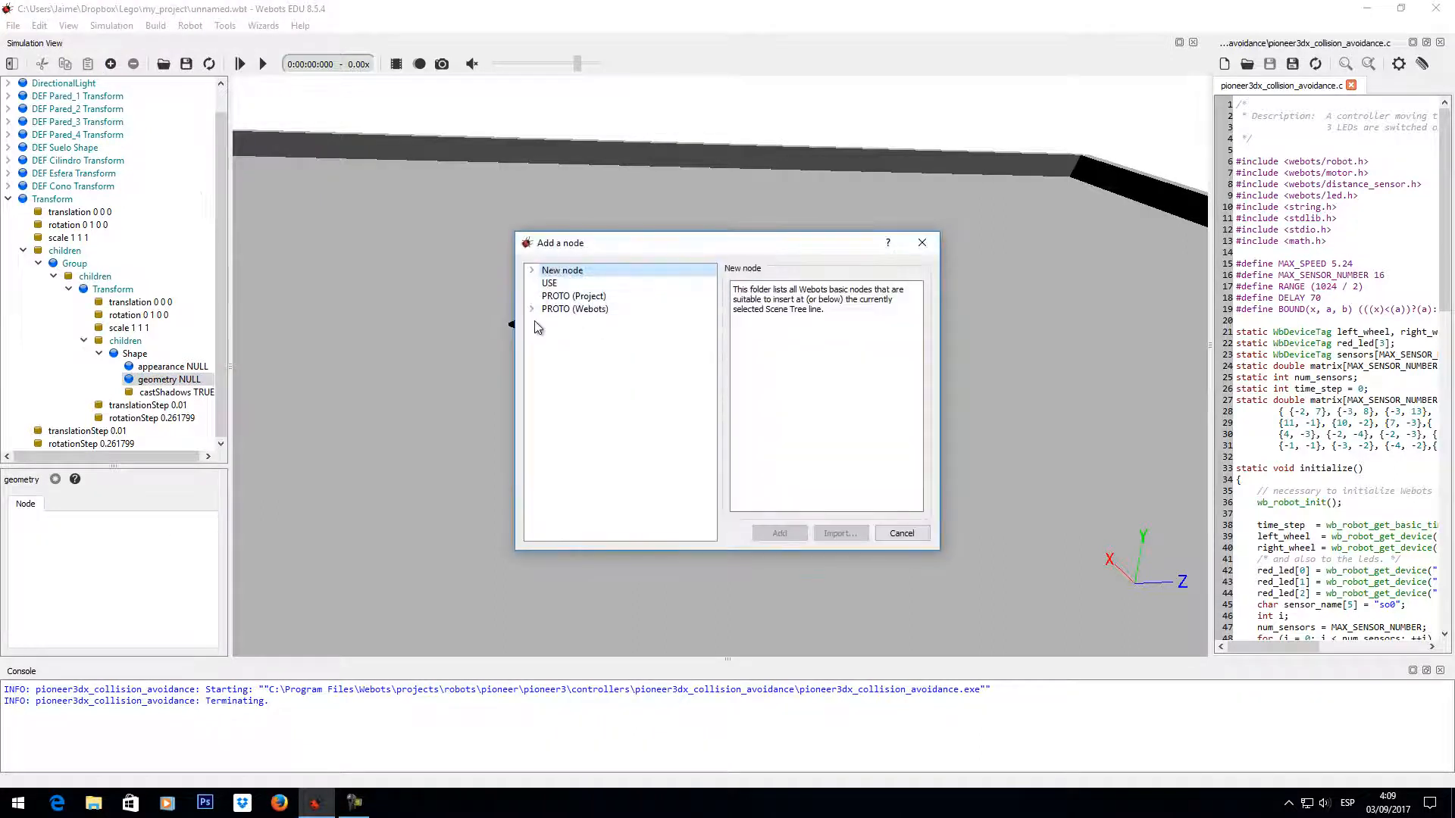
{"action": "left_click", "coordinate": [532, 270]}
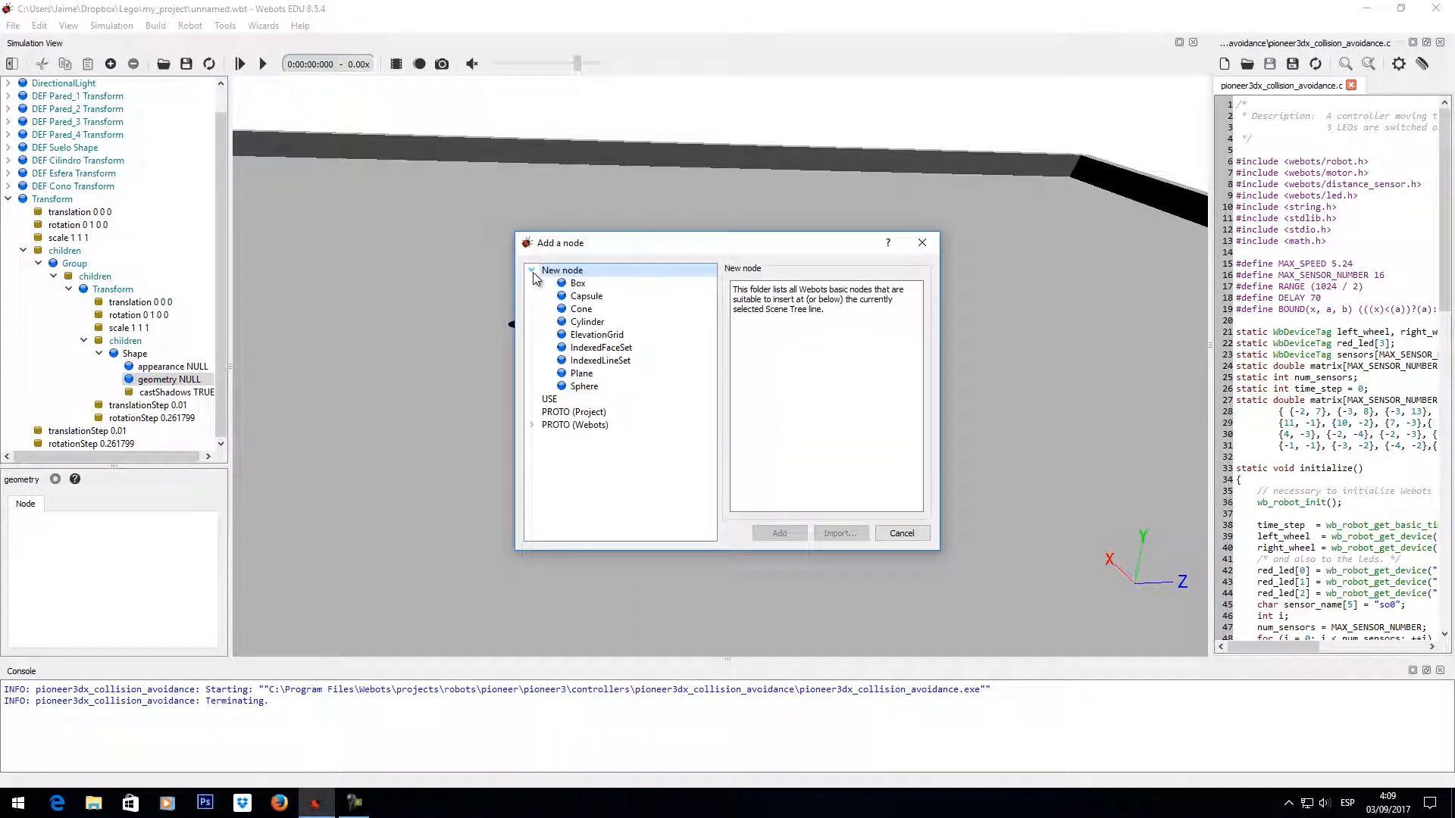
{"action": "left_click", "coordinate": [588, 322]}
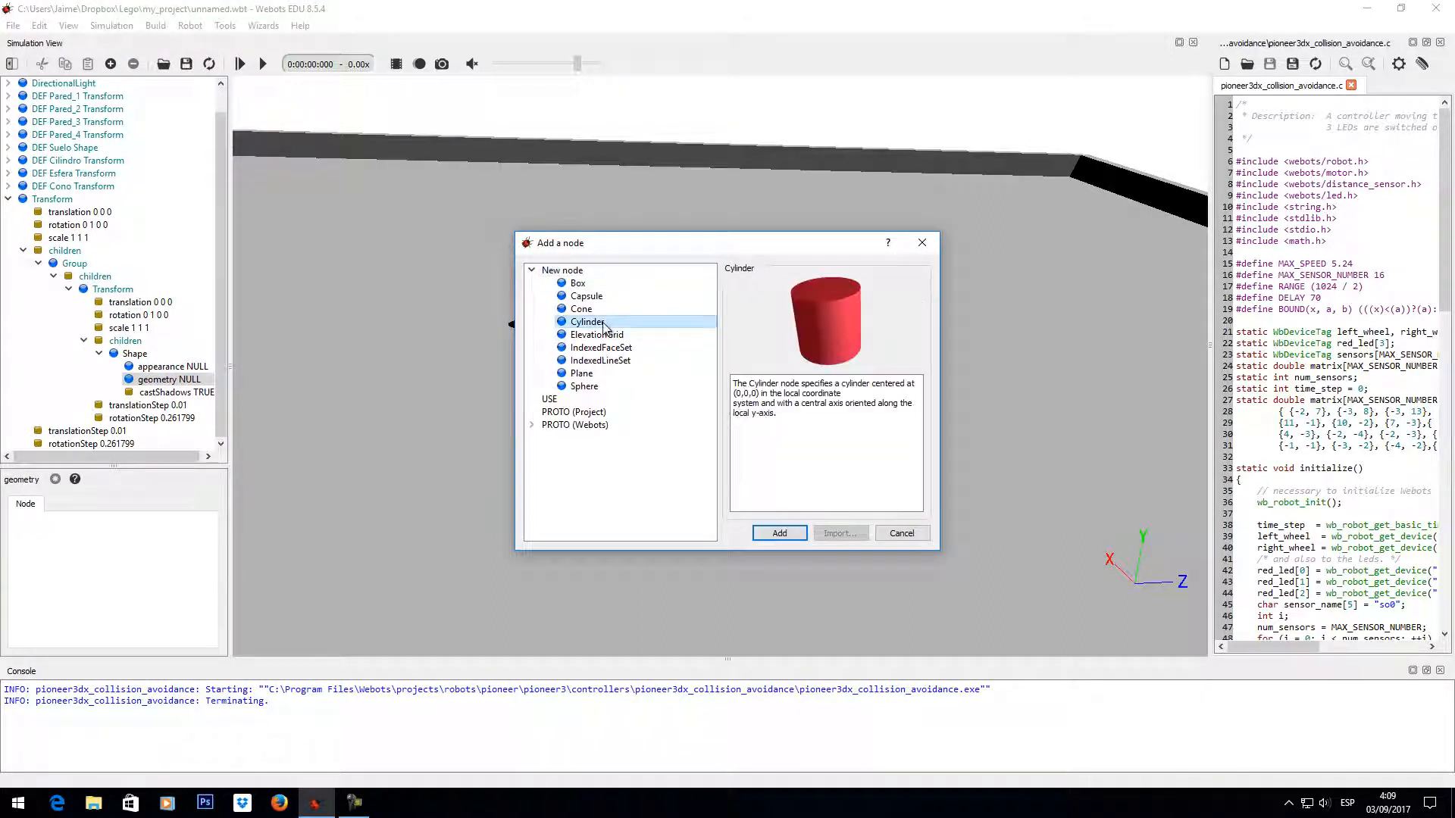
{"action": "left_click", "coordinate": [776, 535]}
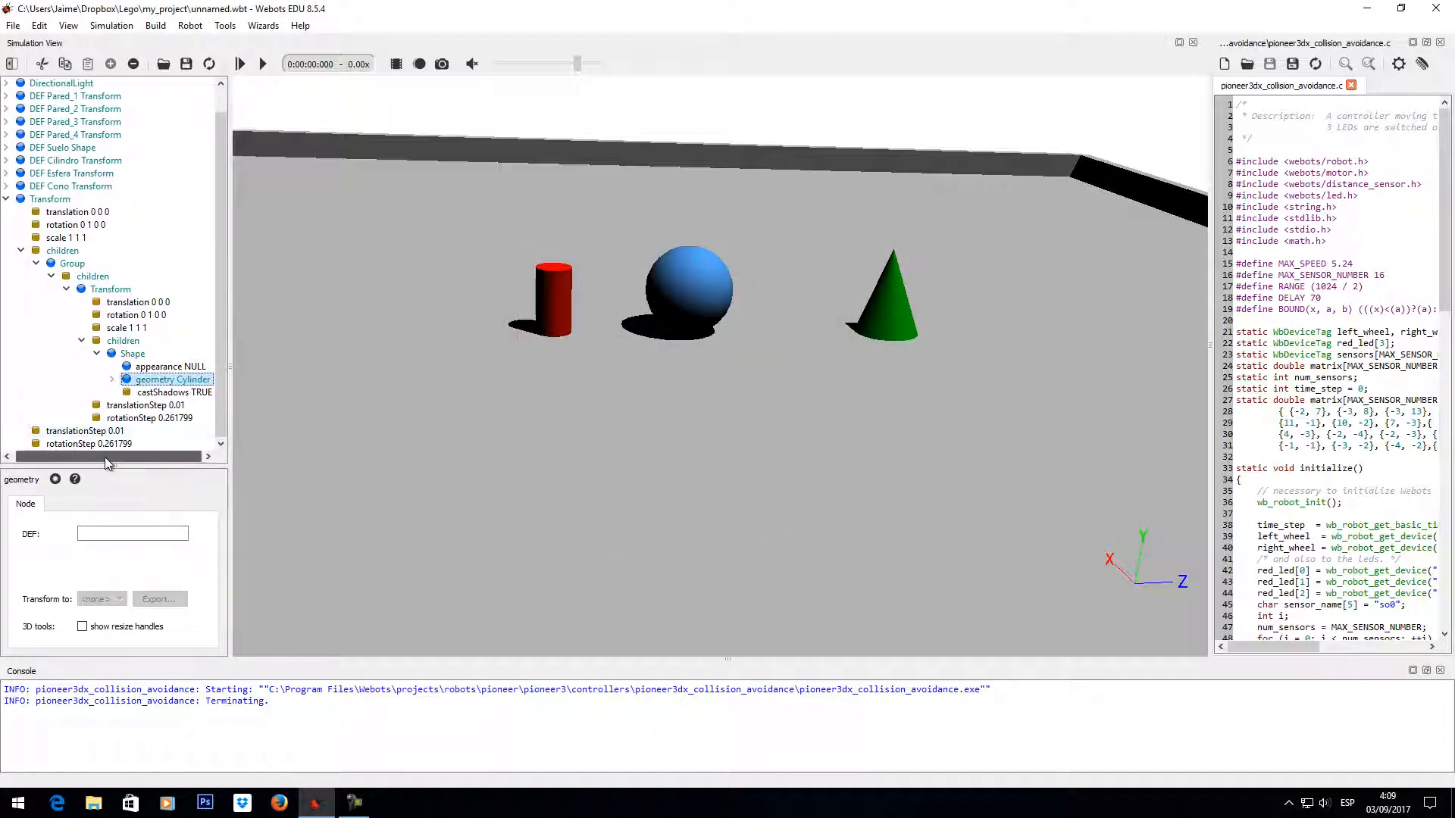
Set the radius of the new Shape's Cylinder geometry to 0.15.
{"action": "left_click", "coordinate": [112, 380]}
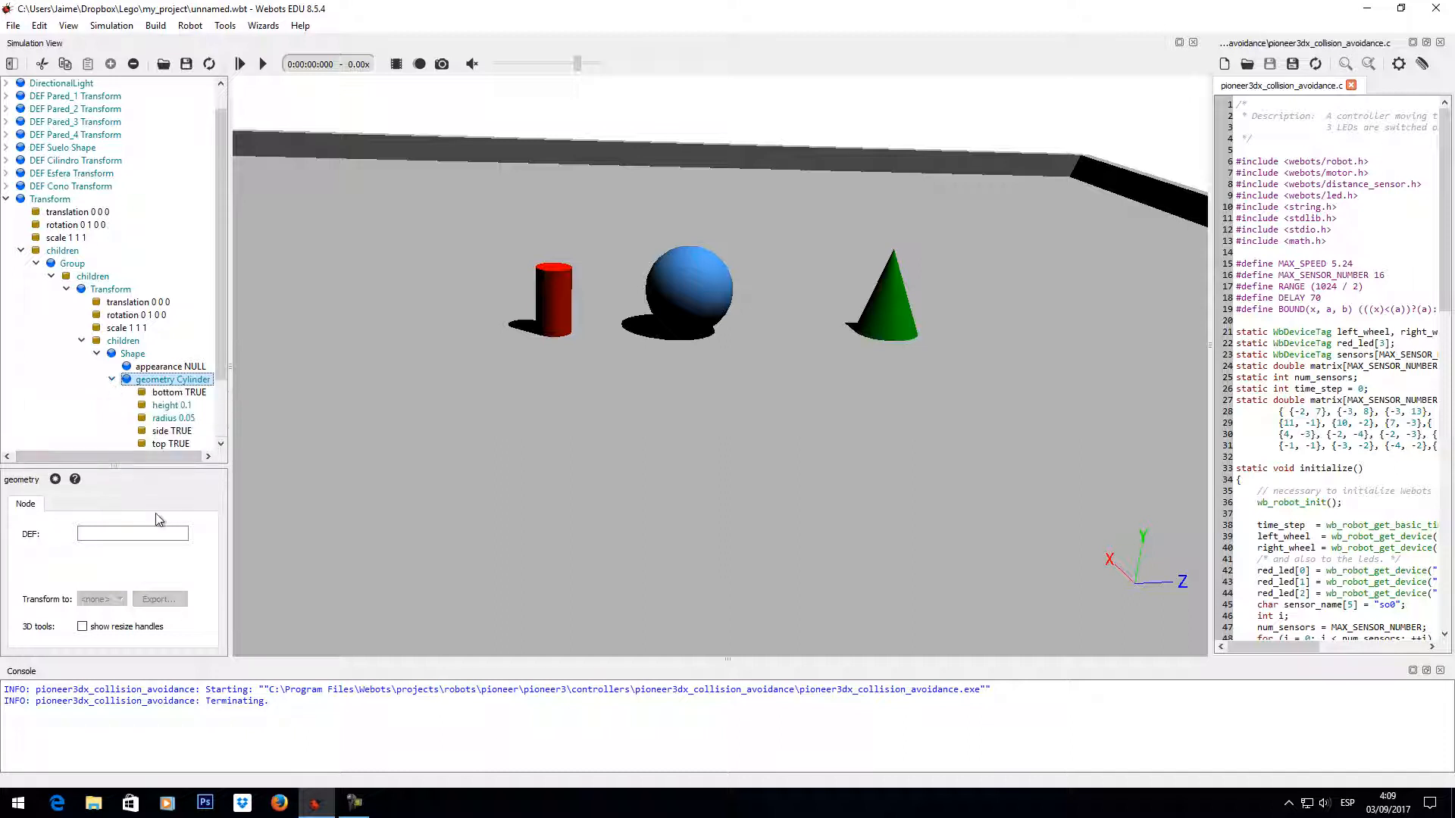
{"action": "left_click", "coordinate": [174, 419]}
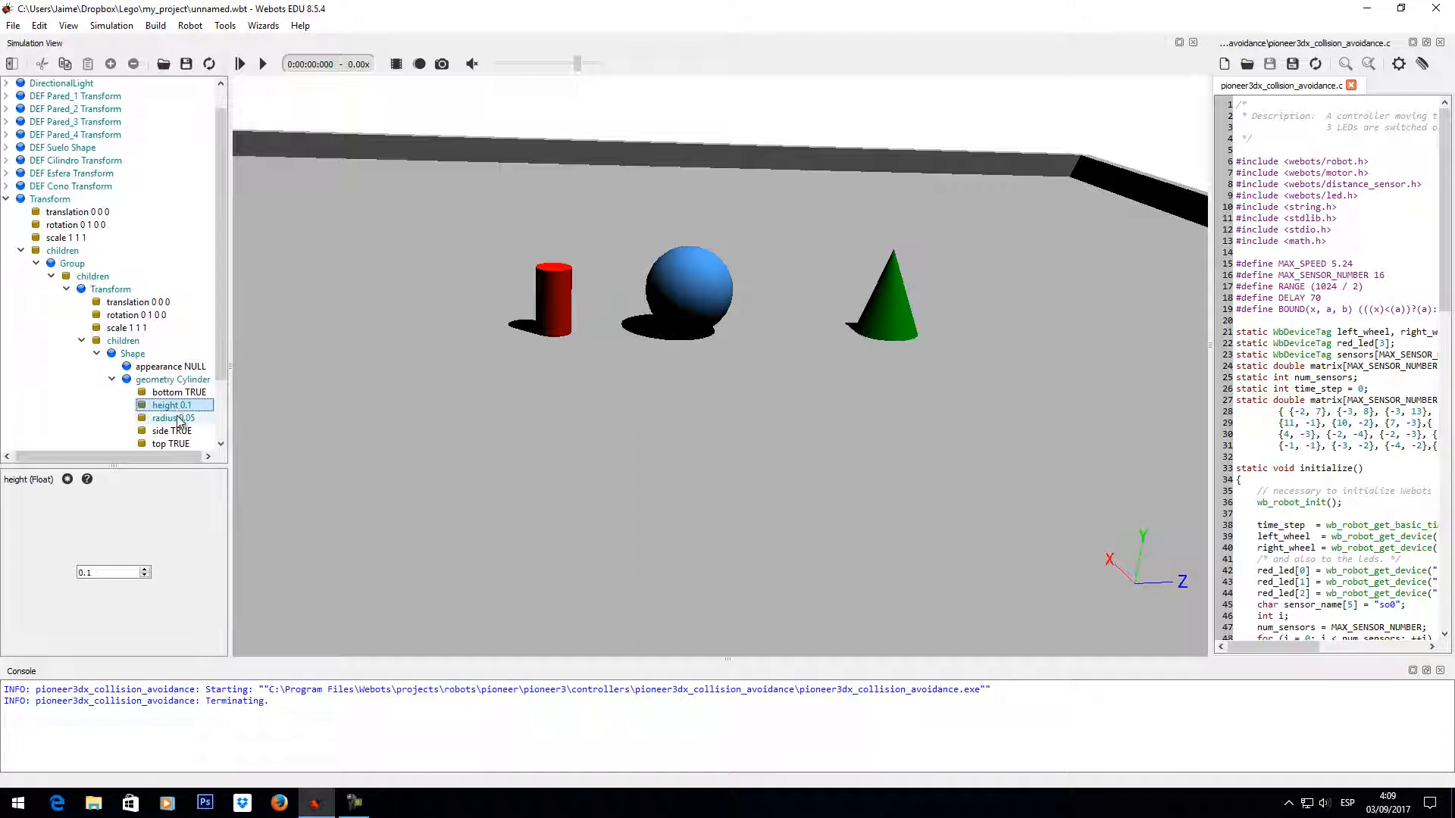
{"action": "left_click", "coordinate": [120, 574]}
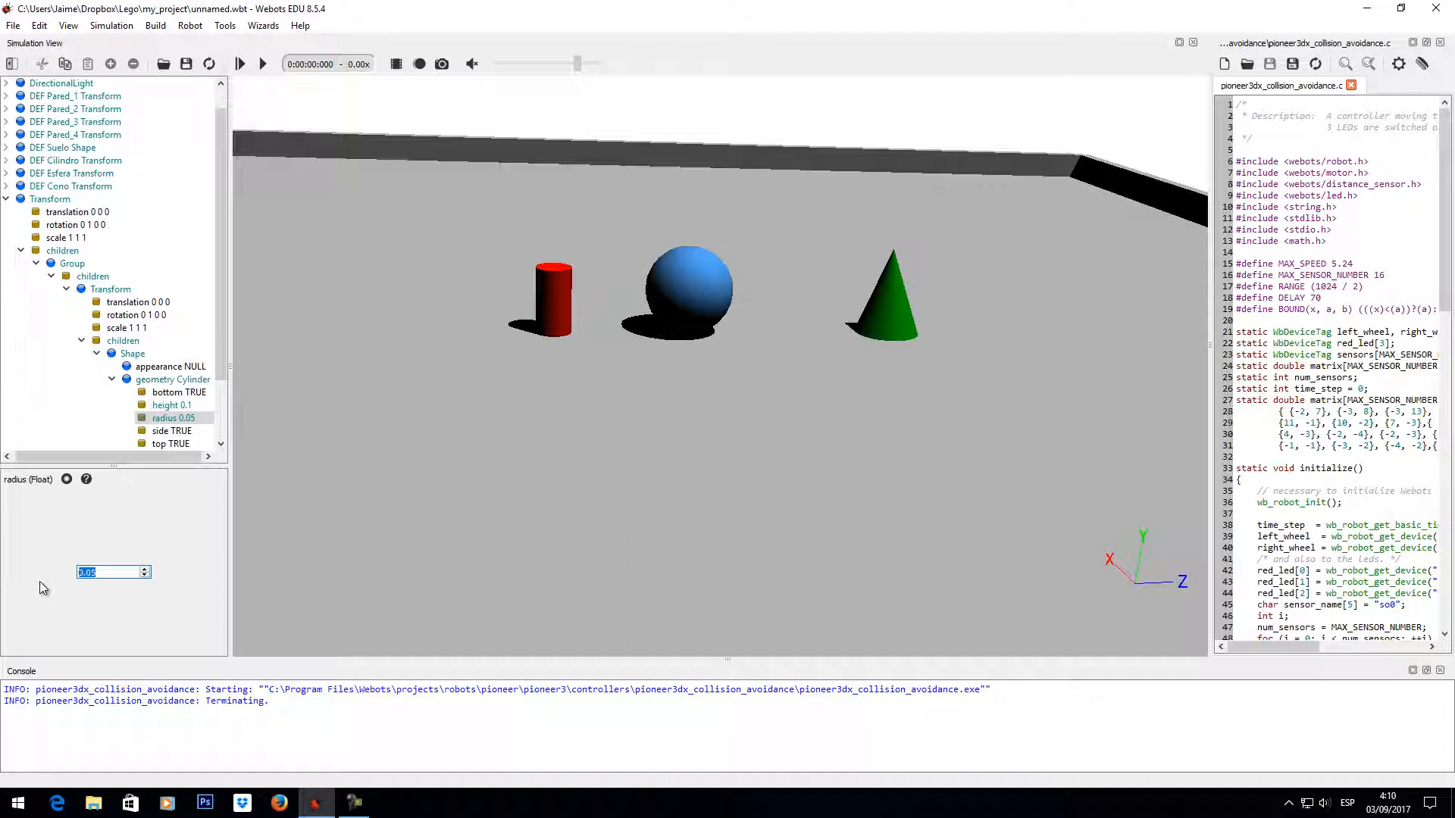
{"action": "type", "text": ".15"}
{"action": "key", "text": "Return"}
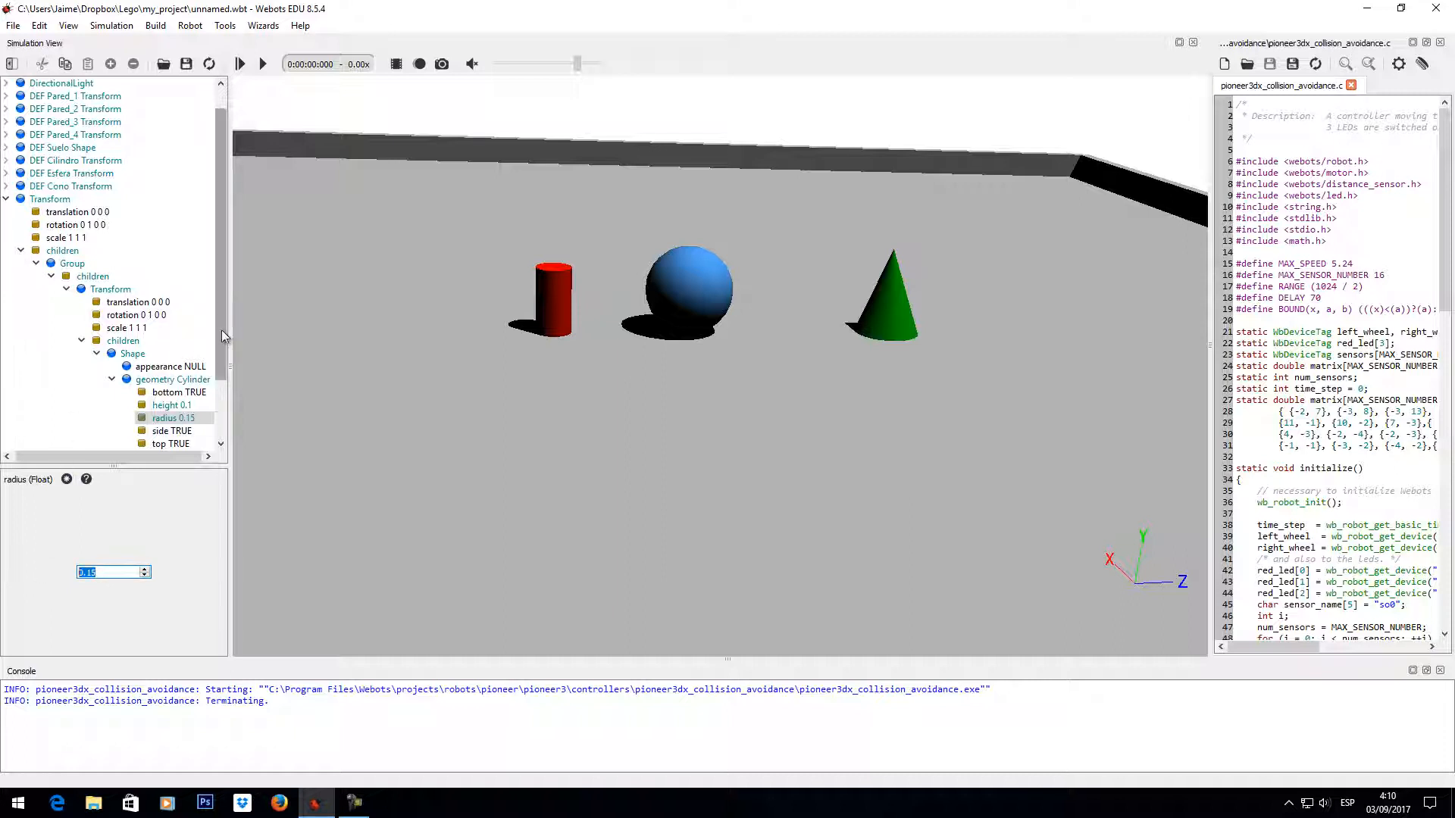
{"action": "left_click_drag", "start_coordinate": [221, 330], "coordinate": [220, 371]}
{"action": "left_click", "coordinate": [191, 356]}
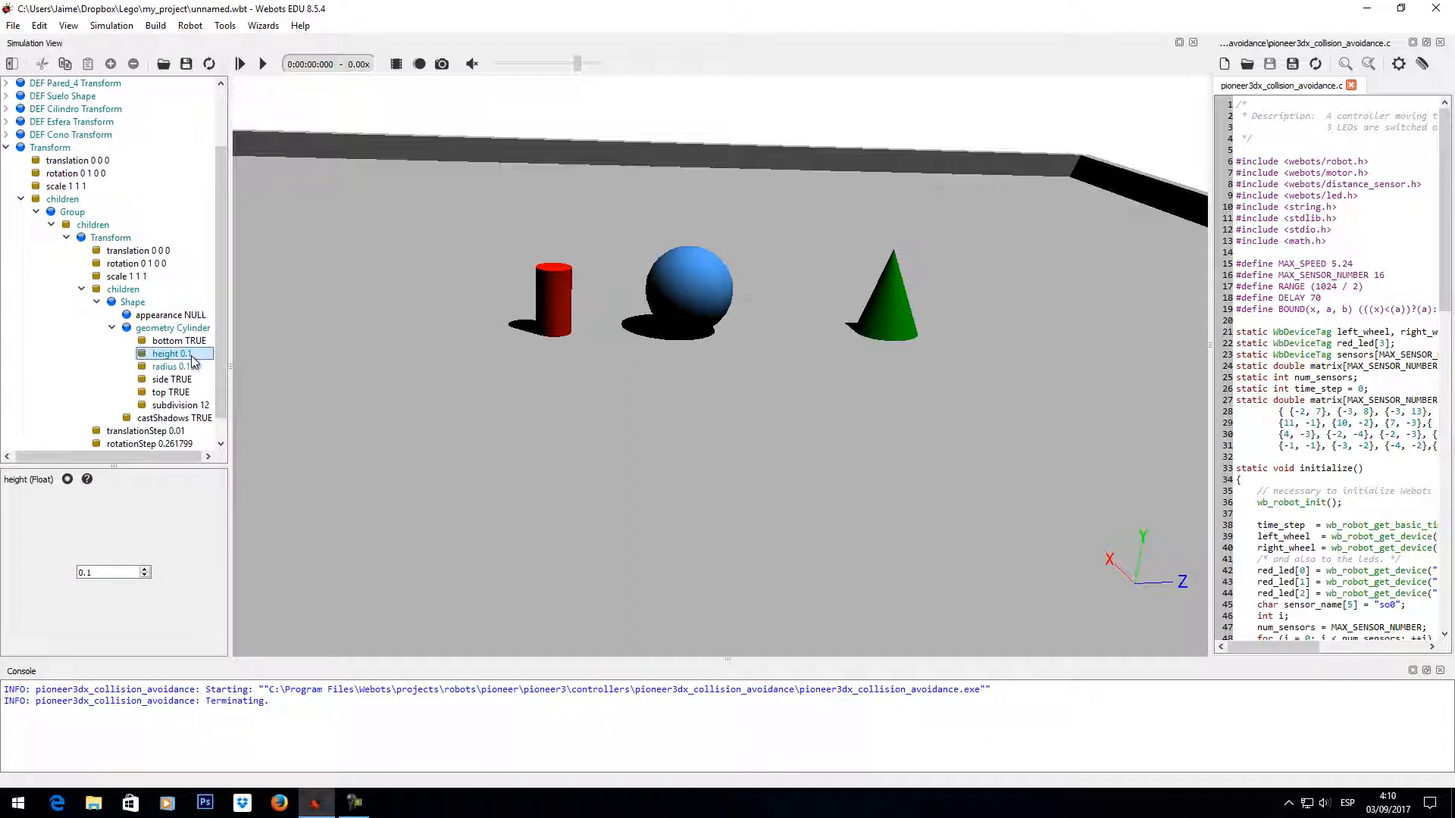
Assign an Appearance node to the appearance of the cylinder's Shape.
{"action": "left_click", "coordinate": [157, 316]}
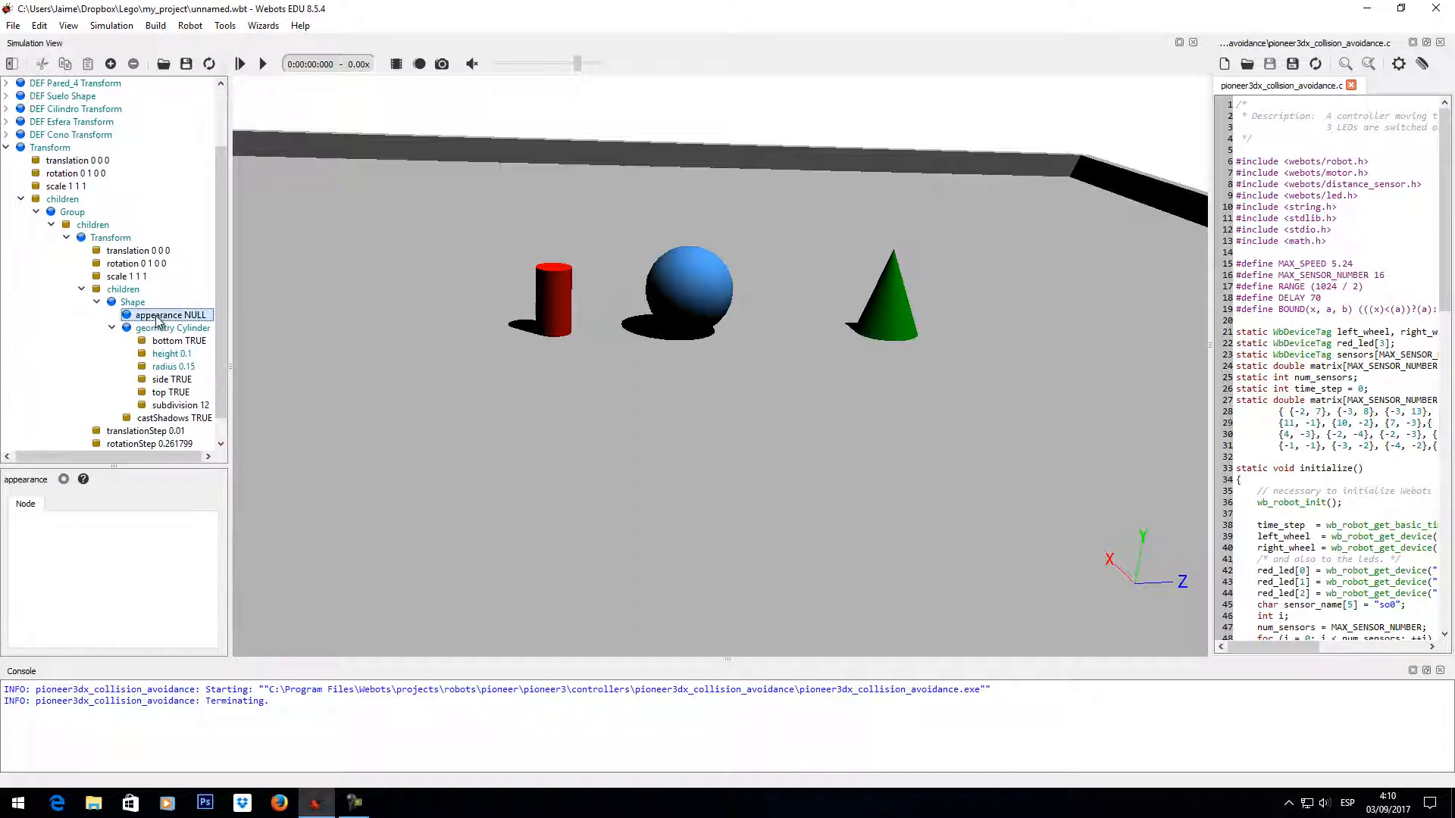
{"action": "left_click", "coordinate": [110, 64]}
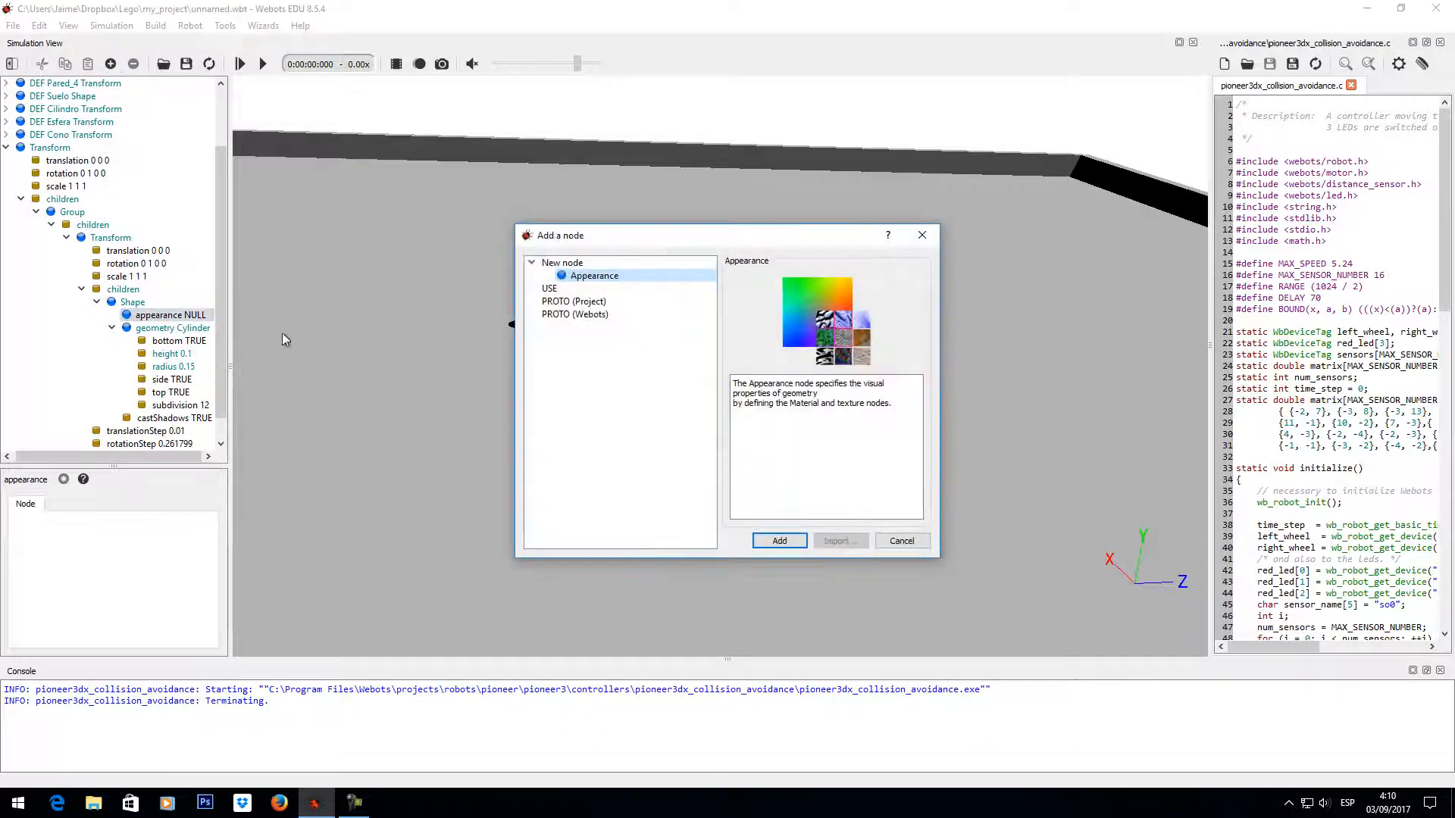
{"action": "left_click", "coordinate": [778, 540]}
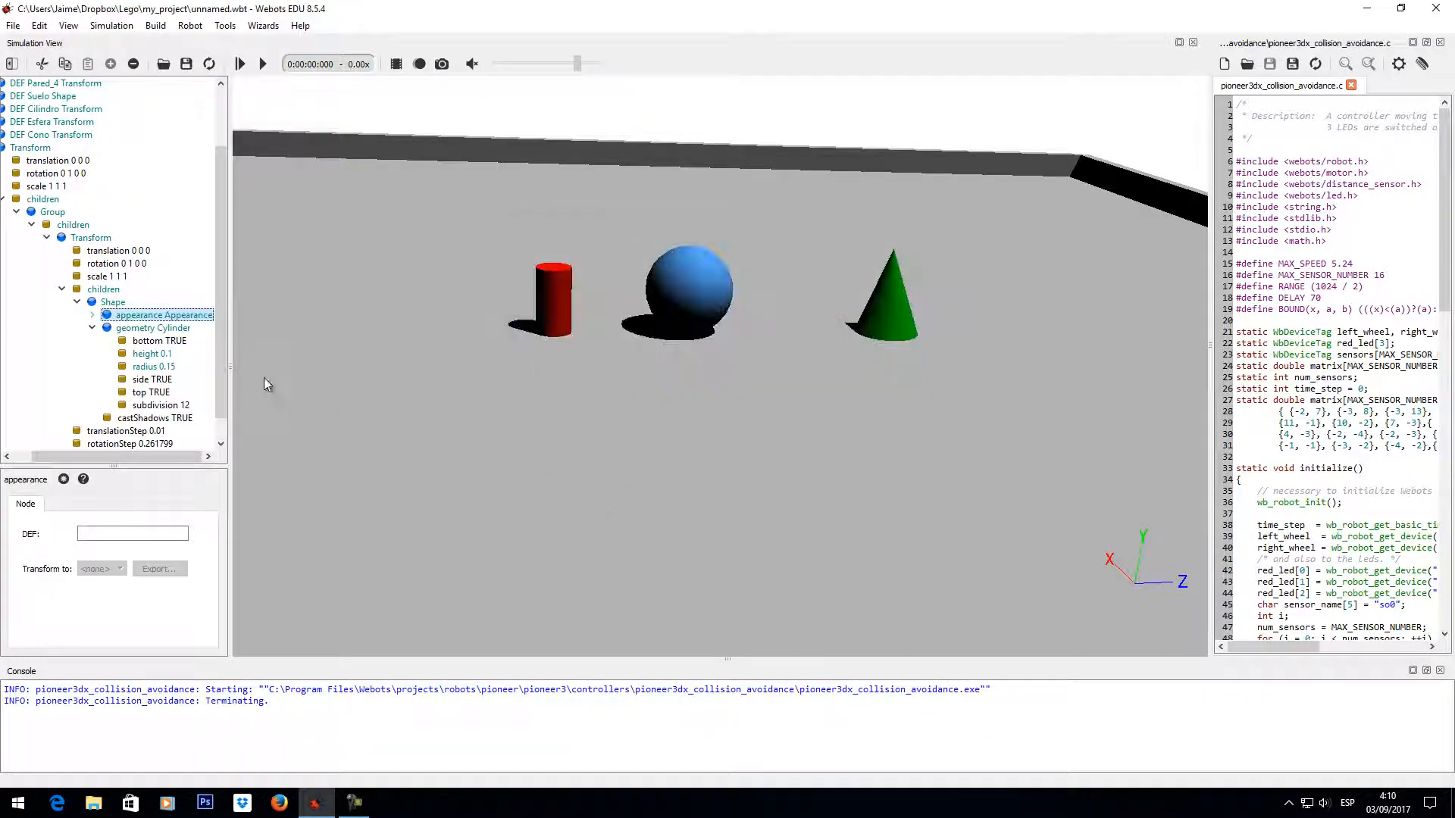
Assign a Material node to the material of the cylinder Shape's Appearance.
{"action": "left_click", "coordinate": [92, 315]}
{"action": "left_click", "coordinate": [168, 329]}
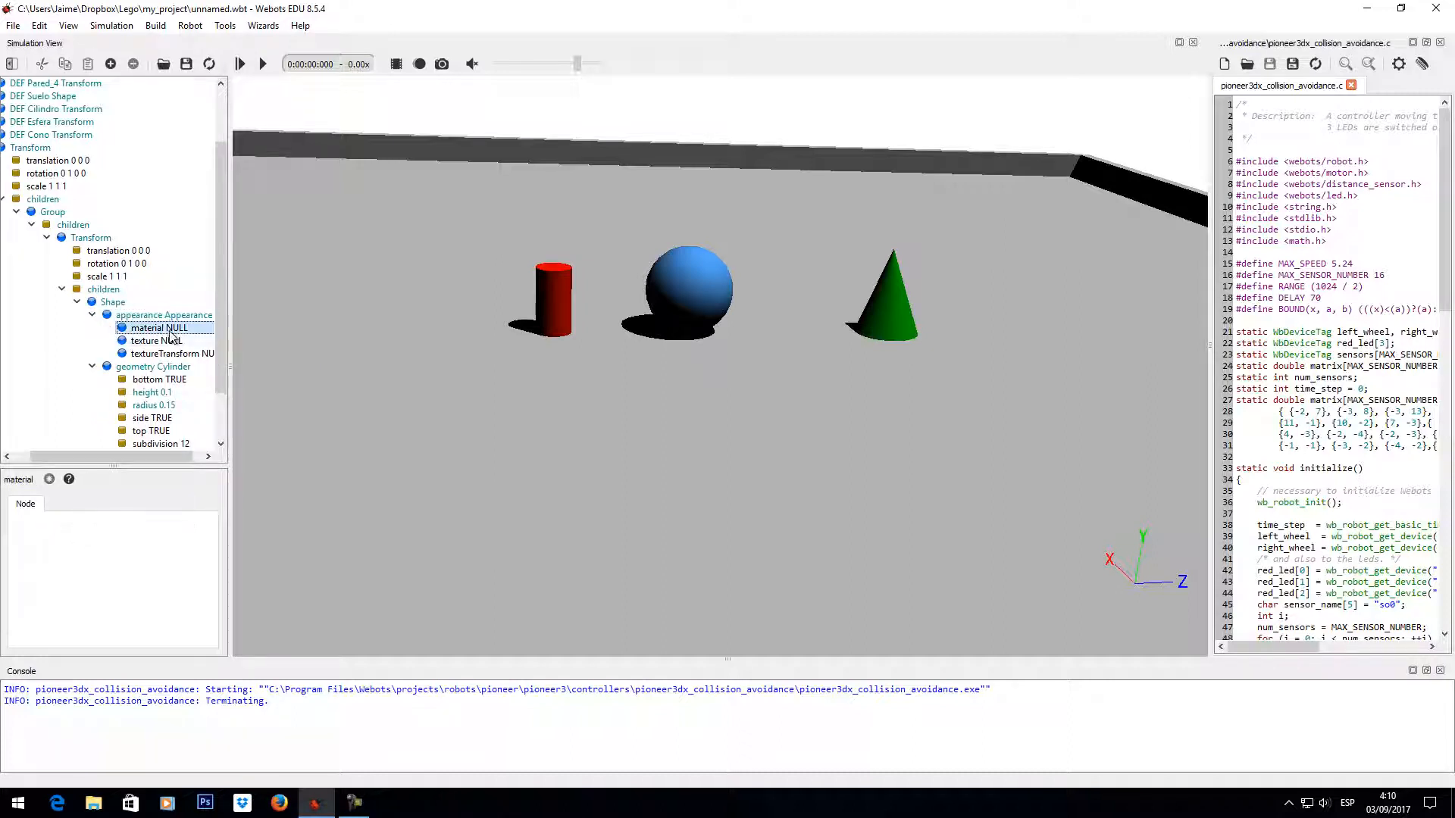
{"action": "left_click", "coordinate": [111, 65]}
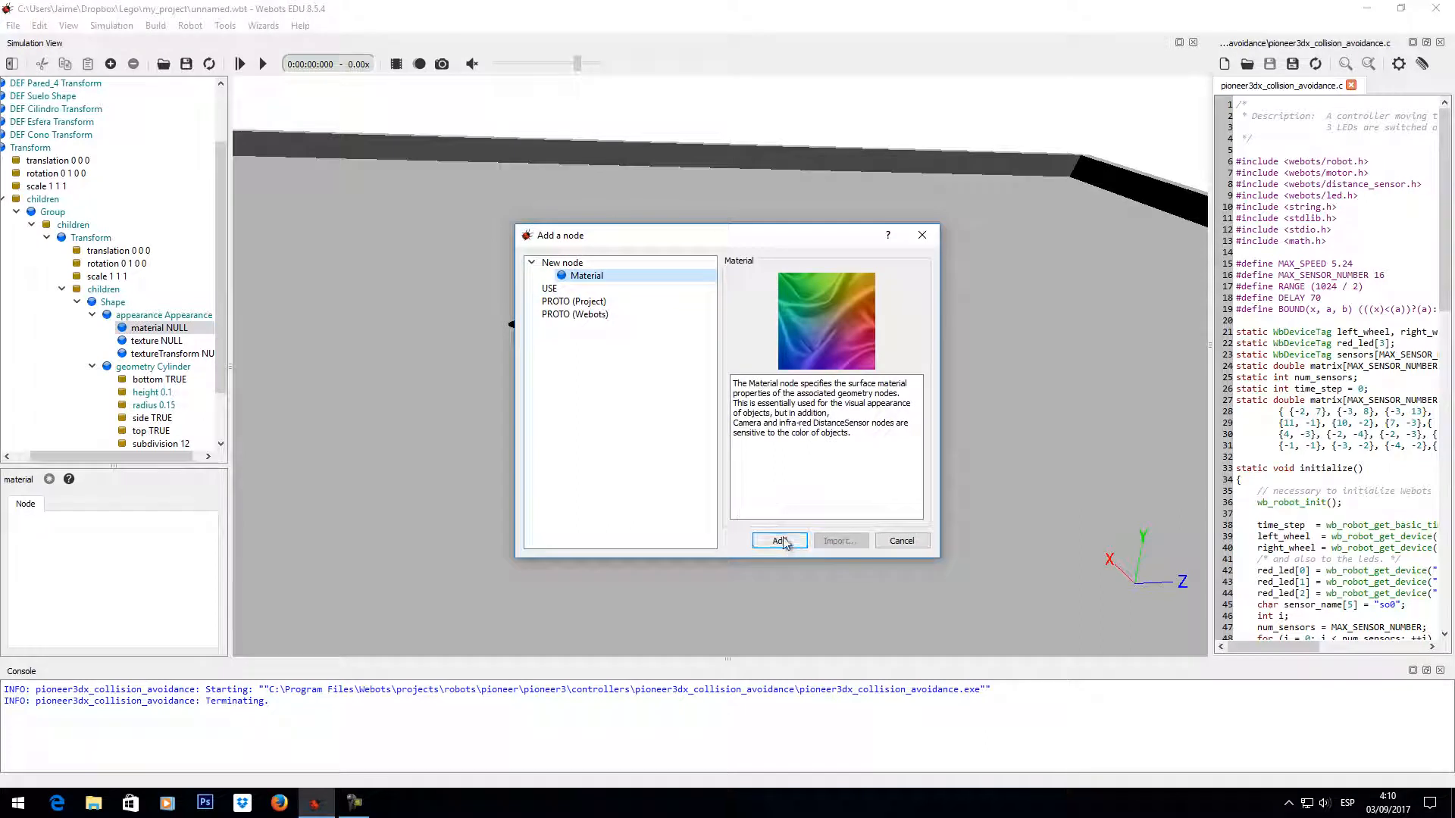
{"action": "left_click", "coordinate": [779, 541]}
Close the text editor and set the cylinder material's diffuseColor to yellow (1 1 0).
{"action": "left_click", "coordinate": [95, 328]}
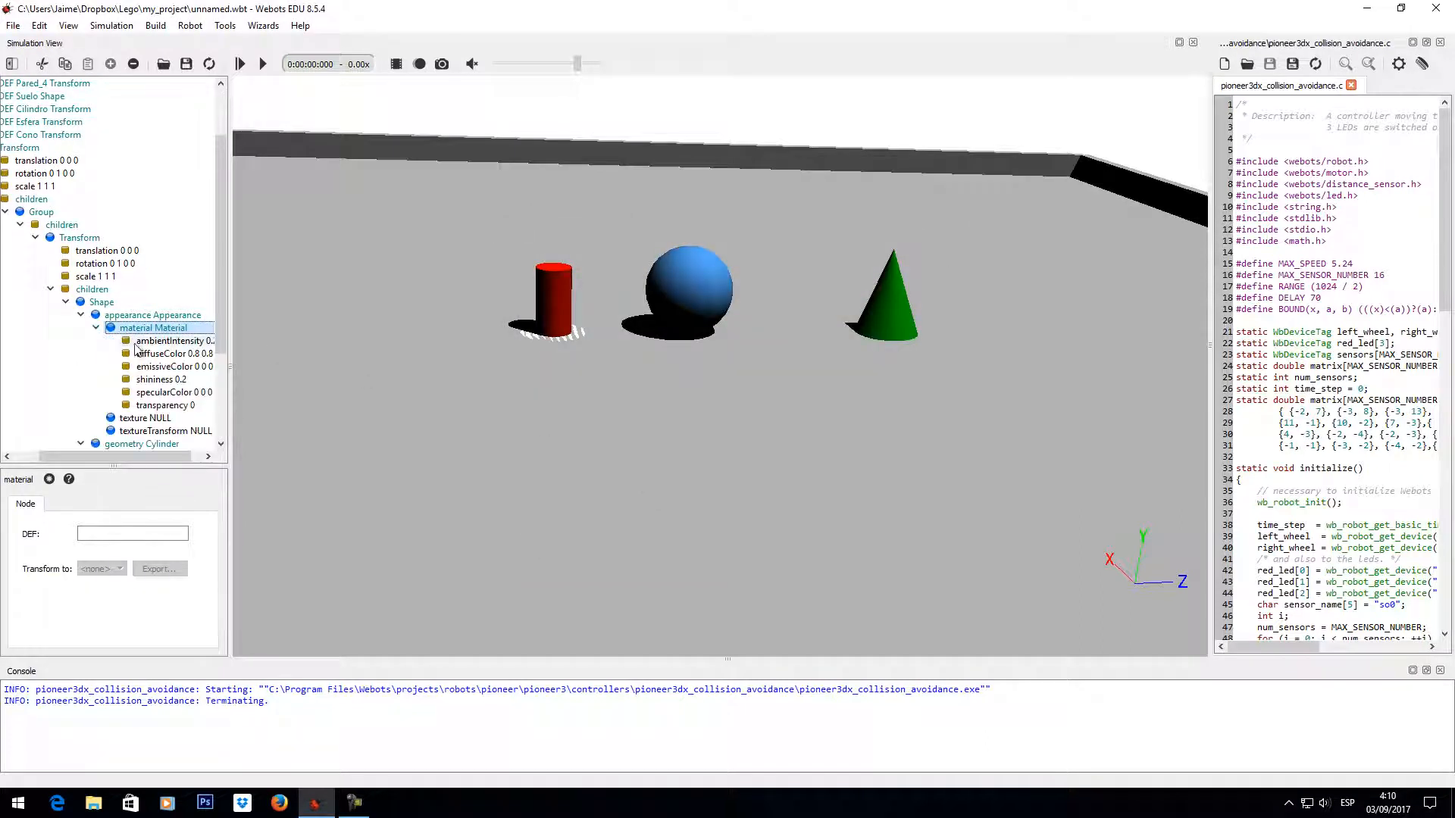
{"action": "left_click", "coordinate": [185, 354]}
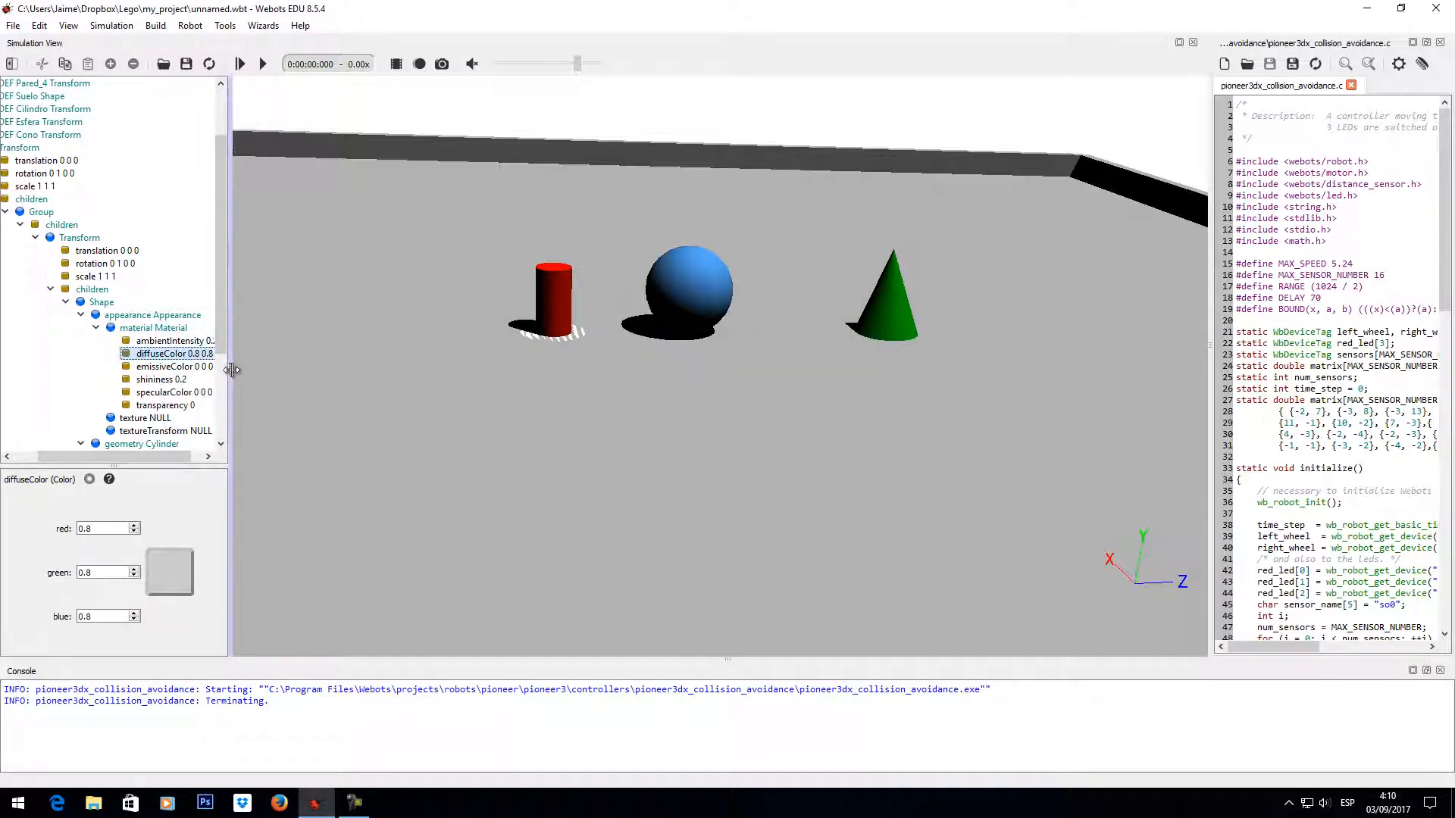
{"action": "left_click_drag", "start_coordinate": [231, 369], "coordinate": [308, 371]}
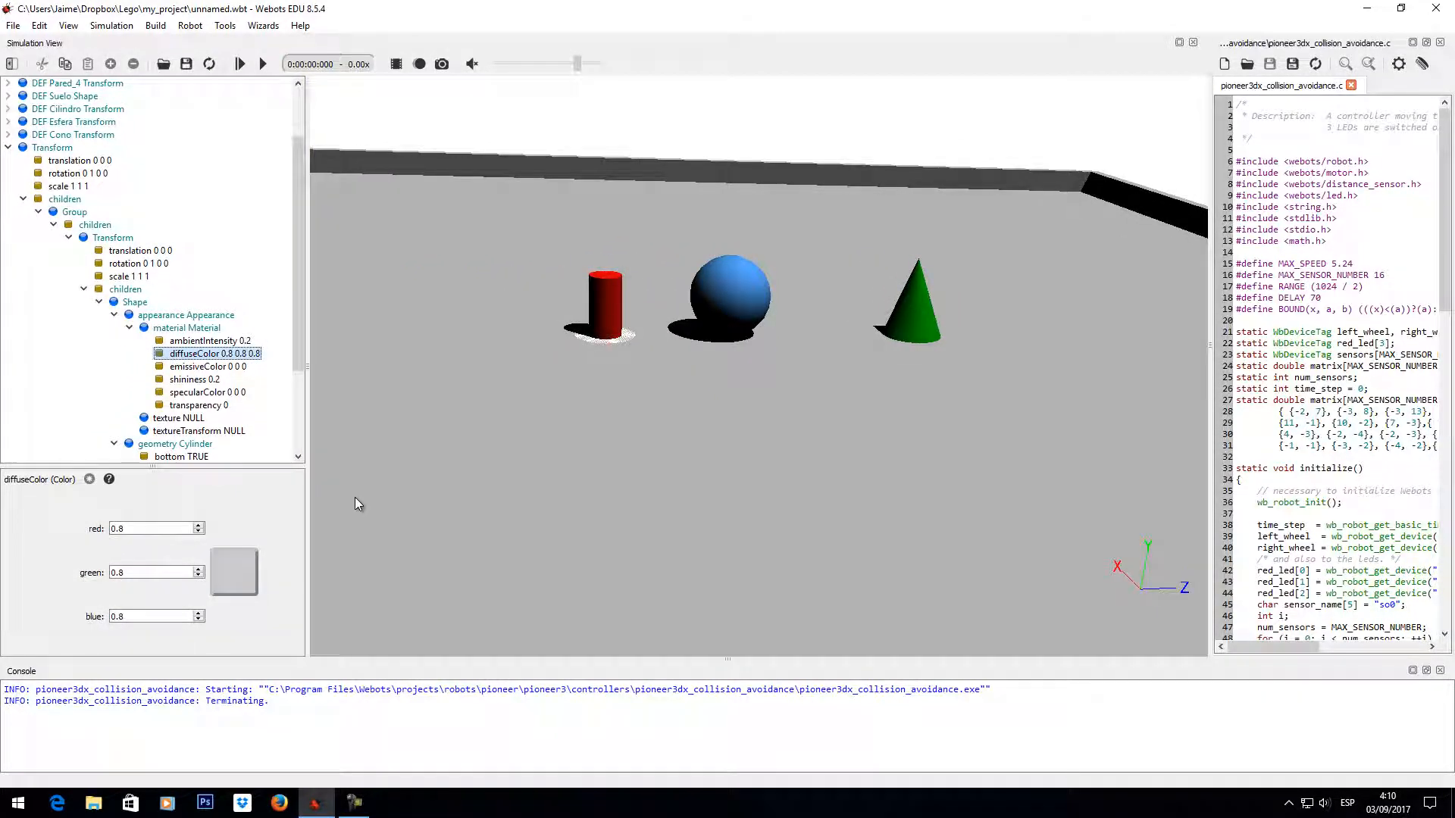
{"action": "left_click", "coordinate": [1440, 43]}
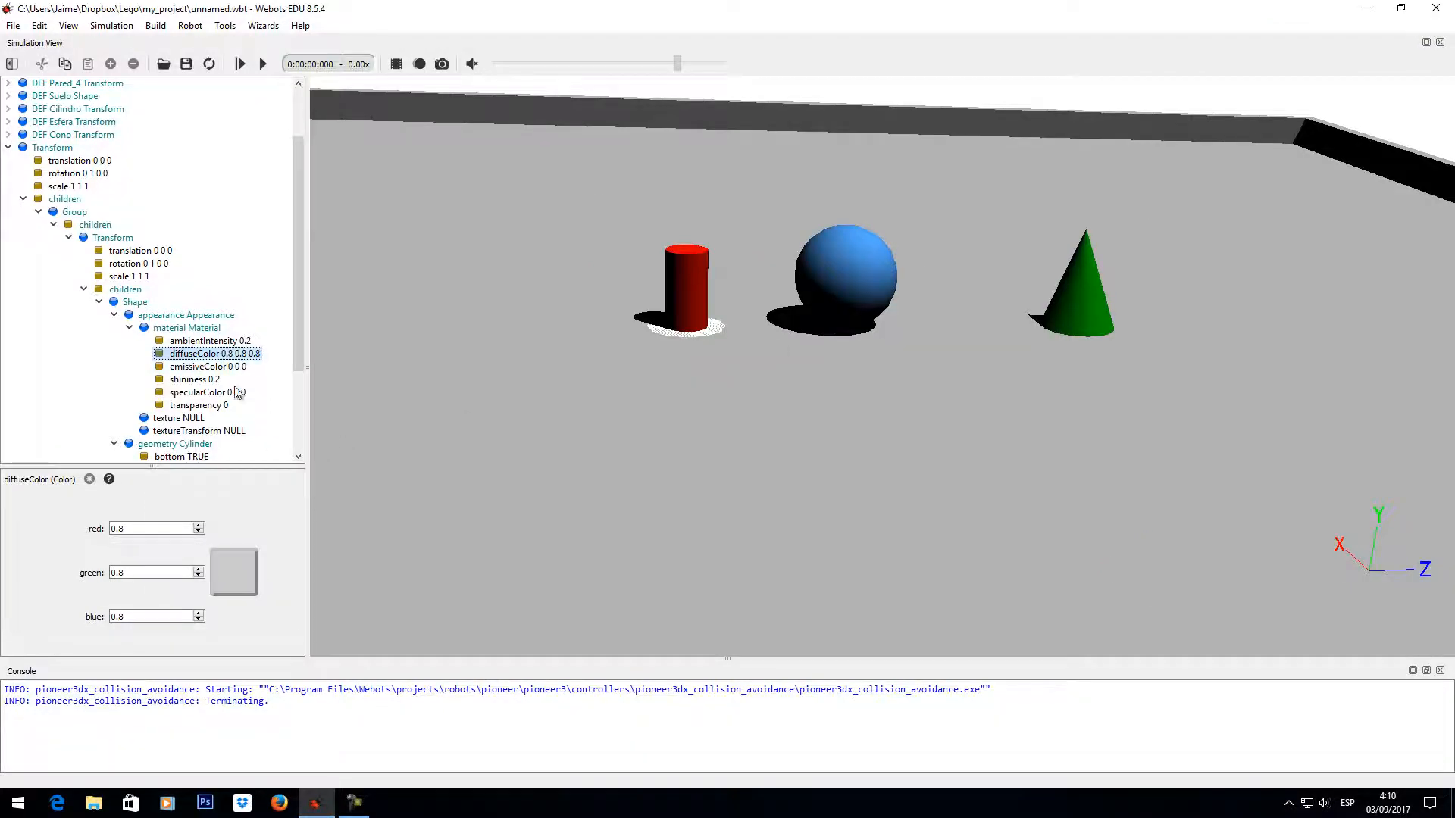
{"action": "left_click", "coordinate": [235, 572]}
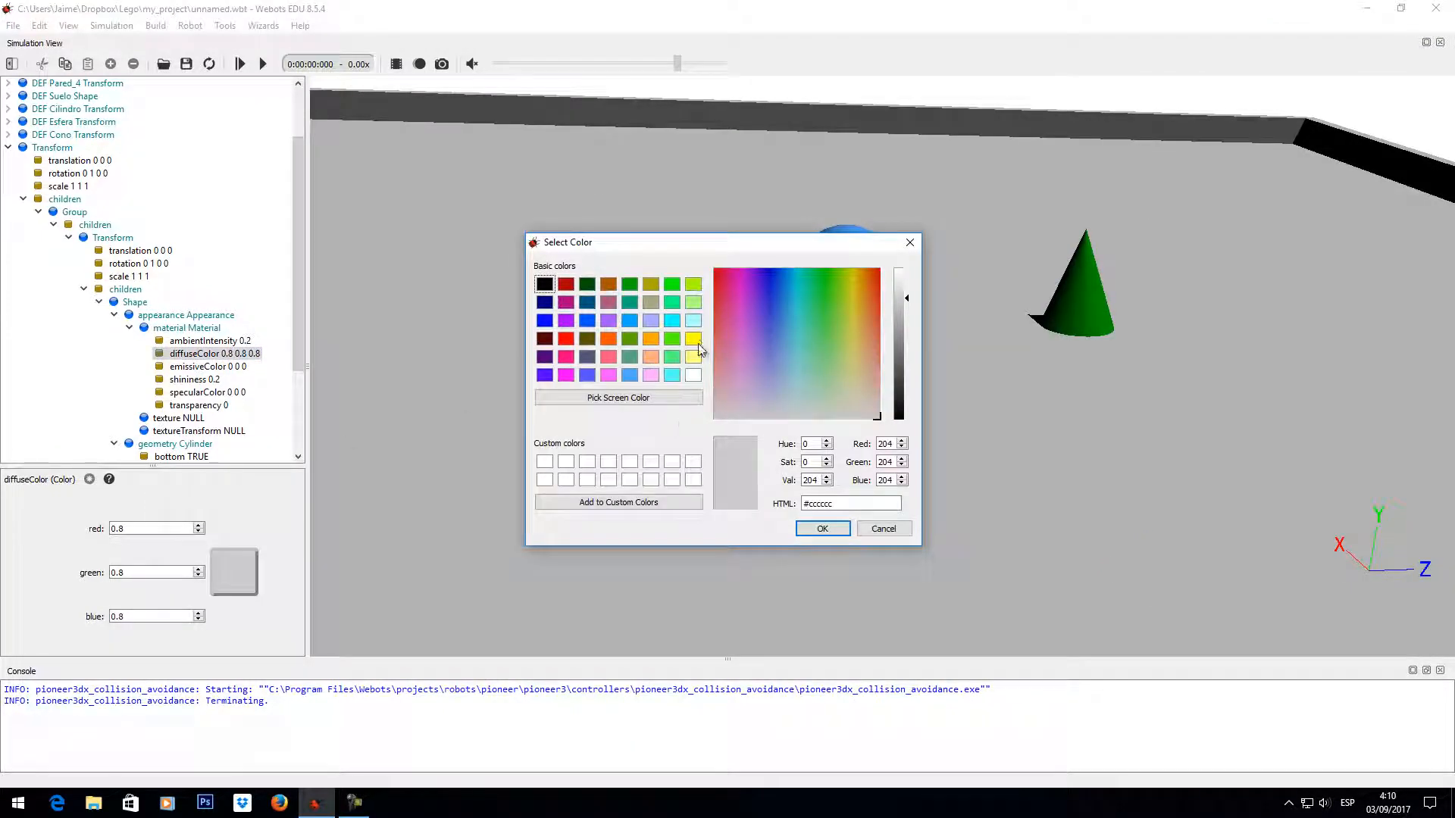
{"action": "left_click", "coordinate": [694, 340]}
{"action": "left_click", "coordinate": [822, 528]}
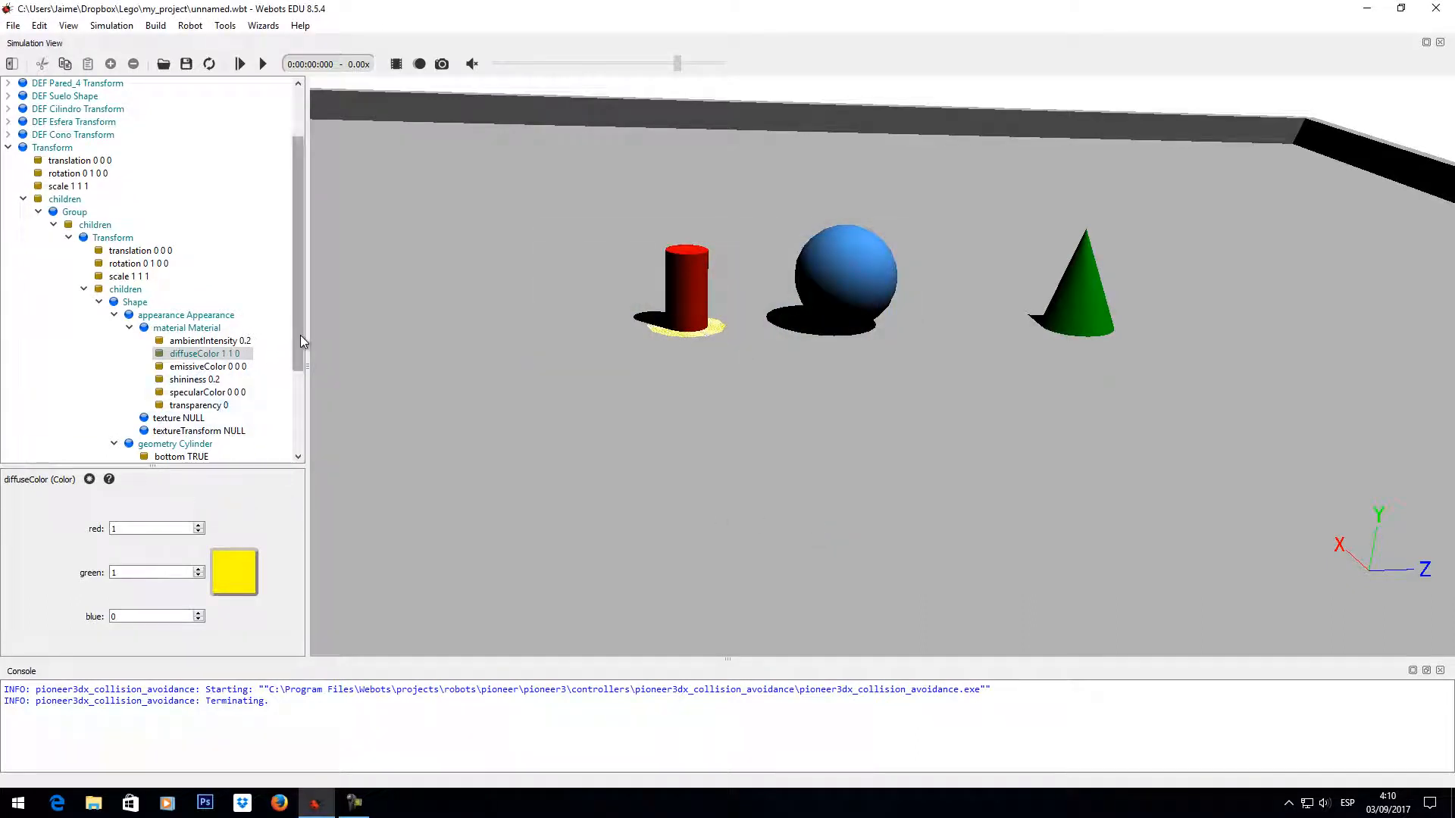
Set the subdivision of the yellow cylinder's geometry to 24.
{"action": "left_click_drag", "start_coordinate": [300, 335], "coordinate": [302, 397]}
{"action": "left_click", "coordinate": [193, 419]}
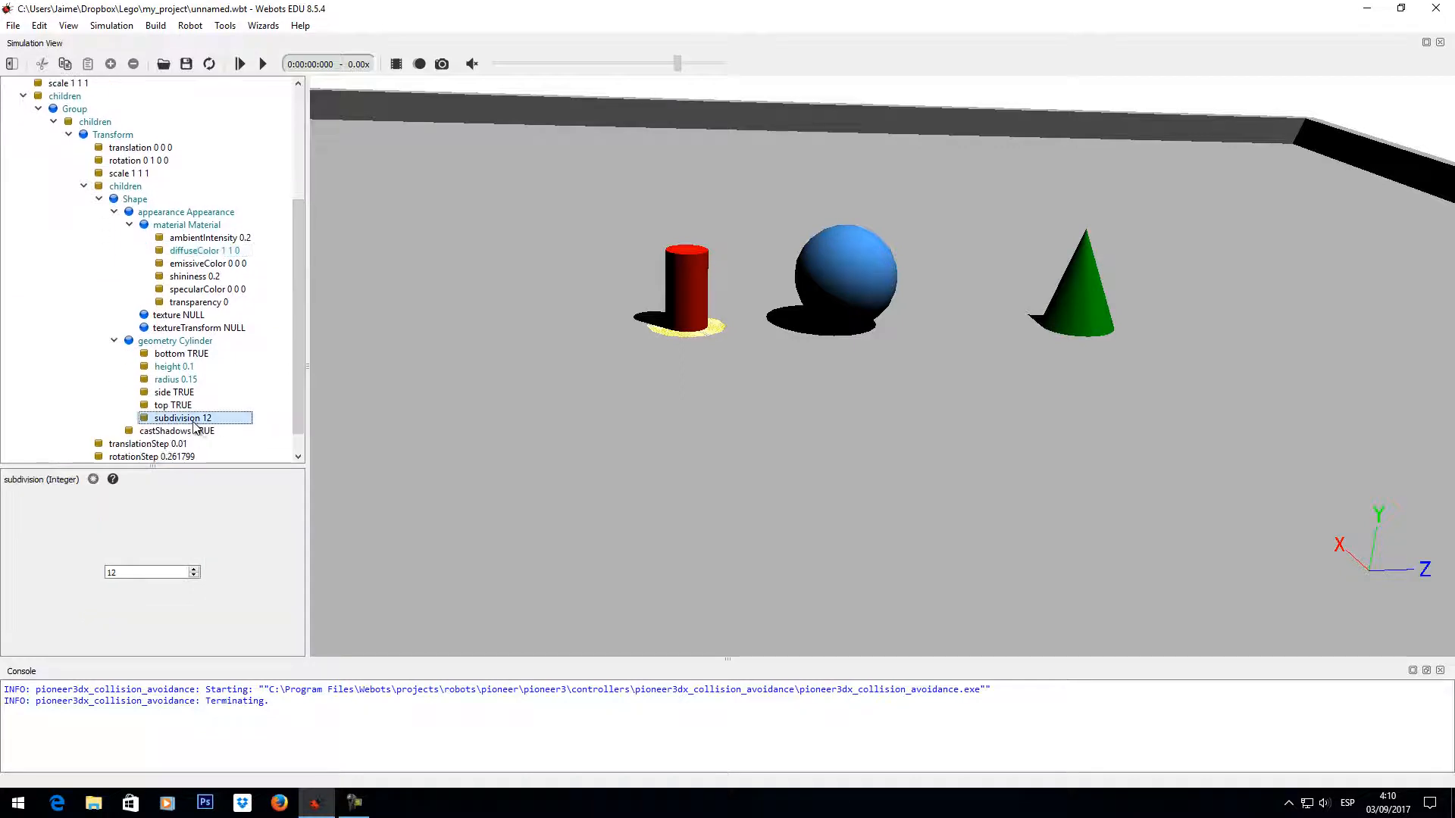
{"action": "double_click", "coordinate": [114, 572]}
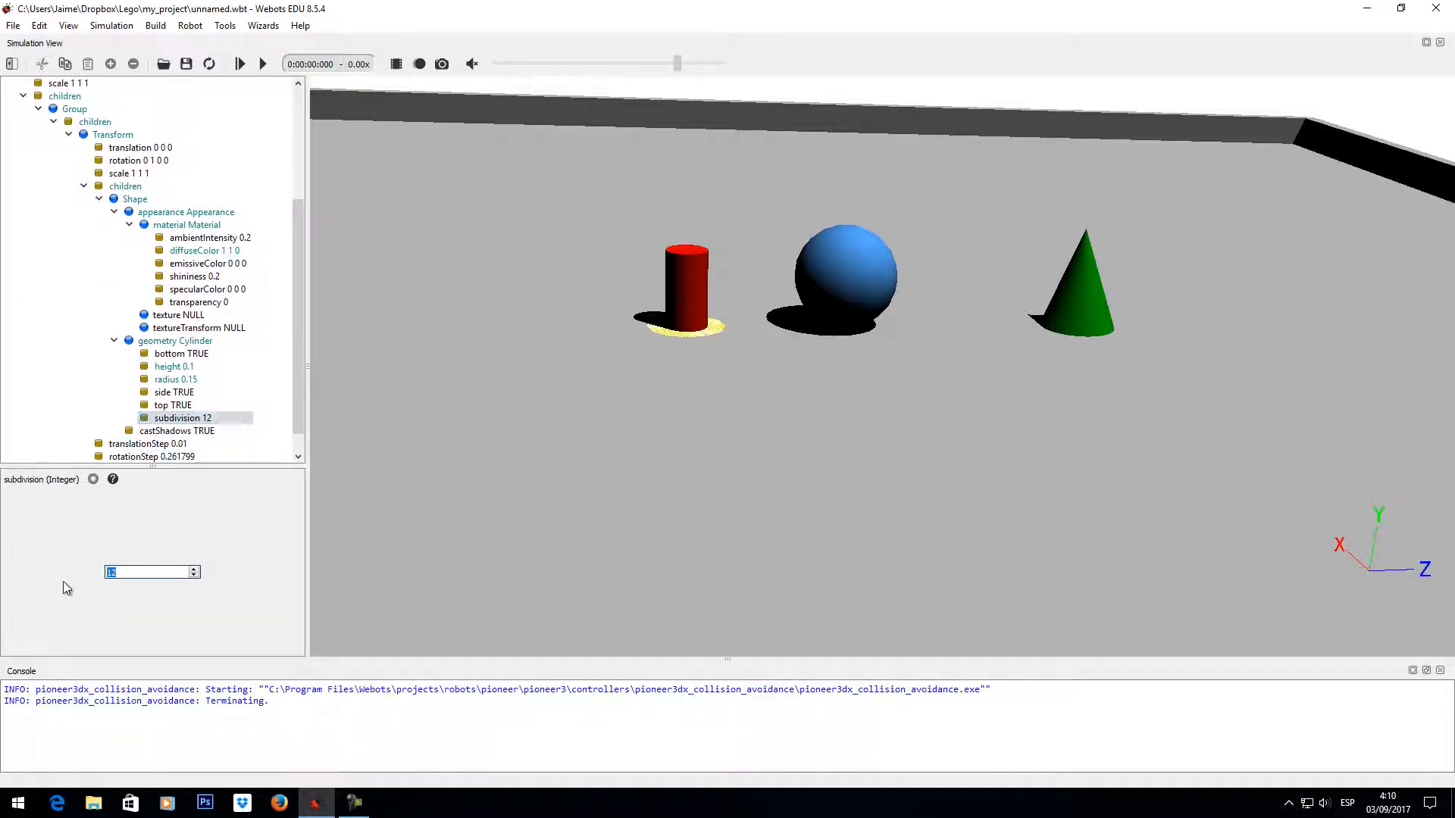
{"action": "type", "text": "24"}
{"action": "key", "text": "Return"}
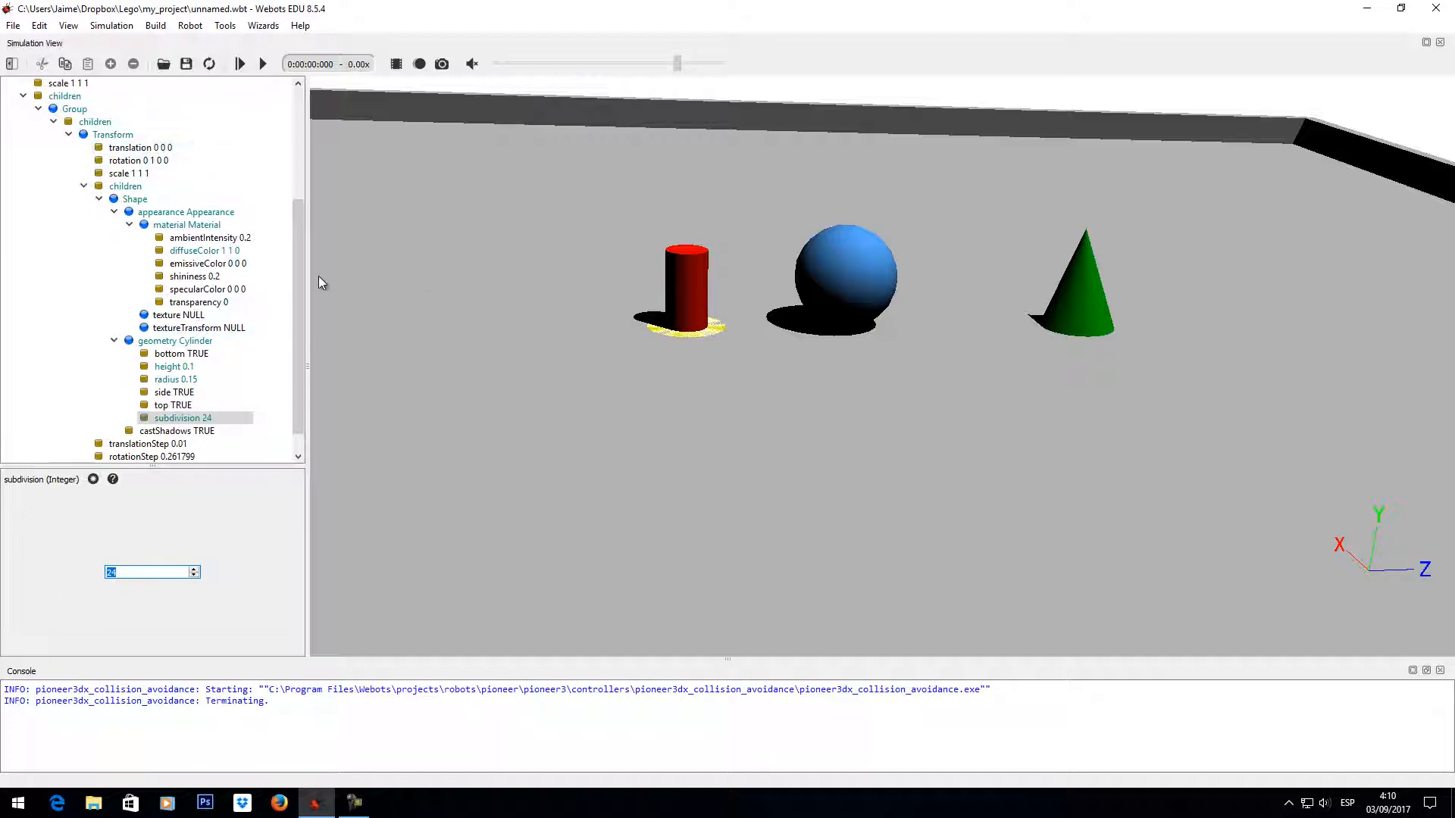
Move the outer Transform away from the red cylinder to a translation of about 0 0.52 -0.86 m.
{"action": "left_click_drag", "start_coordinate": [298, 293], "coordinate": [296, 182]}
{"action": "left_click", "coordinate": [84, 225]}
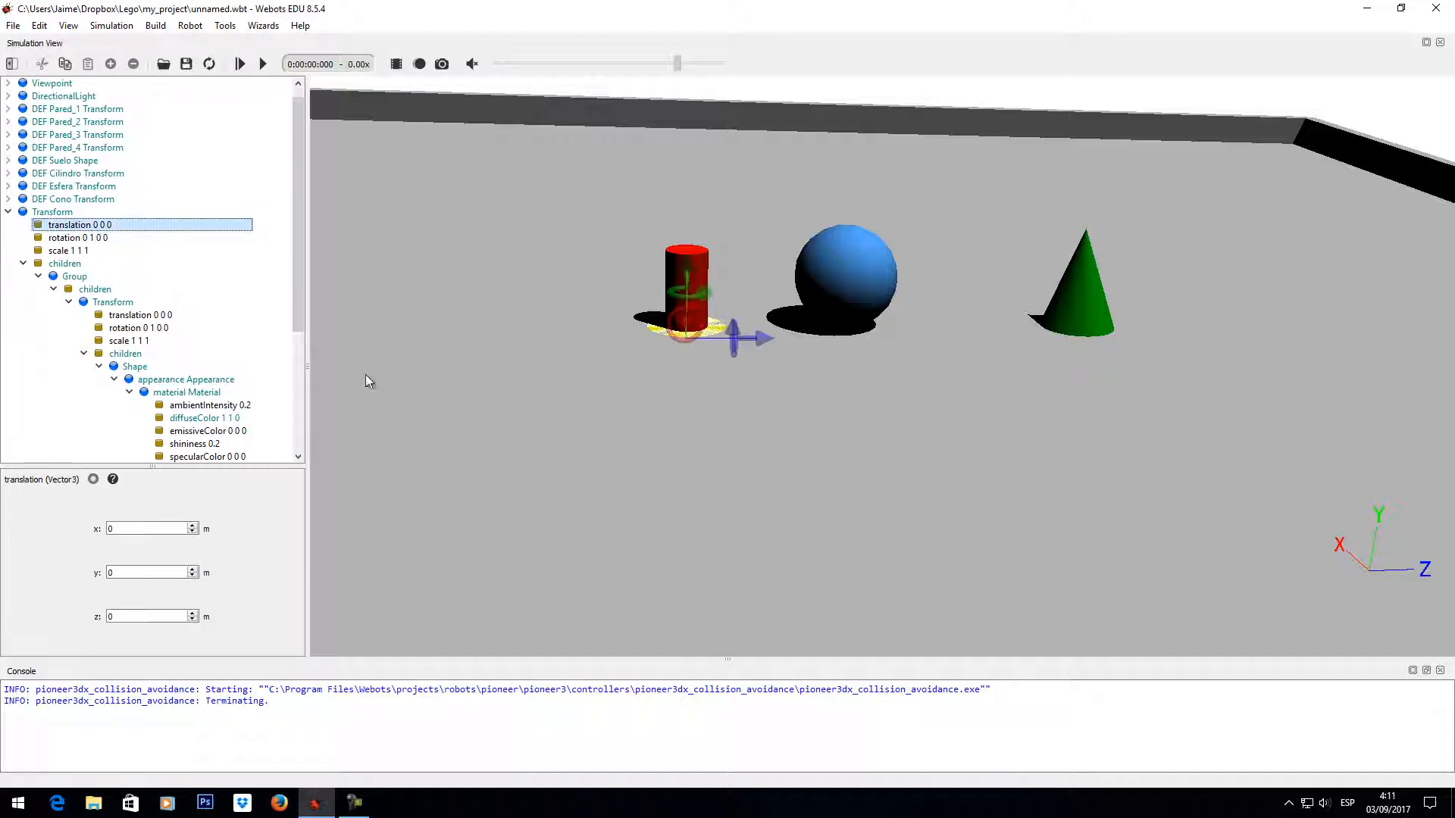
{"action": "left_click_drag", "start_coordinate": [689, 273], "coordinate": [686, 144]}
{"action": "mouse_move", "coordinate": [751, 203]}
{"action": "left_mouse_down"}
{"action": "mouse_move", "coordinate": [648, 206]}
{"action": "mouse_move", "coordinate": [770, 224]}
{"action": "left_mouse_up"}
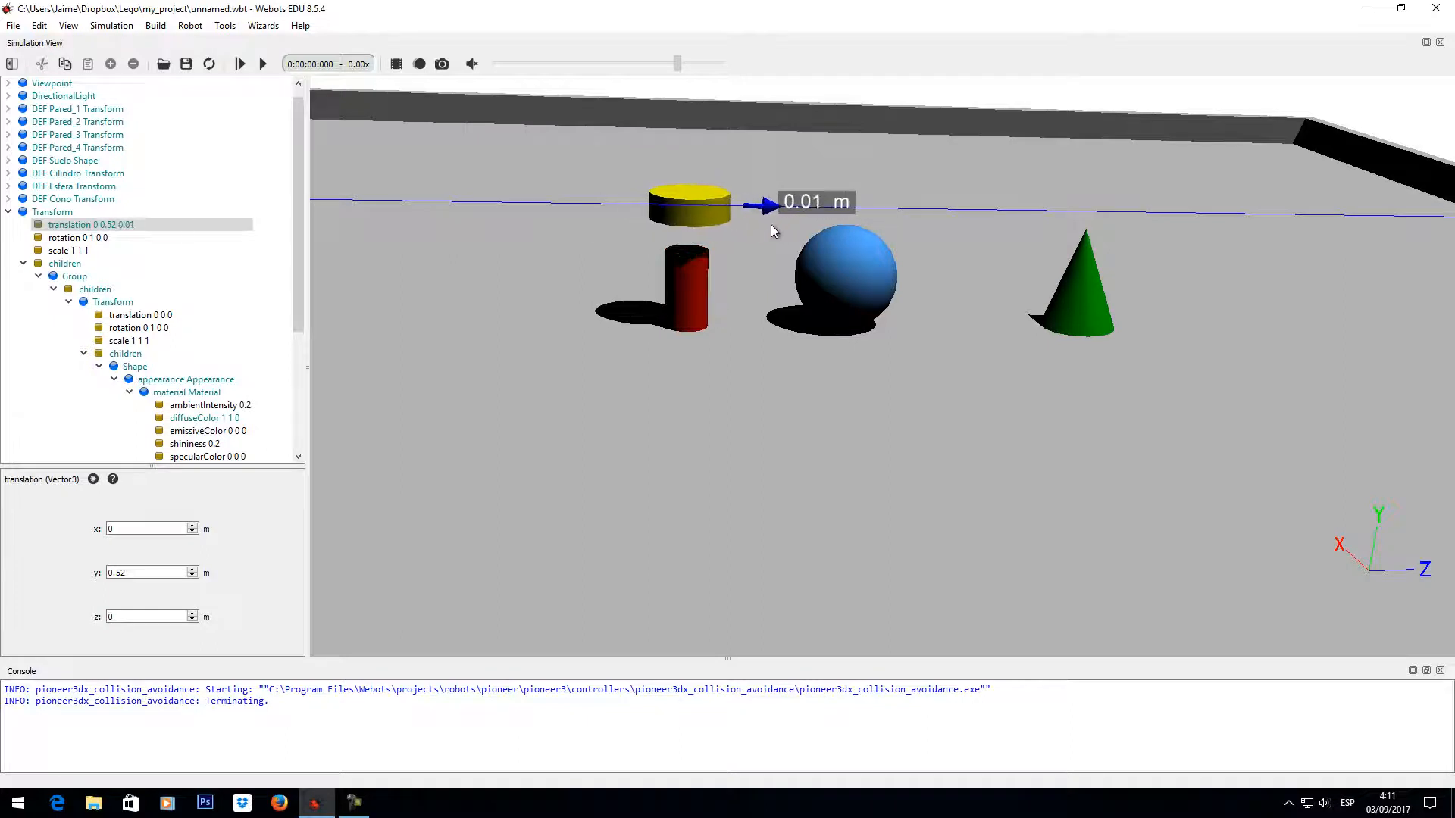
{"action": "scroll", "coordinate": [687, 134], "scroll_direction": "down", "scroll_amount": 3}
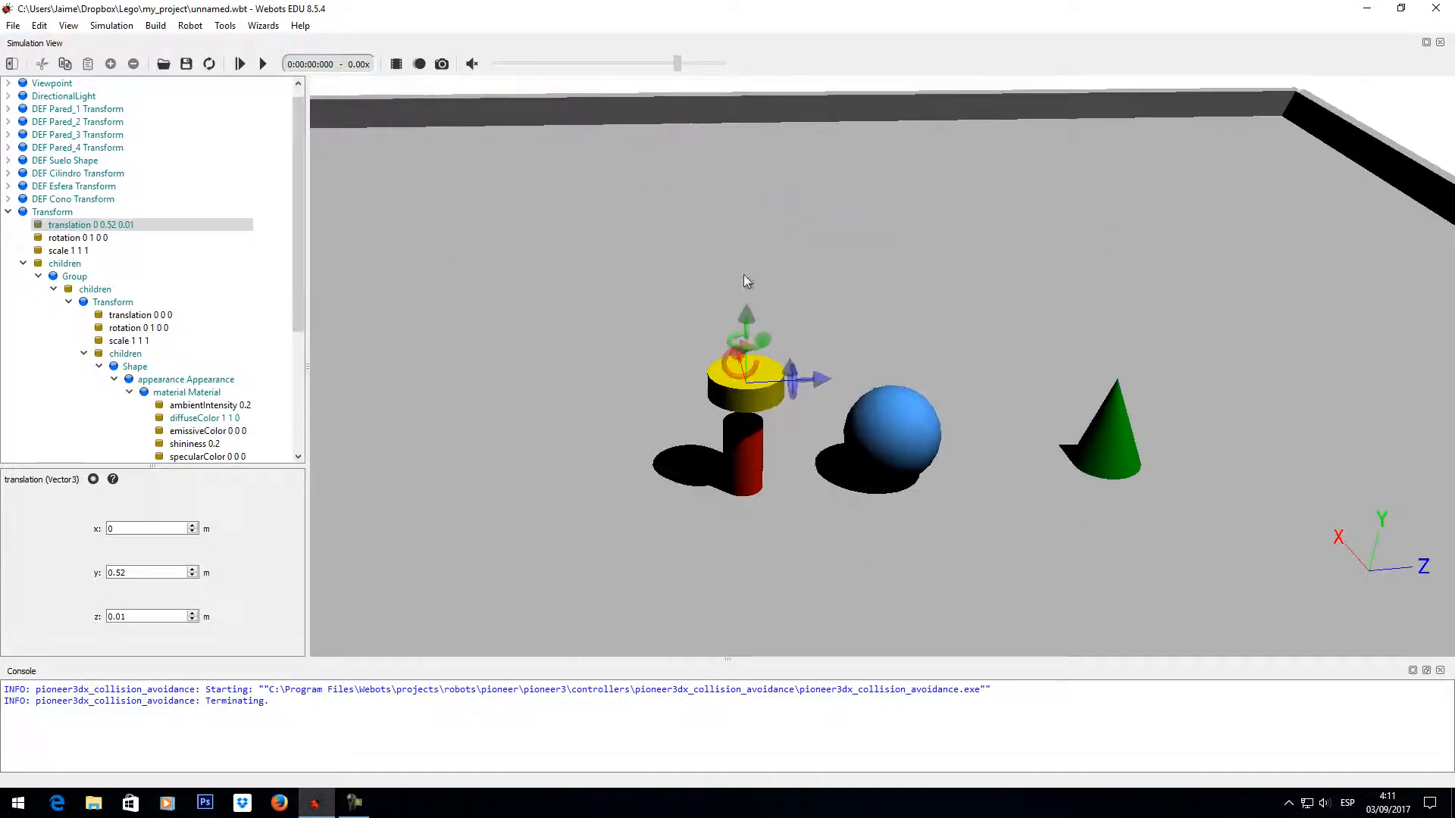
{"action": "left_click_drag", "start_coordinate": [747, 283], "coordinate": [743, 354]}
{"action": "left_click_drag", "start_coordinate": [830, 508], "coordinate": [766, 420]}
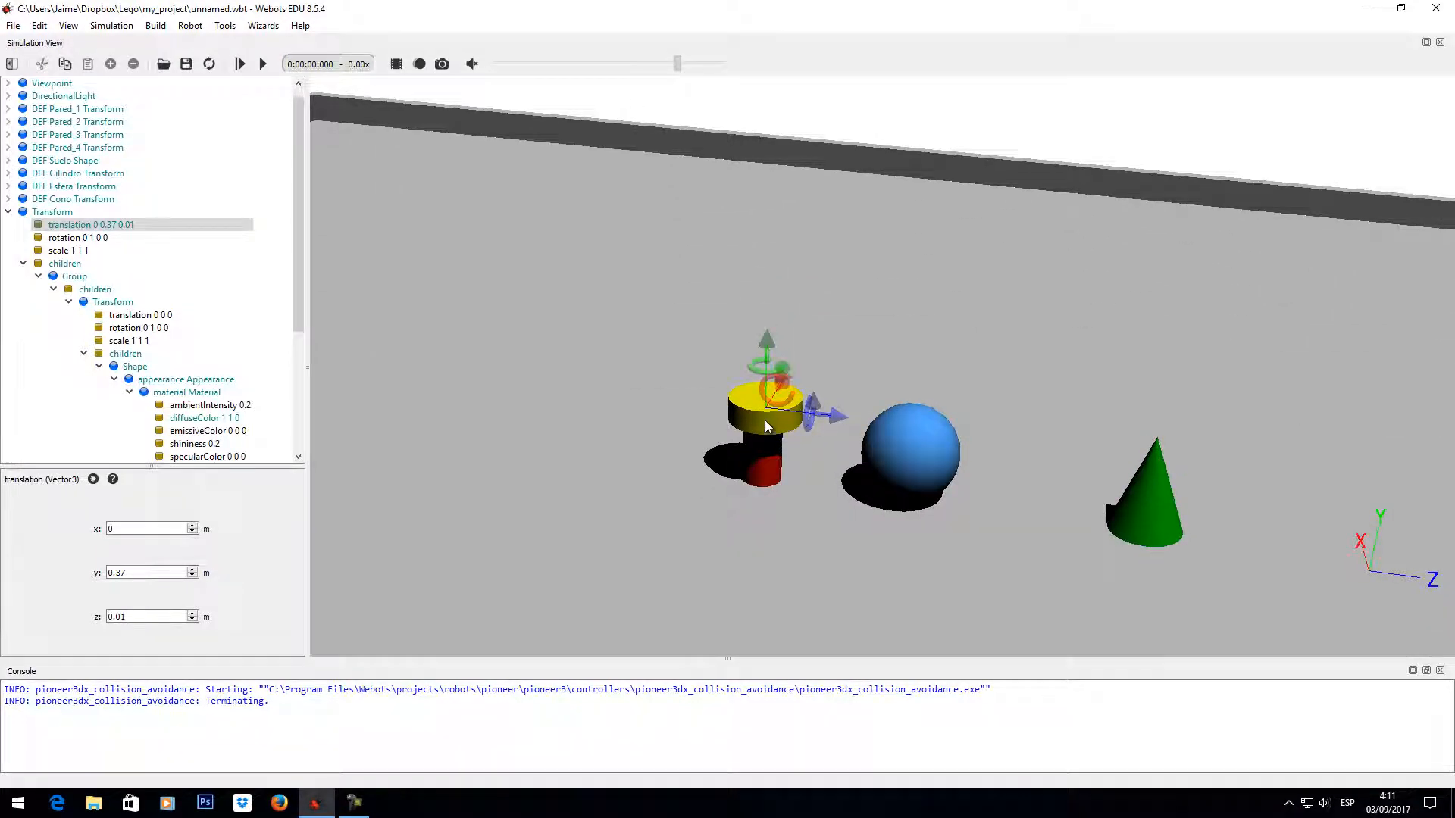
{"action": "left_click_drag", "start_coordinate": [767, 341], "coordinate": [766, 305]}
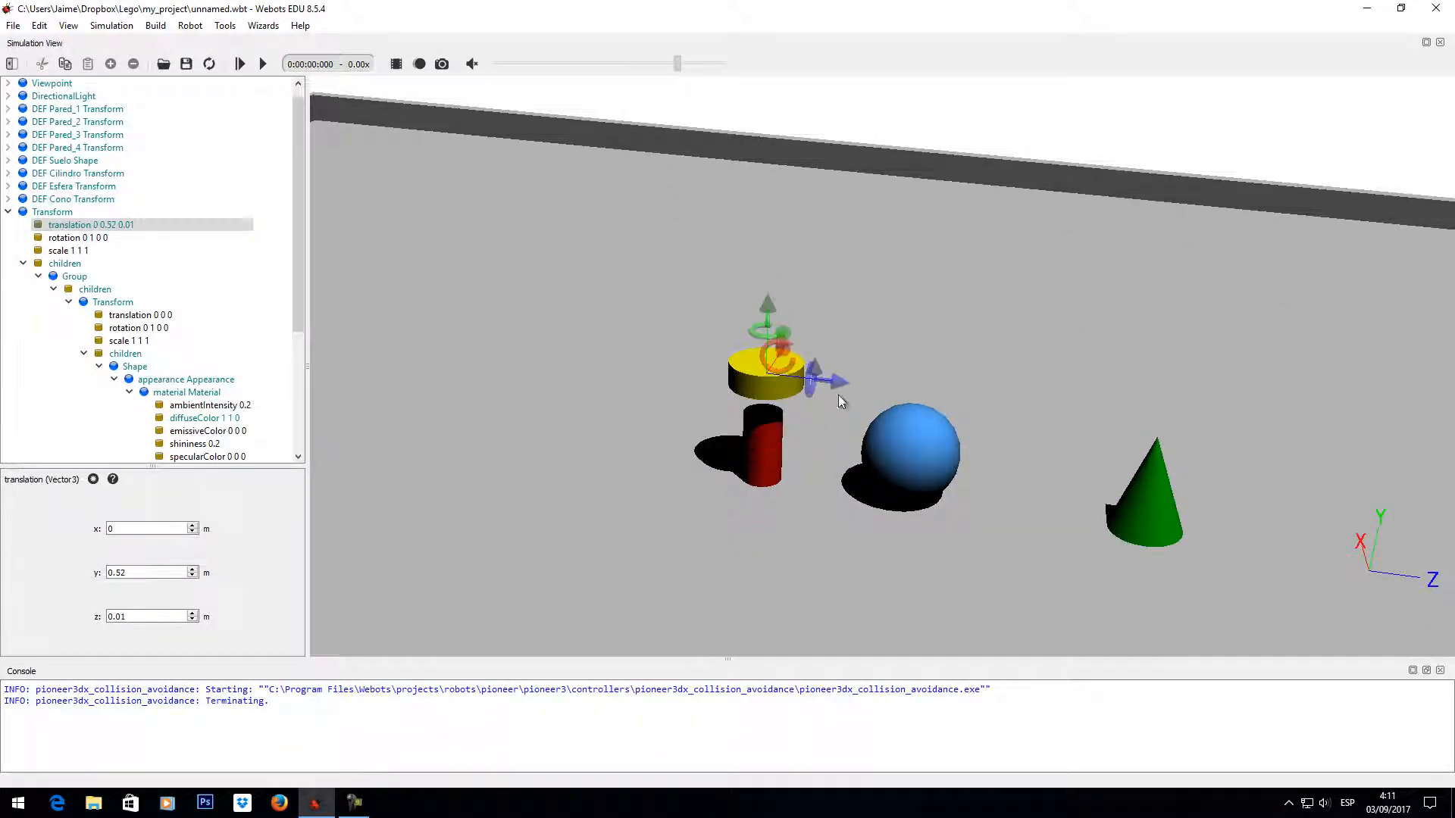
{"action": "left_click_drag", "start_coordinate": [834, 382], "coordinate": [619, 385]}
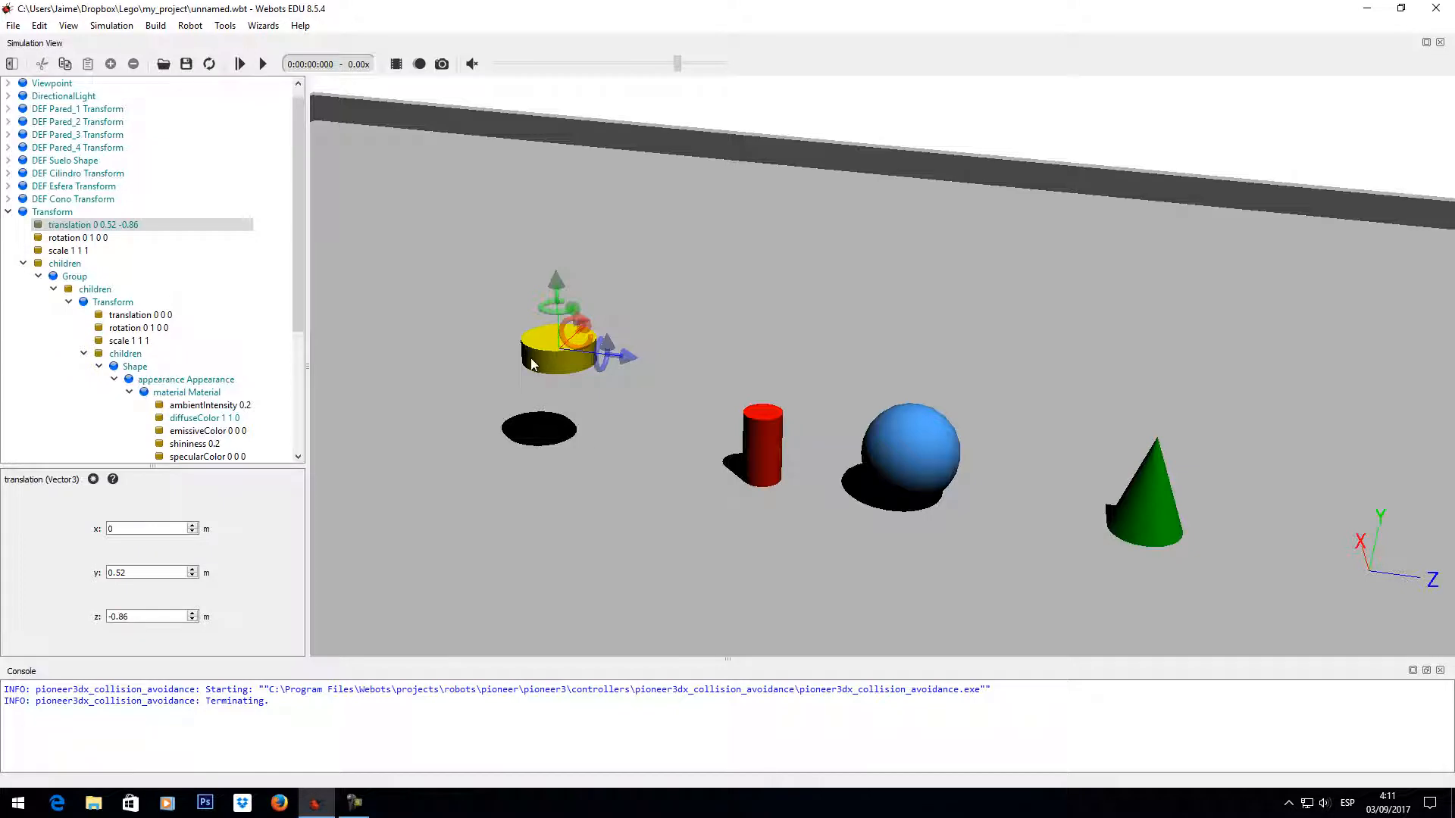
{"action": "left_click", "coordinate": [84, 353]}
{"action": "left_click", "coordinate": [70, 316]}
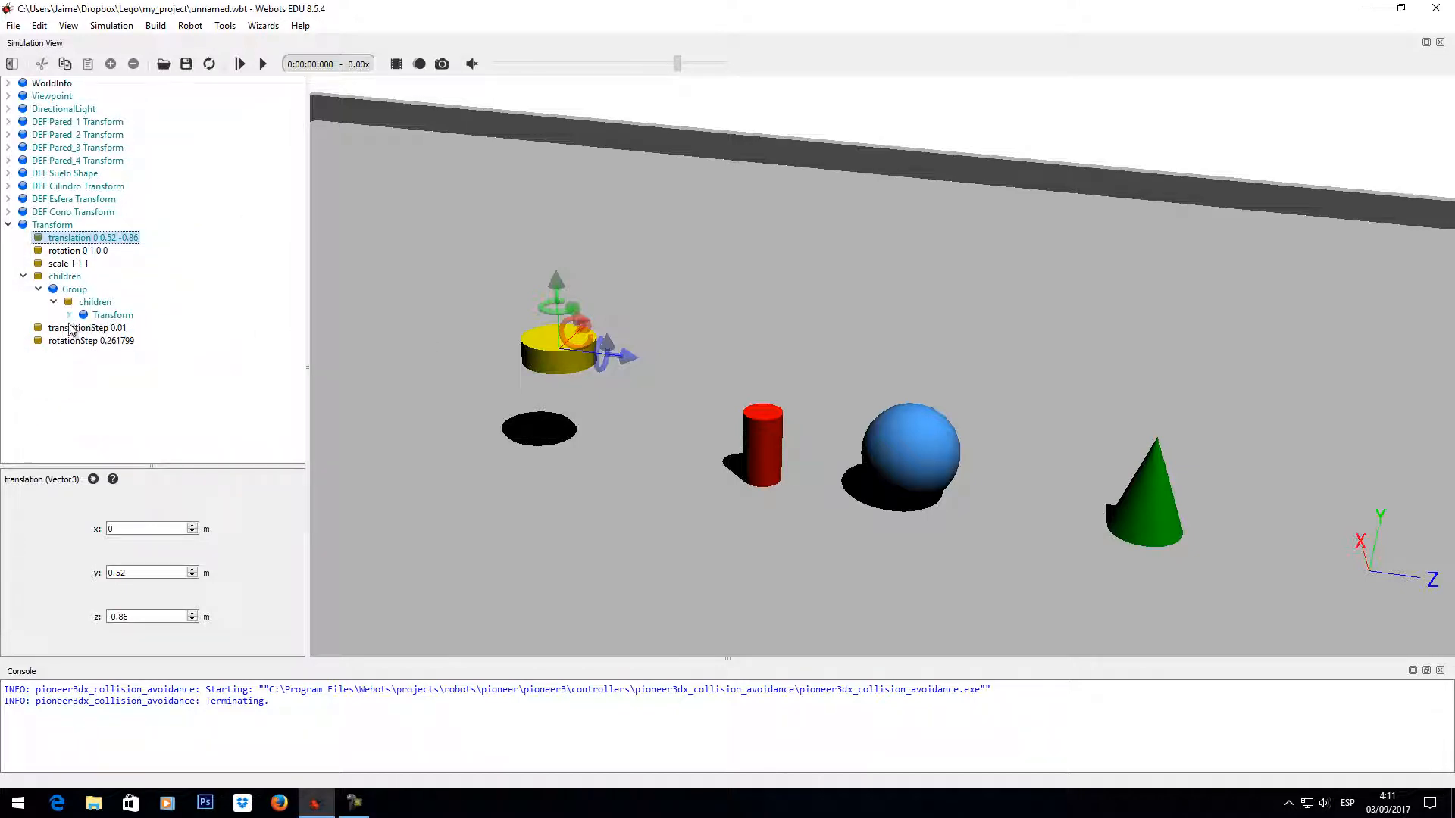
{"action": "left_click", "coordinate": [93, 303]}
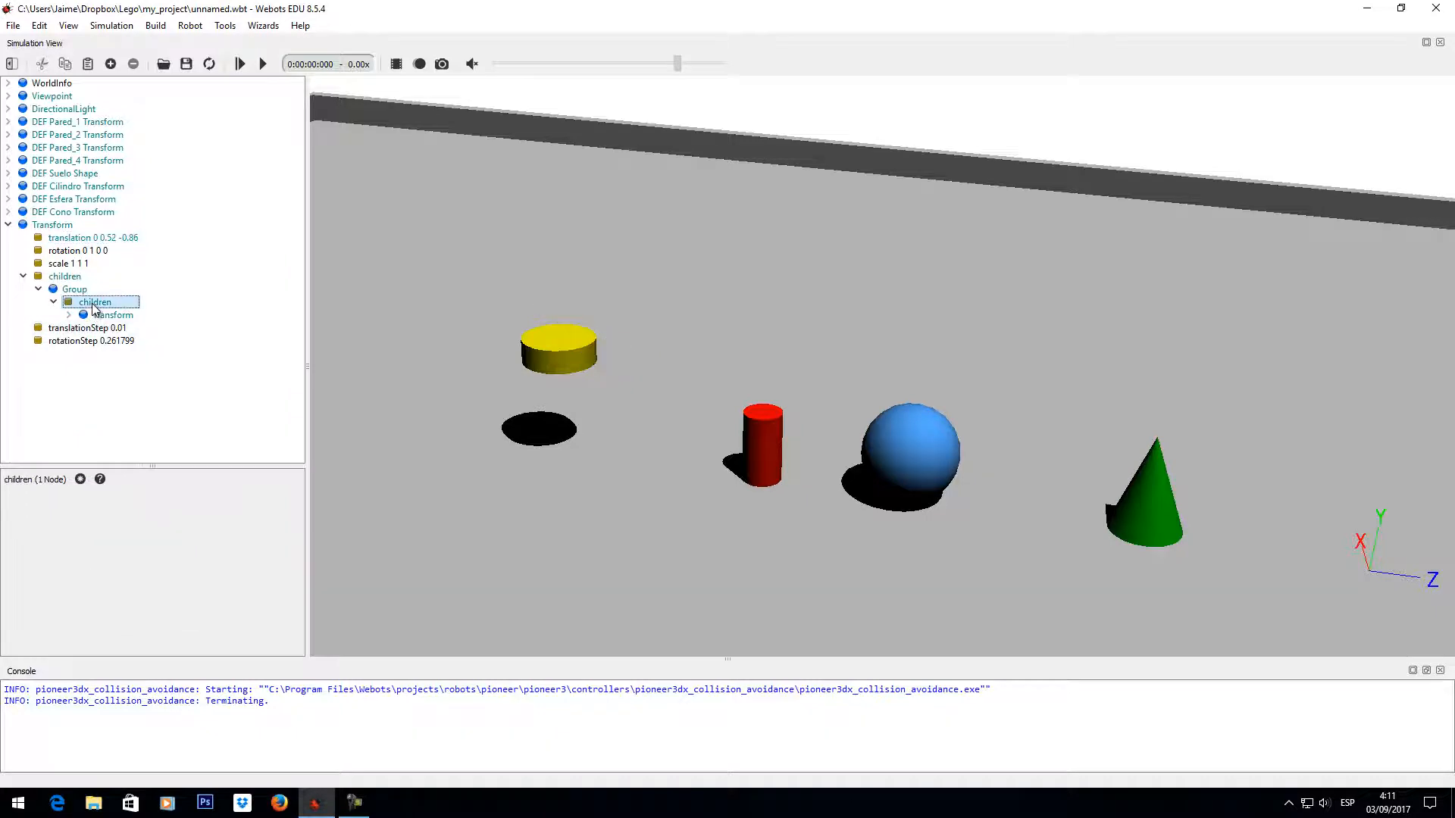
{"action": "left_click", "coordinate": [111, 64]}
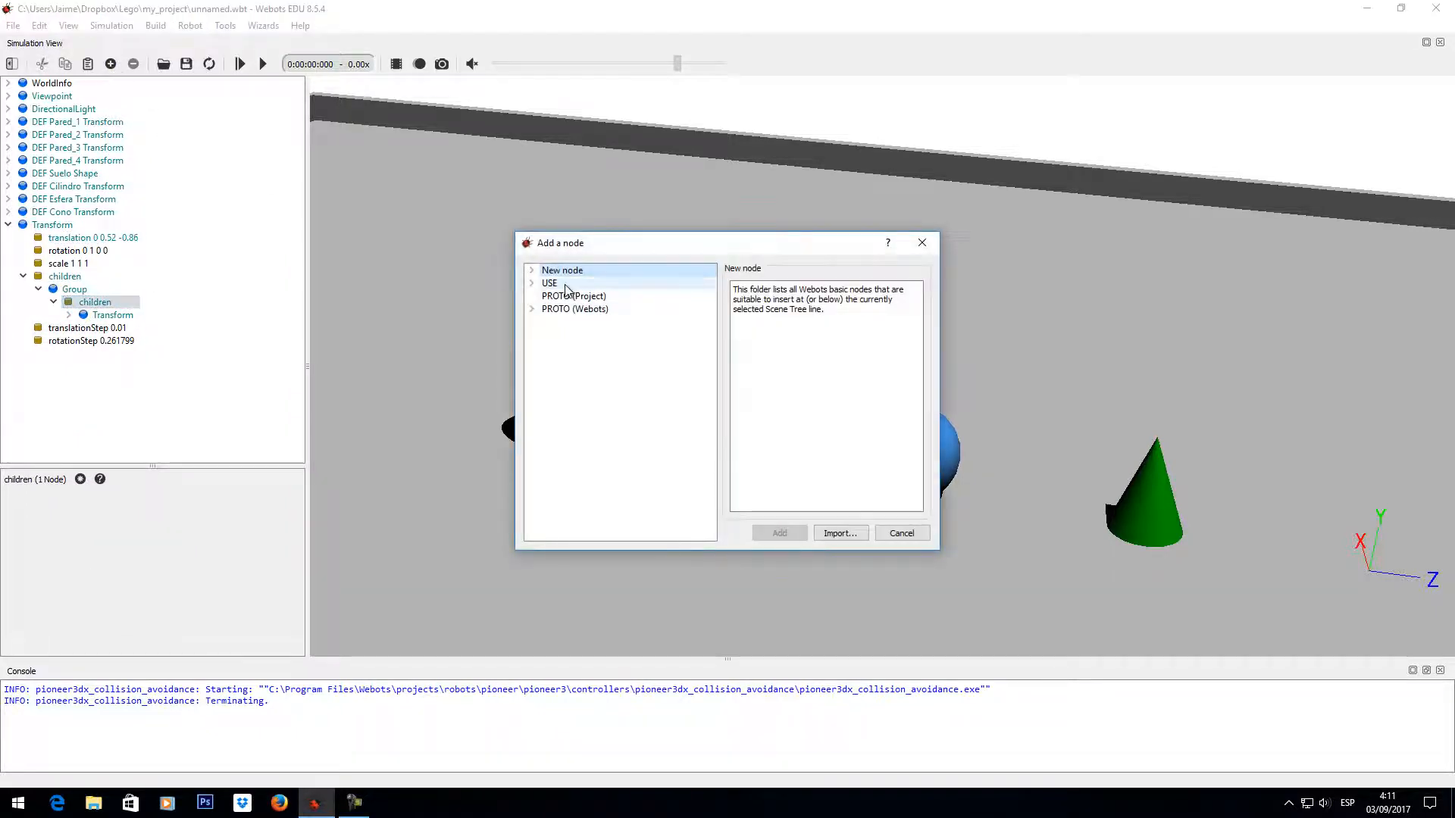
{"action": "left_click", "coordinate": [532, 270]}
{"action": "left_click", "coordinate": [591, 387]}
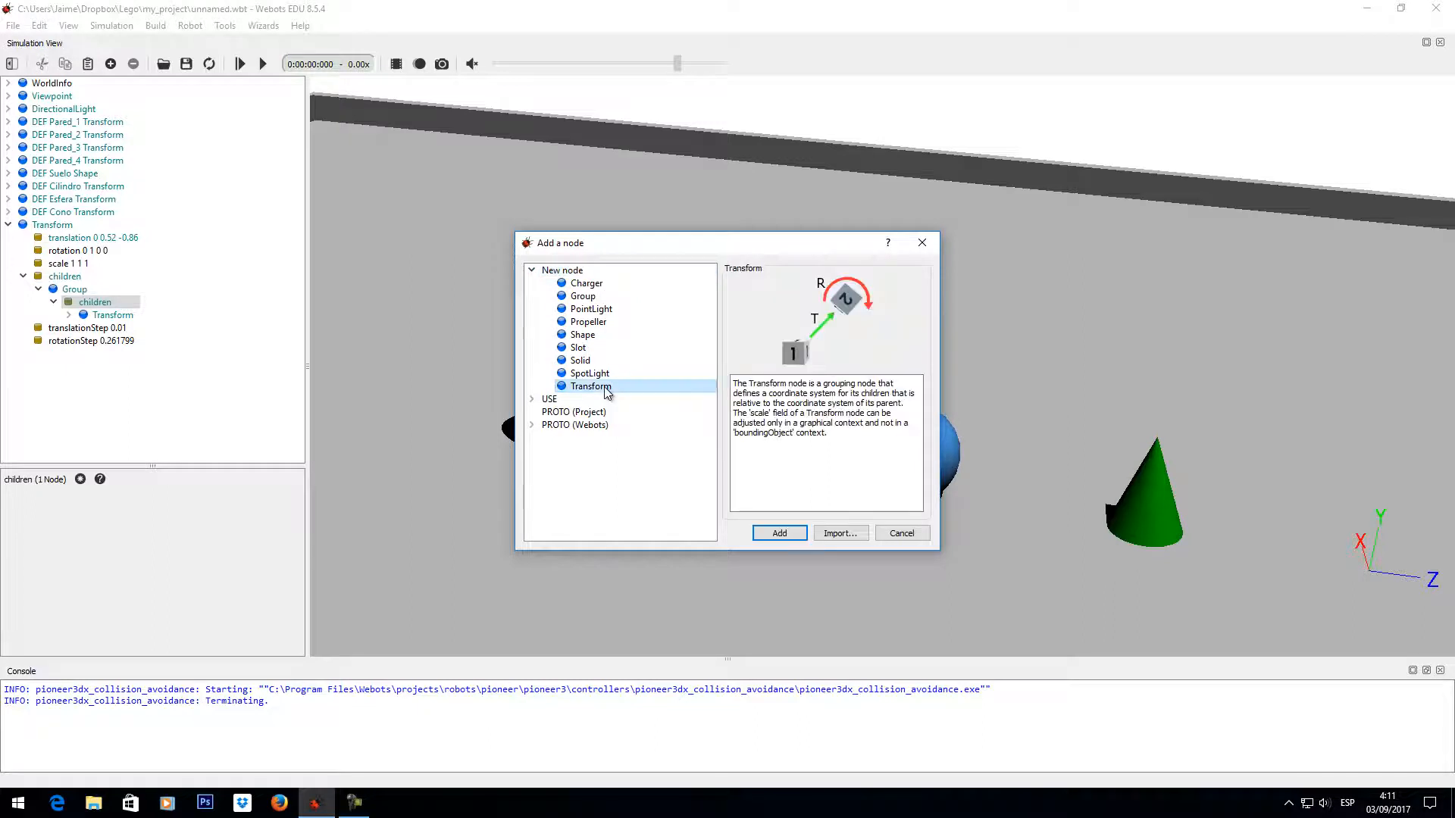
{"action": "left_click", "coordinate": [780, 533]}
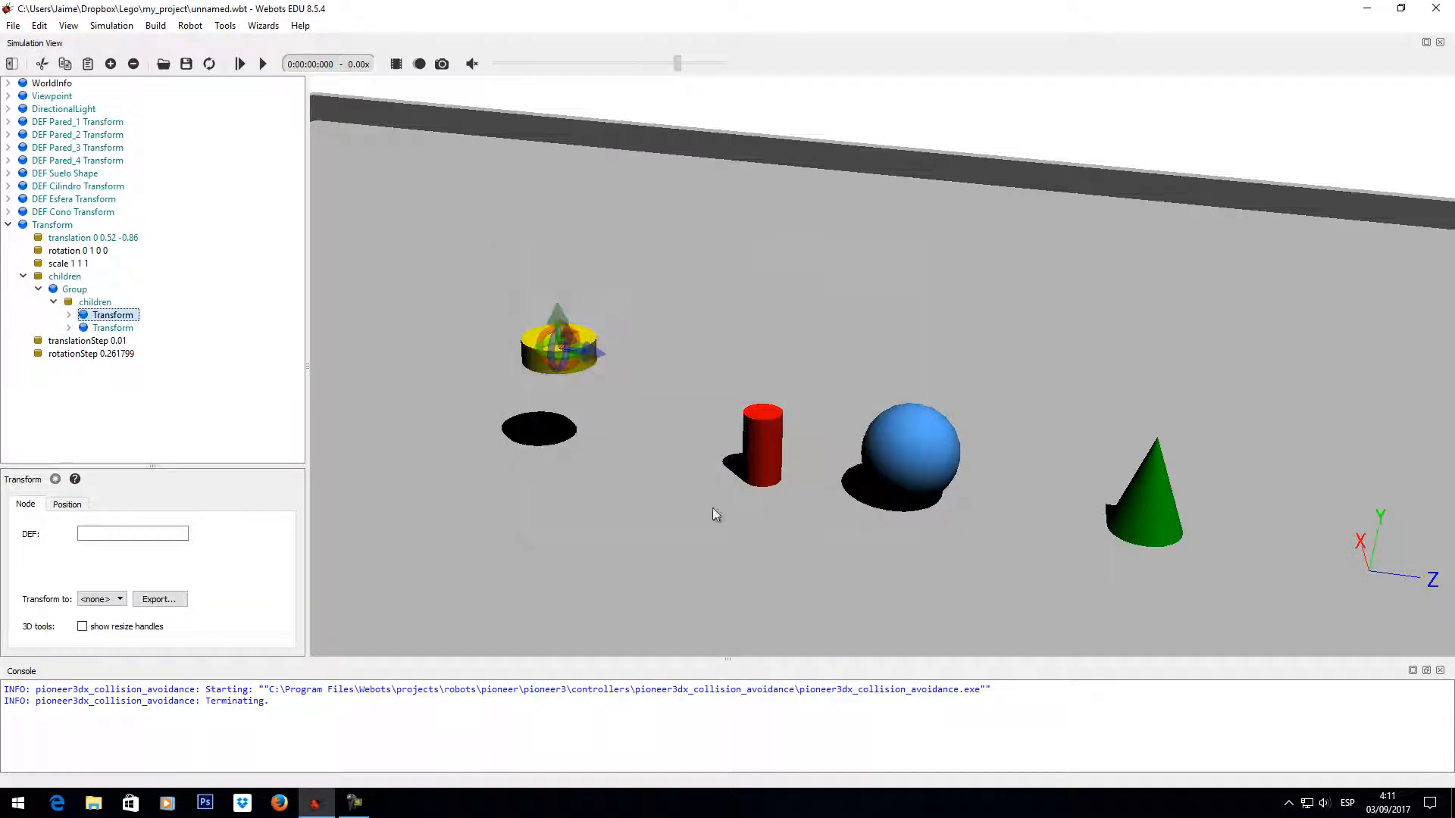
{"action": "left_click", "coordinate": [68, 328]}
{"action": "left_click", "coordinate": [68, 328]}
{"action": "left_click", "coordinate": [133, 65]}
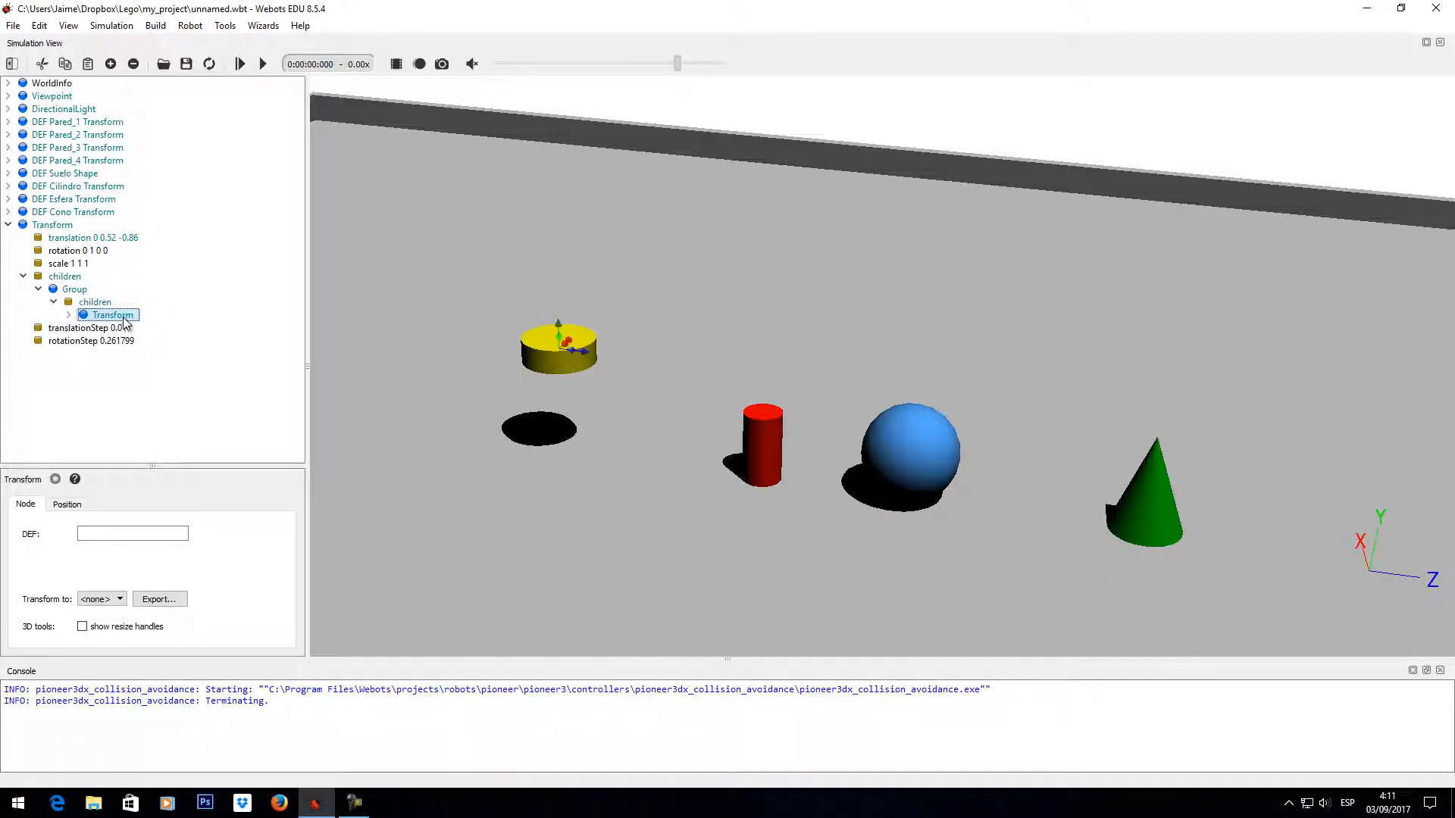
Duplicate the yellow cylinder's Transform inside the Group's children and lower one of the two to y about -0.25 m.
{"action": "key", "text": "ctrl+z"}
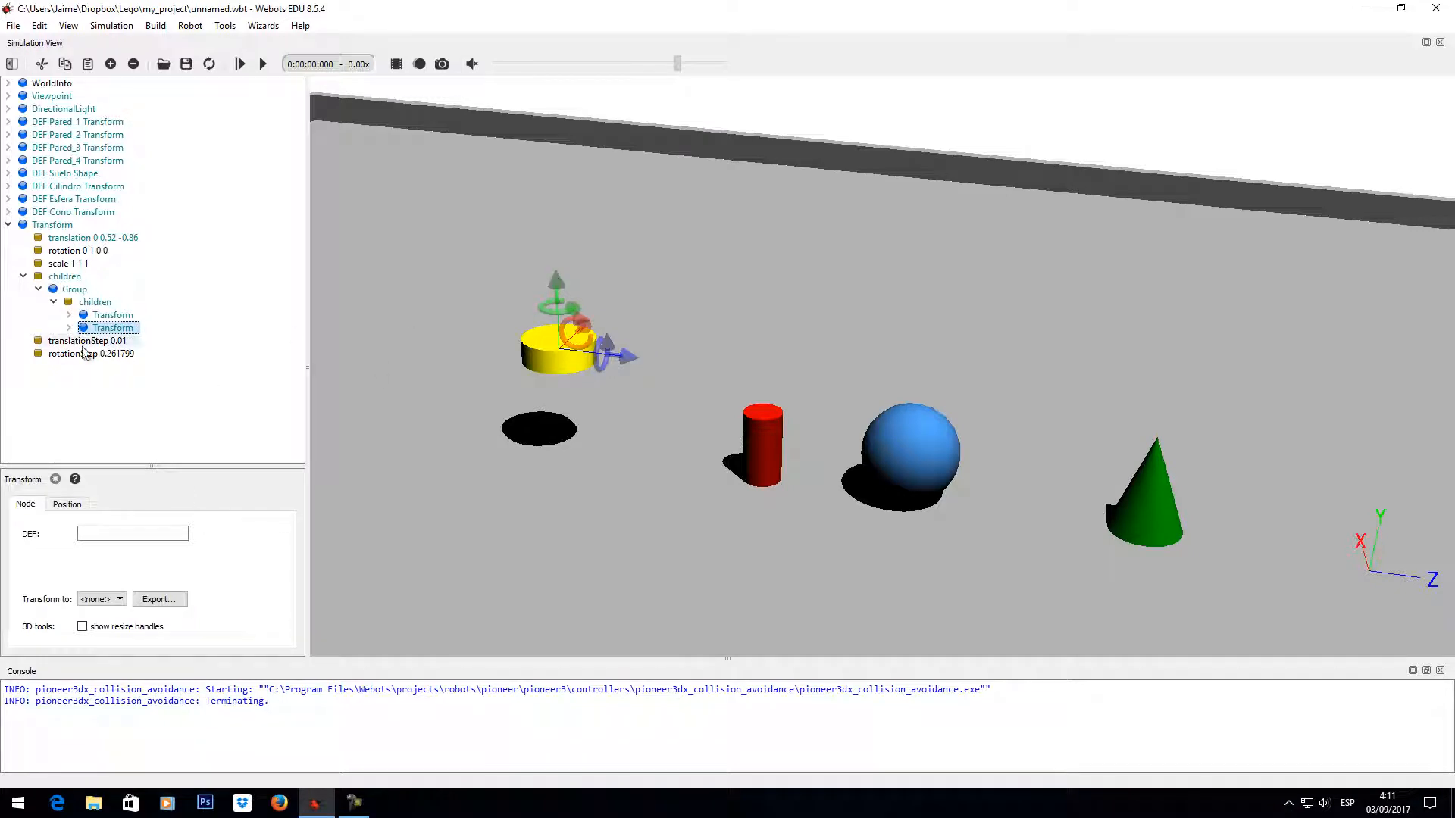
{"action": "left_click", "coordinate": [69, 327]}
{"action": "left_click", "coordinate": [144, 340]}
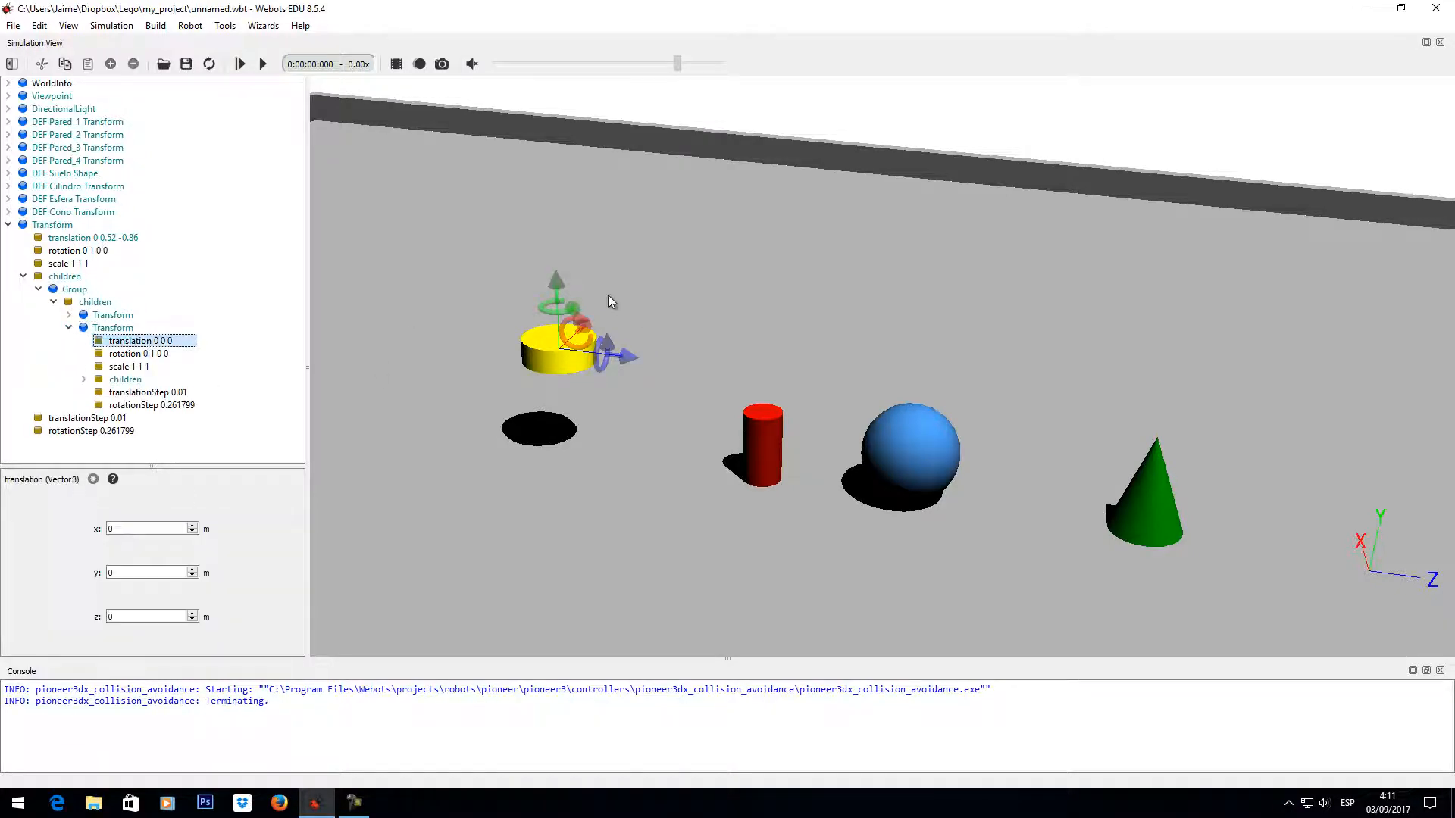
{"action": "left_click_drag", "start_coordinate": [556, 285], "coordinate": [532, 354]}
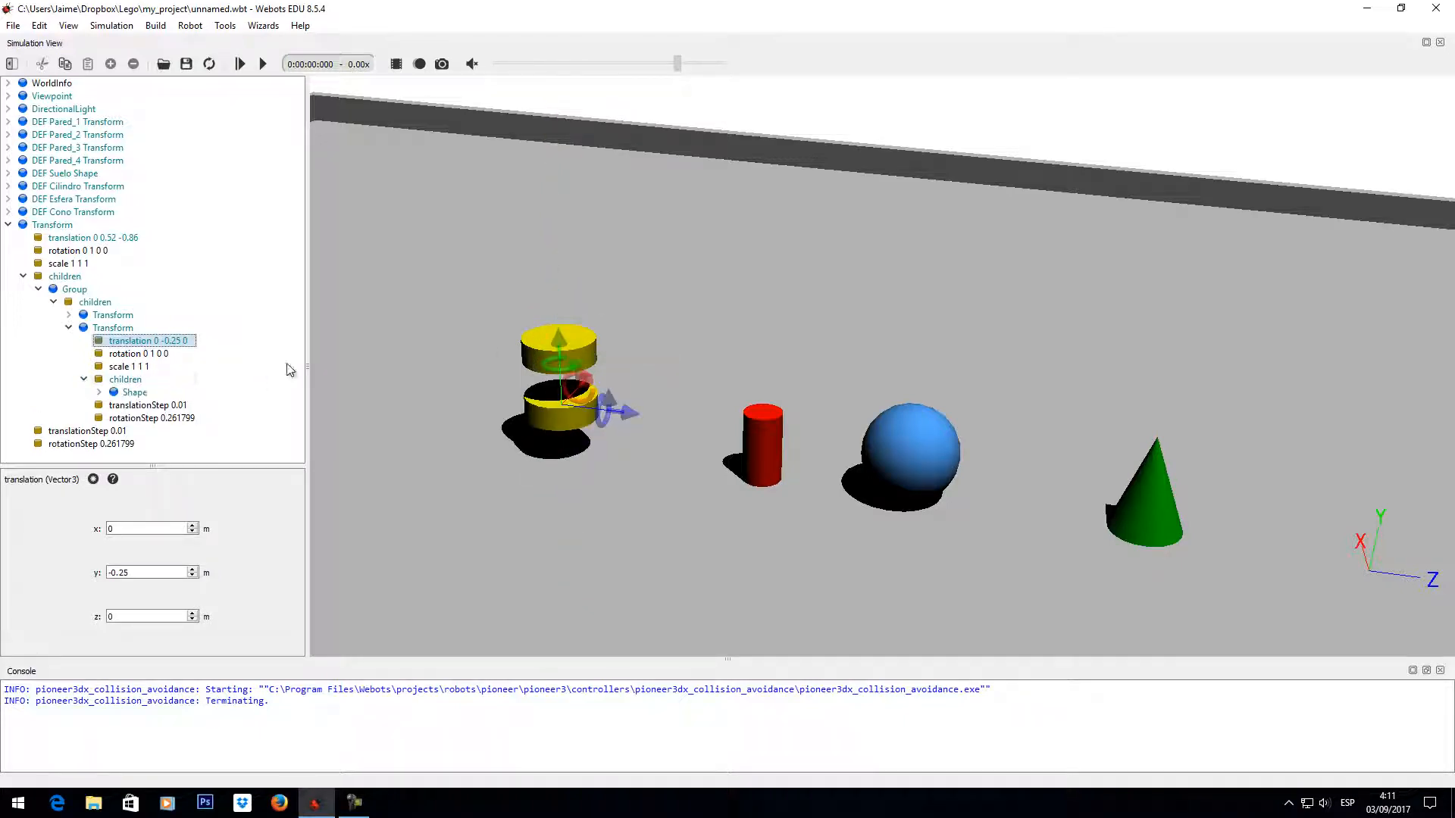
Set the radius of the lower yellow cylinder's geometry to 0.05.
{"action": "left_click", "coordinate": [99, 391]}
{"action": "scroll", "coordinate": [295, 348], "scroll_direction": "down", "scroll_amount": 1}
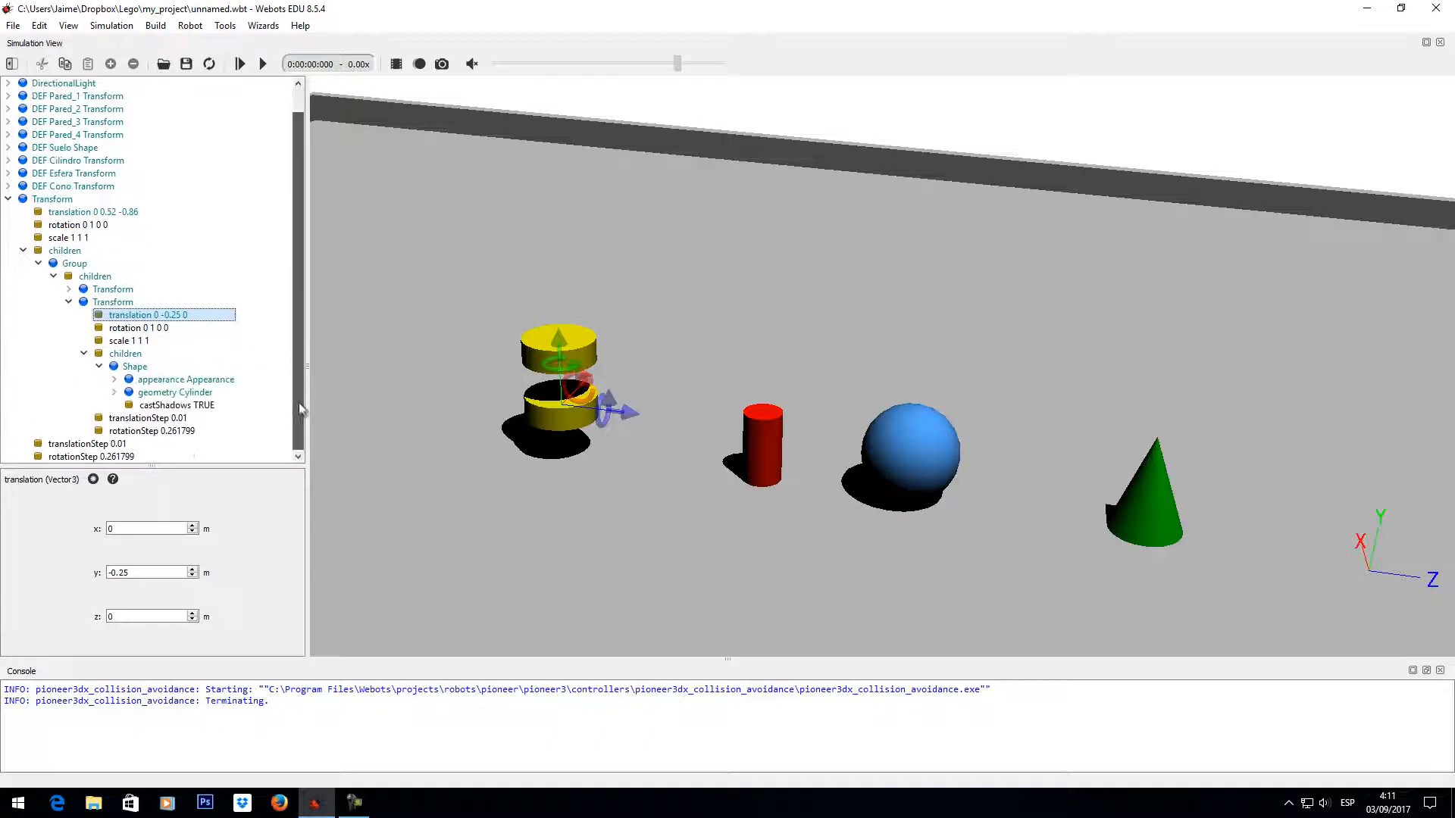
{"action": "left_click", "coordinate": [114, 392]}
{"action": "left_click_drag", "start_coordinate": [297, 343], "coordinate": [297, 405]}
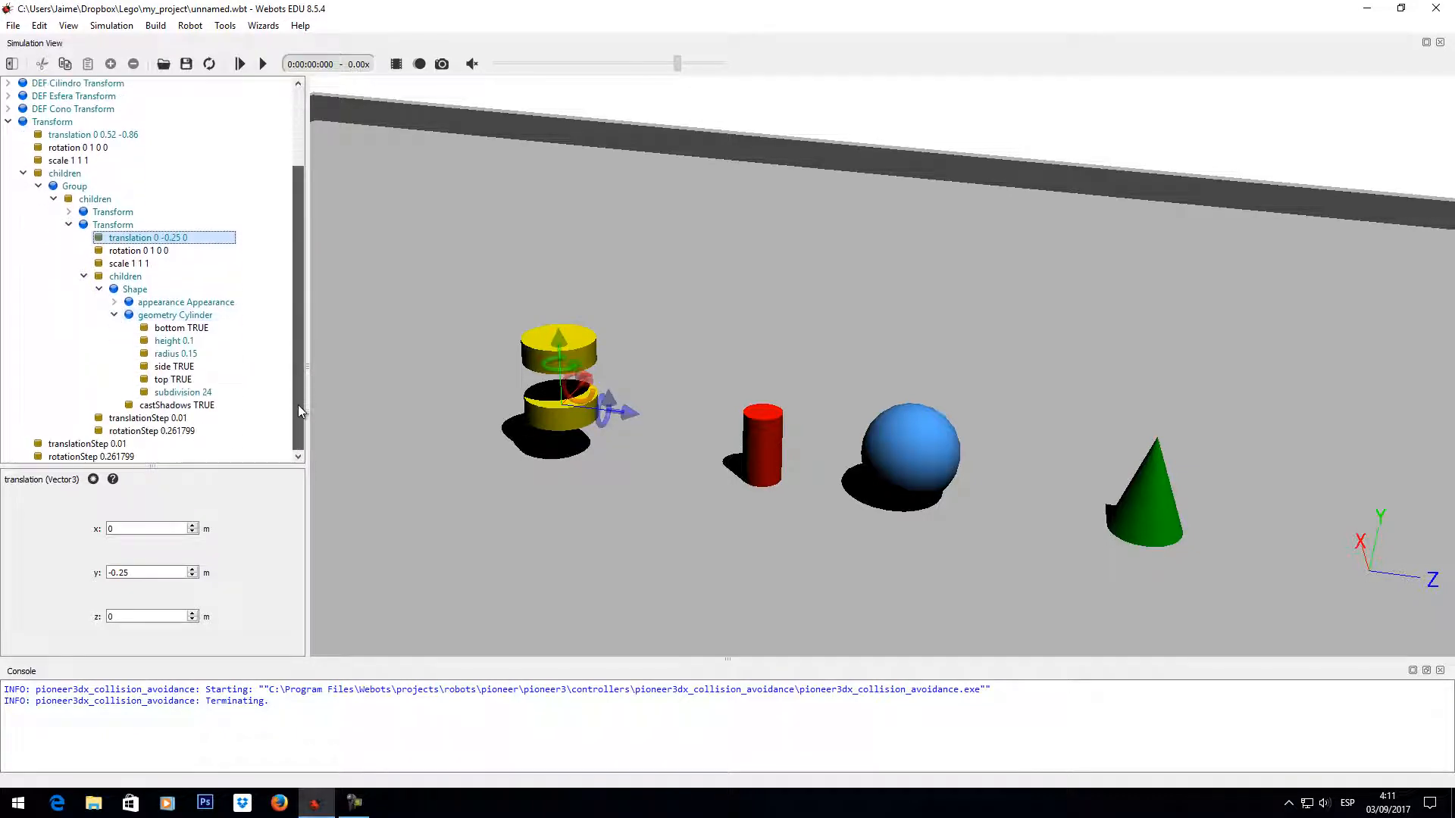
{"action": "left_click", "coordinate": [203, 353]}
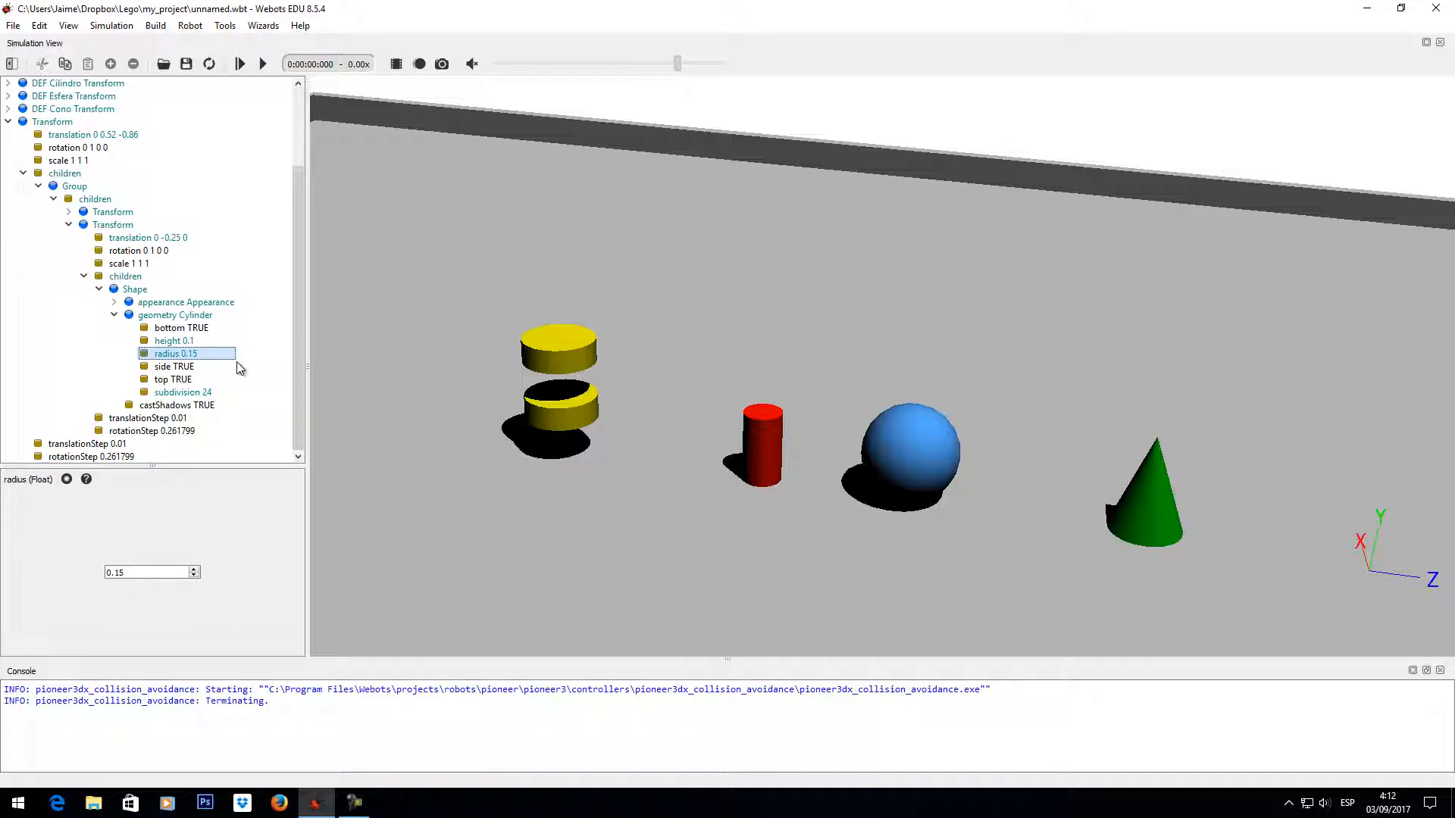
{"action": "left_click", "coordinate": [151, 571]}
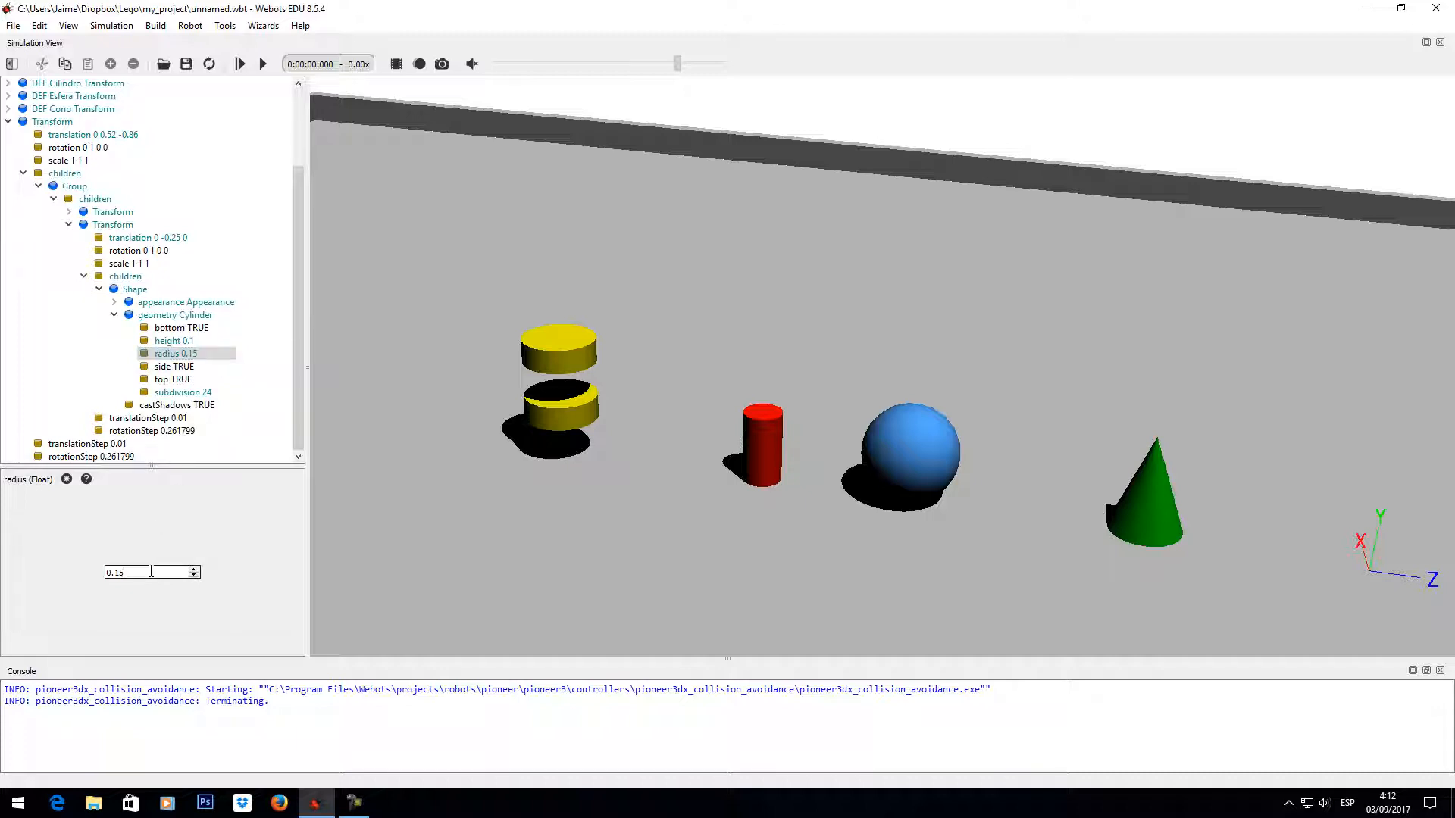
{"action": "key", "text": "BackSpace"}
{"action": "key", "text": "BackSpace"}
{"action": "type", "text": "05"}
{"action": "key", "text": "Return"}
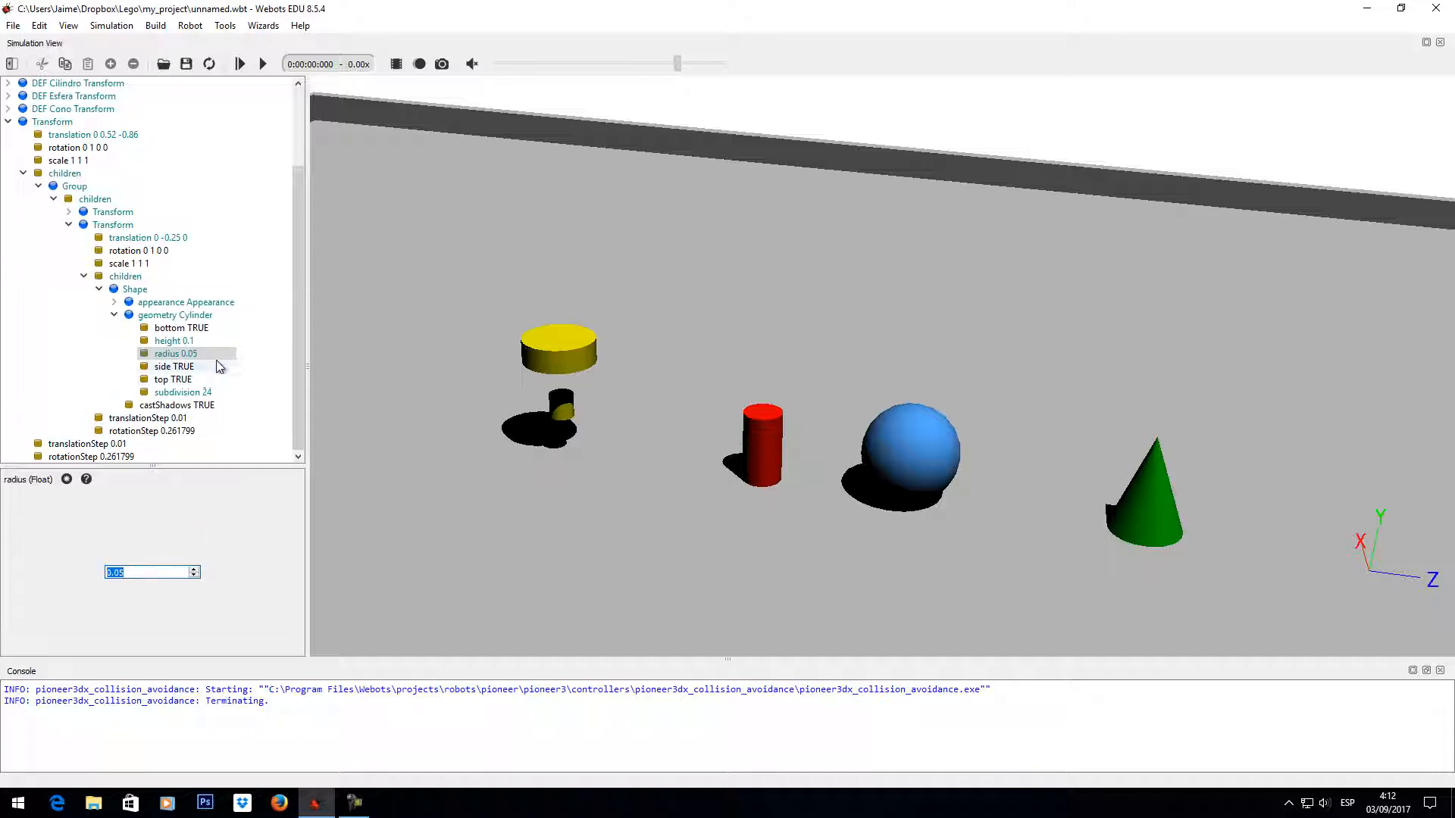
Set the height of the lower yellow cylinder to 0.4 and collapse its Shape node.
{"action": "left_click", "coordinate": [189, 340]}
{"action": "left_click", "coordinate": [139, 573]}
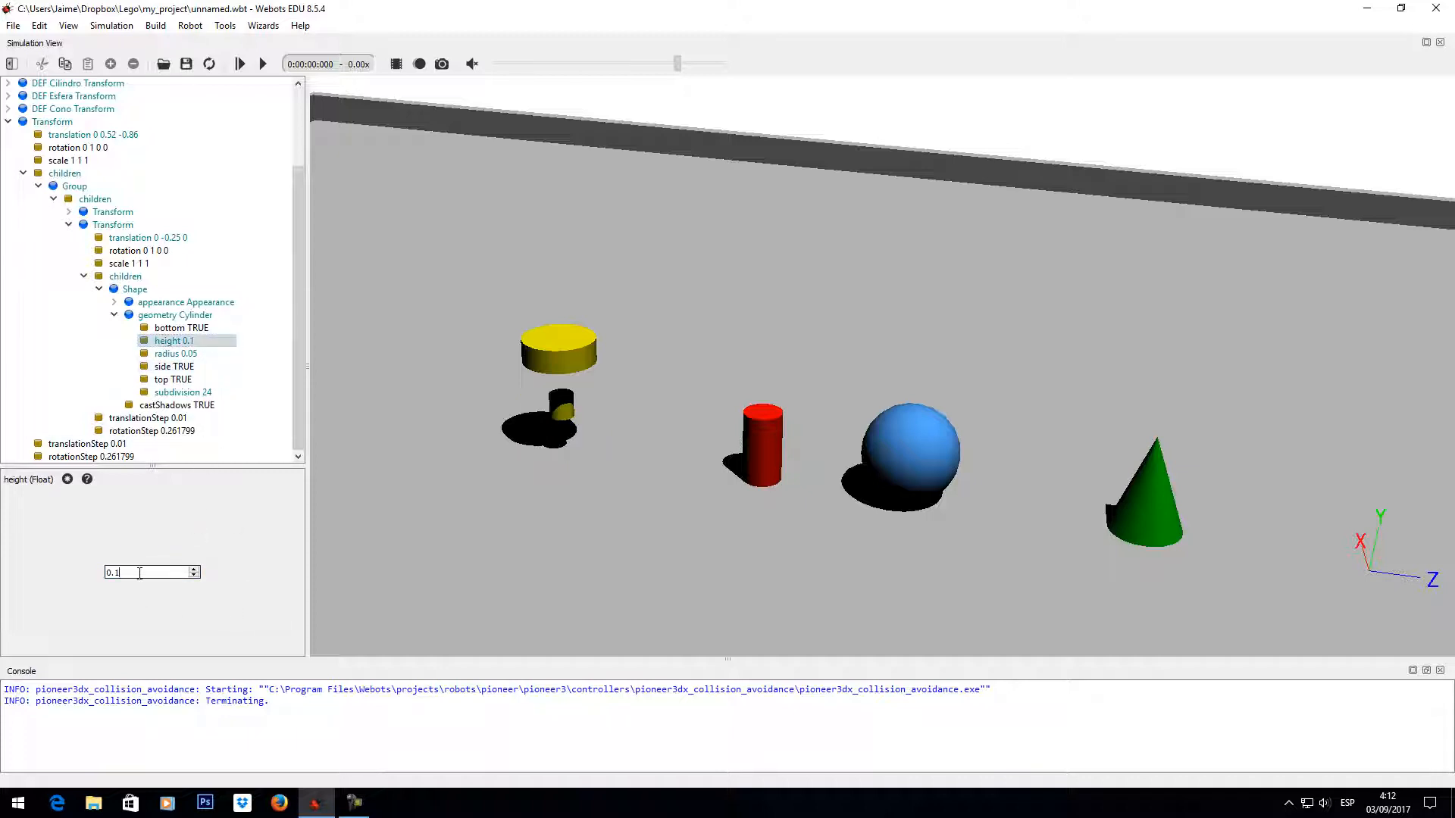
{"action": "type", "text": "4"}
{"action": "key", "text": "Return"}
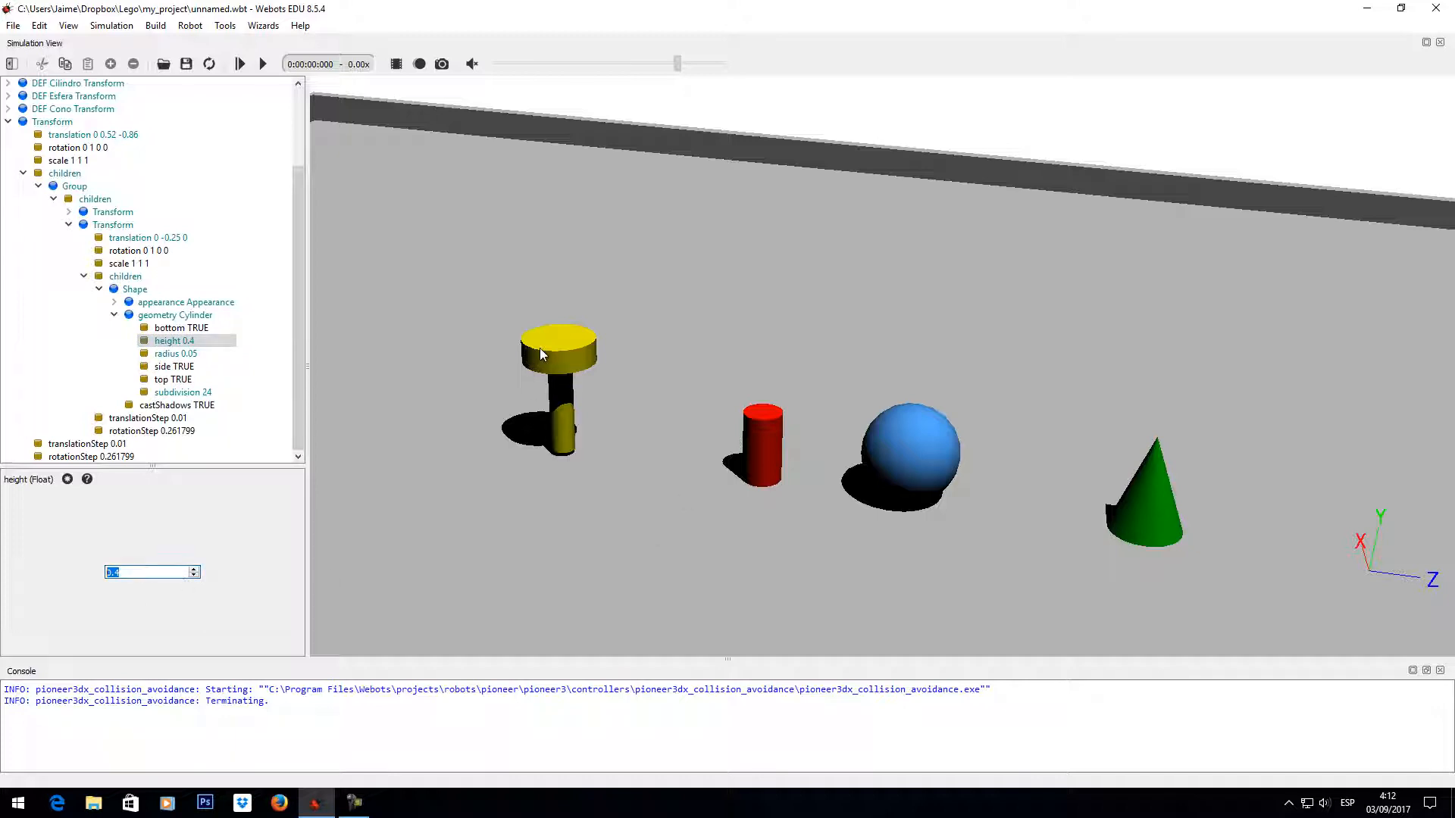
{"action": "left_click", "coordinate": [539, 348]}
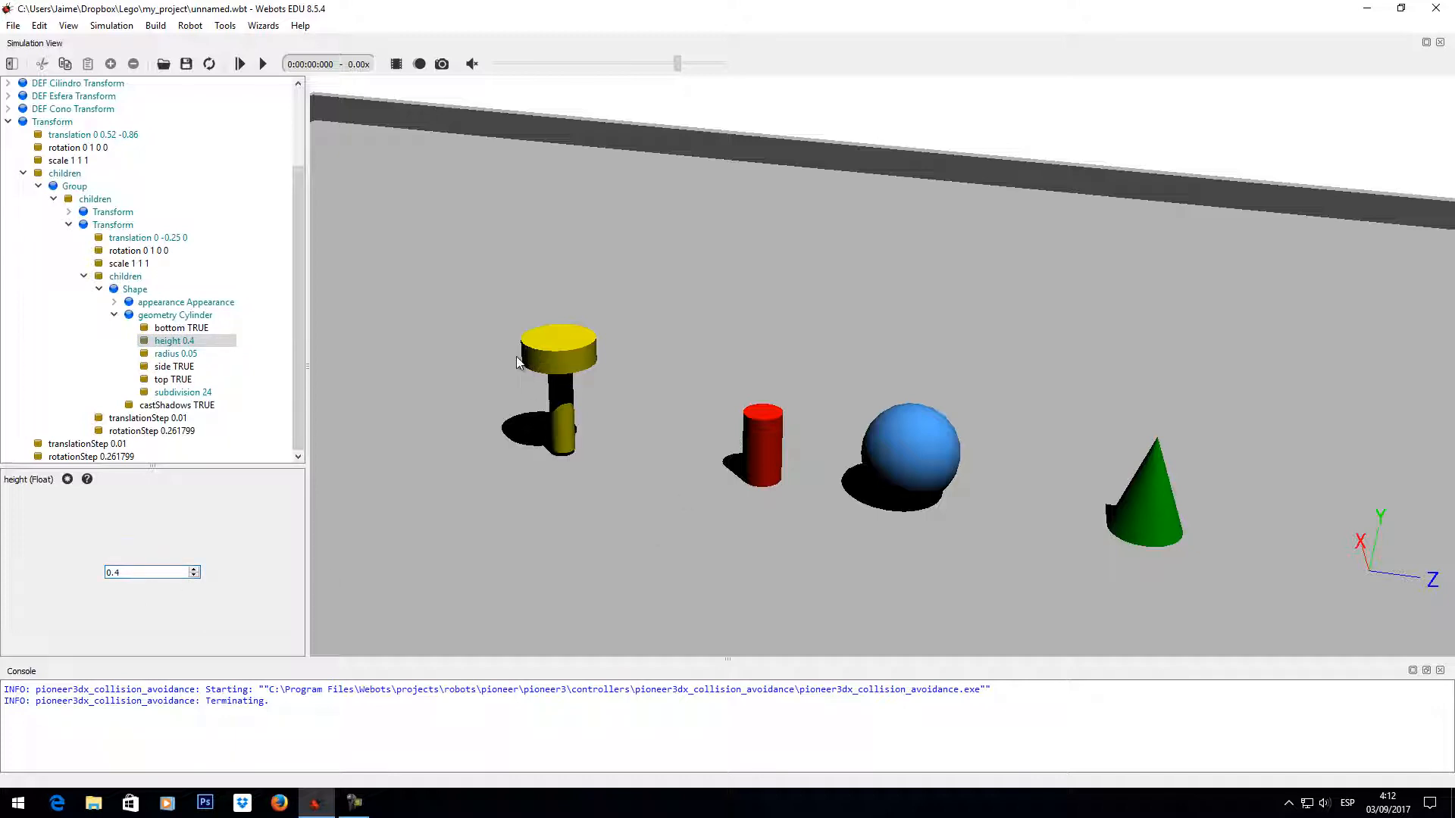
{"action": "left_click", "coordinate": [99, 288]}
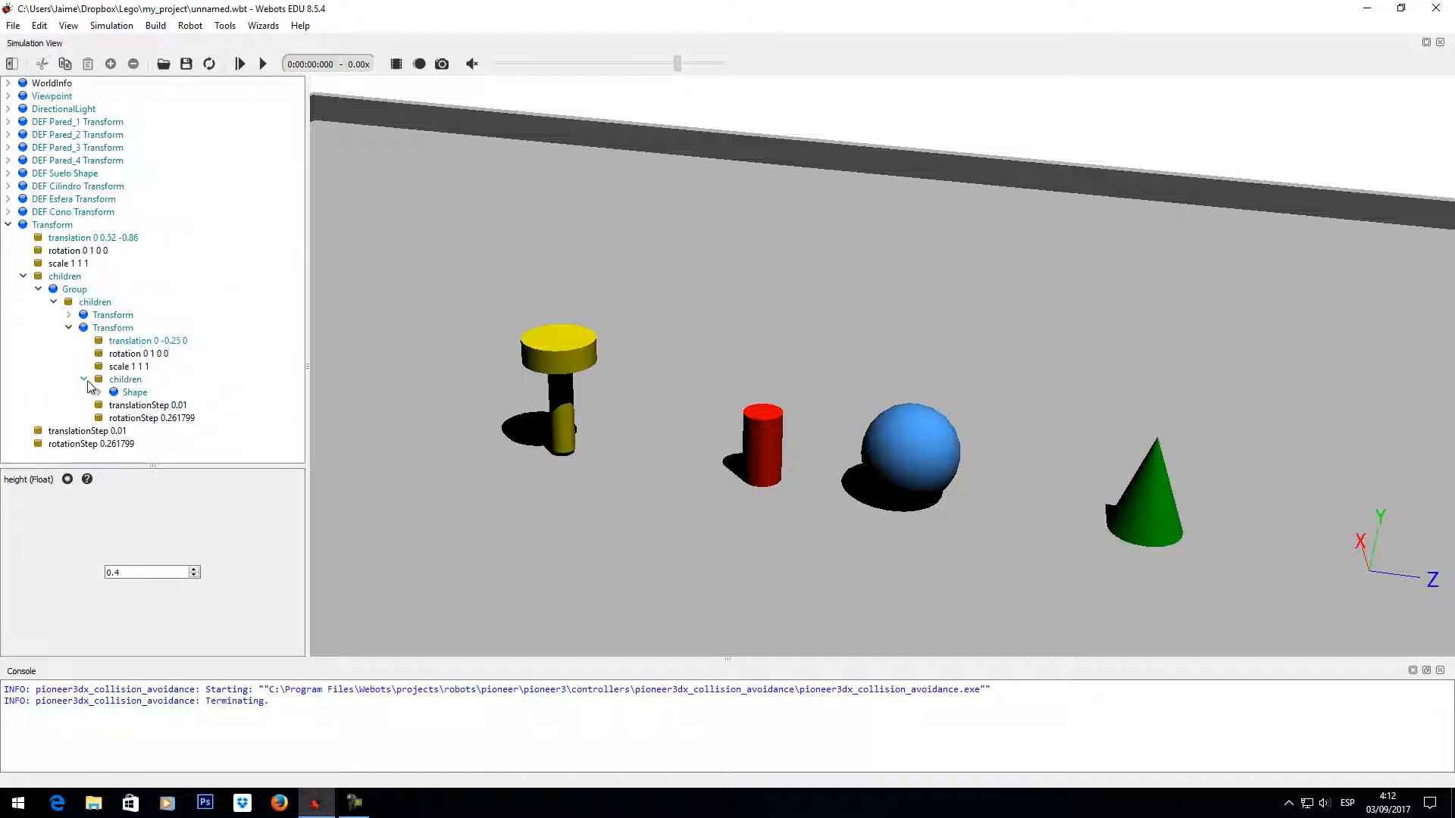
Collapse the outer Transform that holds the yellow cylinders and give it the DEF name ObjetoComp.
{"action": "left_click", "coordinate": [69, 328]}
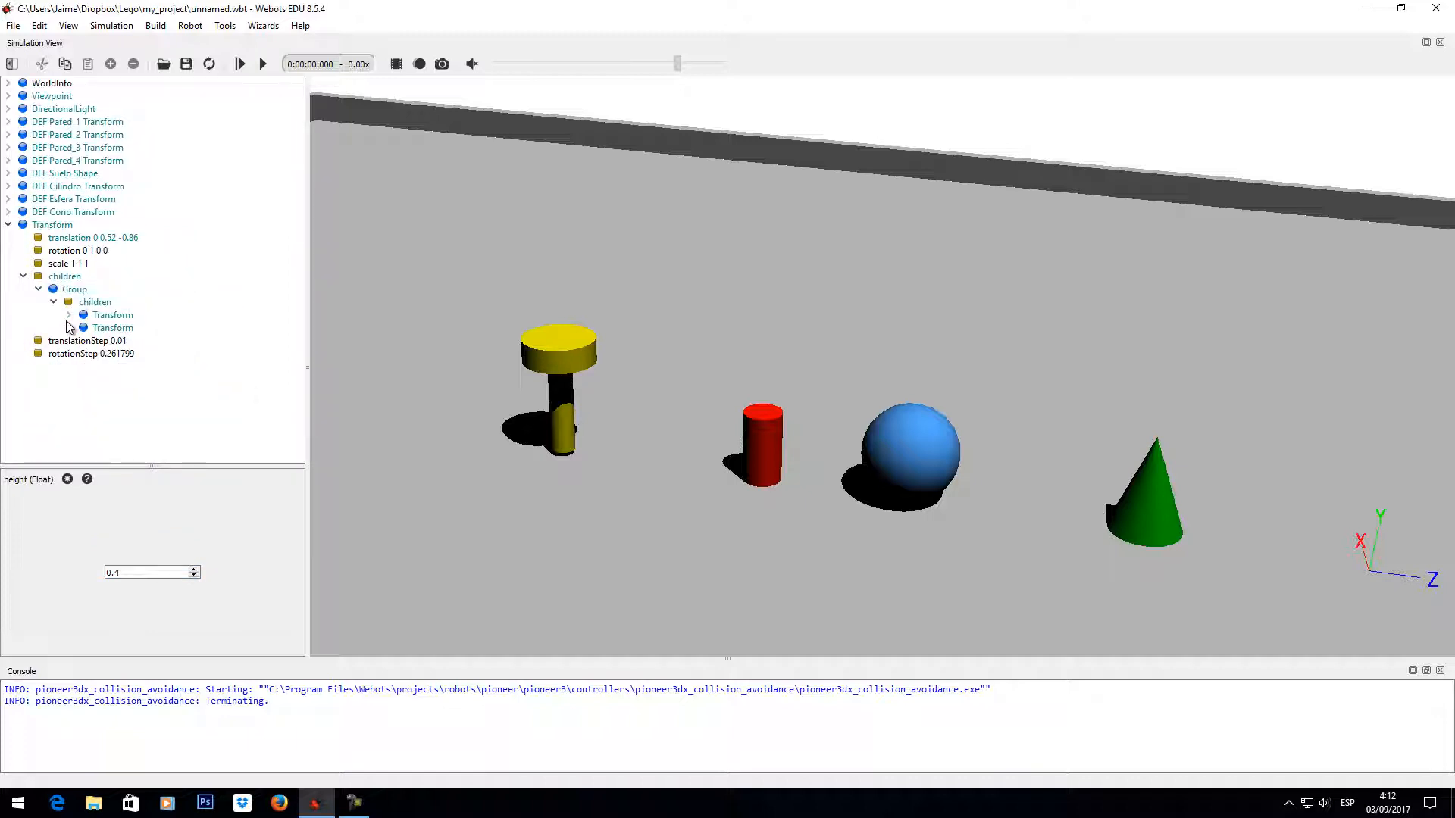
{"action": "left_click", "coordinate": [69, 315]}
{"action": "mouse_move", "coordinate": [561, 359]}
{"action": "left_mouse_down"}
{"action": "mouse_move", "coordinate": [558, 326]}
{"action": "mouse_move", "coordinate": [534, 352]}
{"action": "mouse_move", "coordinate": [568, 353]}
{"action": "left_mouse_up"}
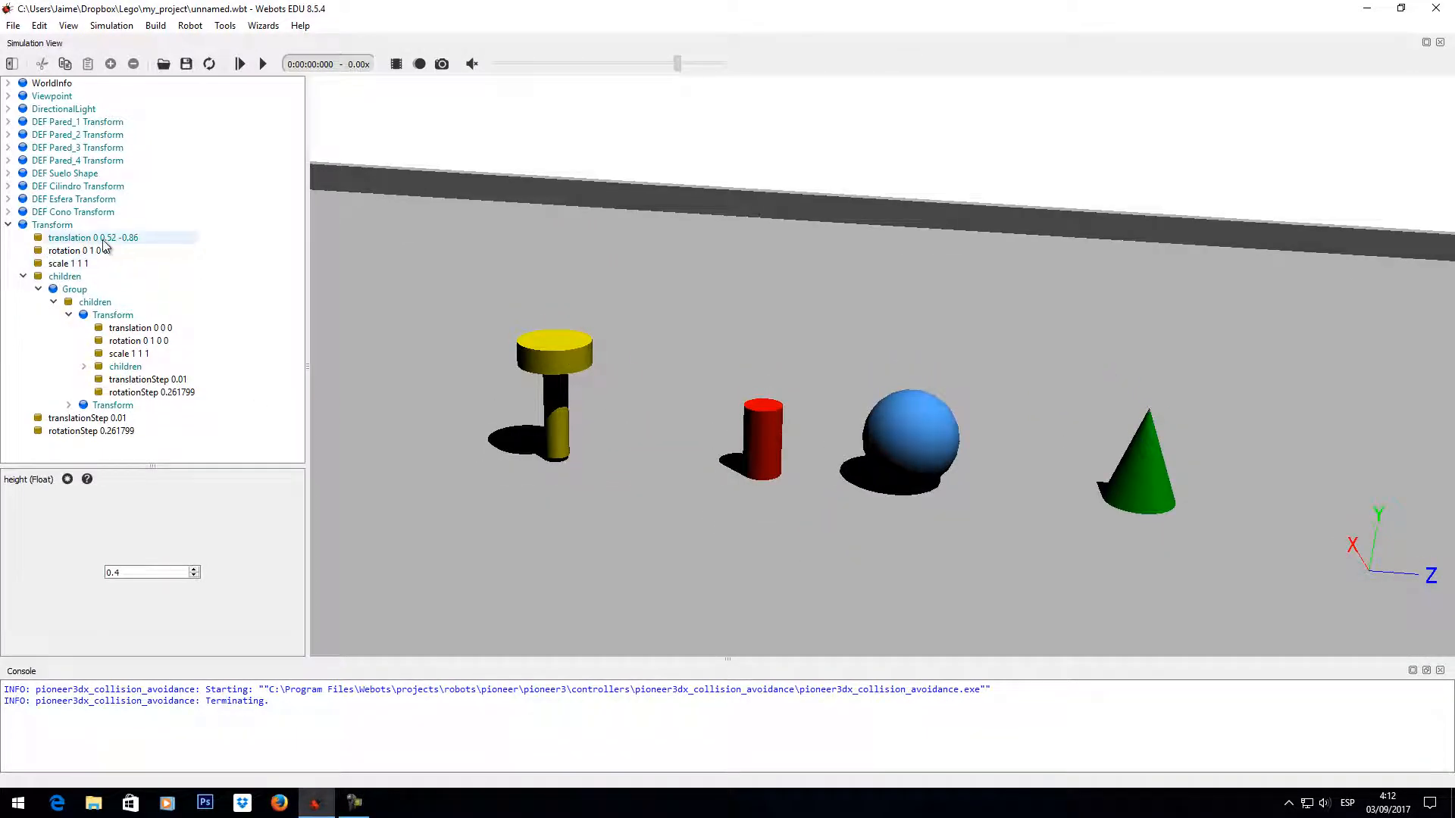
{"action": "left_click", "coordinate": [24, 277]}
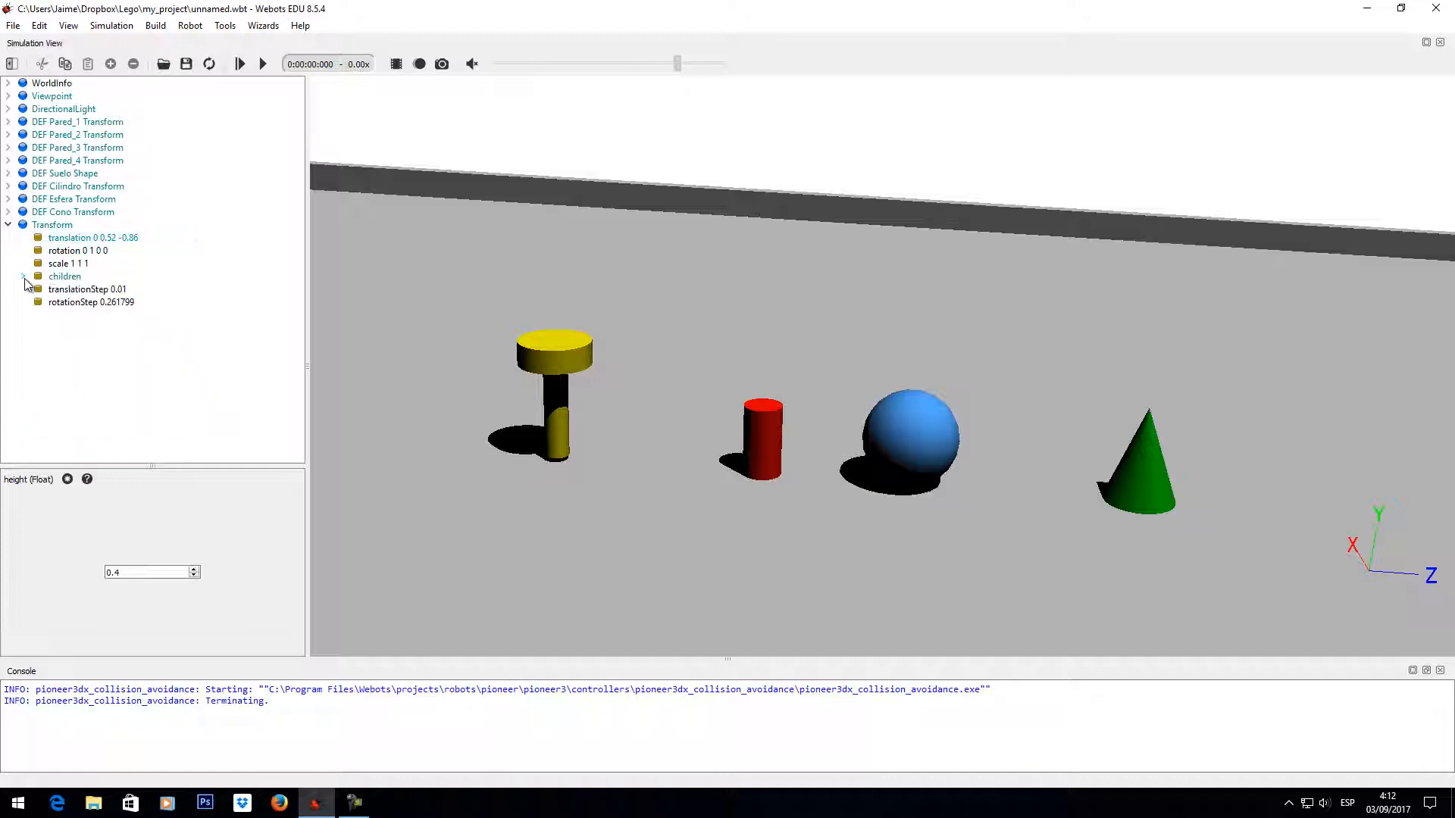
{"action": "left_click", "coordinate": [9, 225]}
{"action": "left_click", "coordinate": [53, 228]}
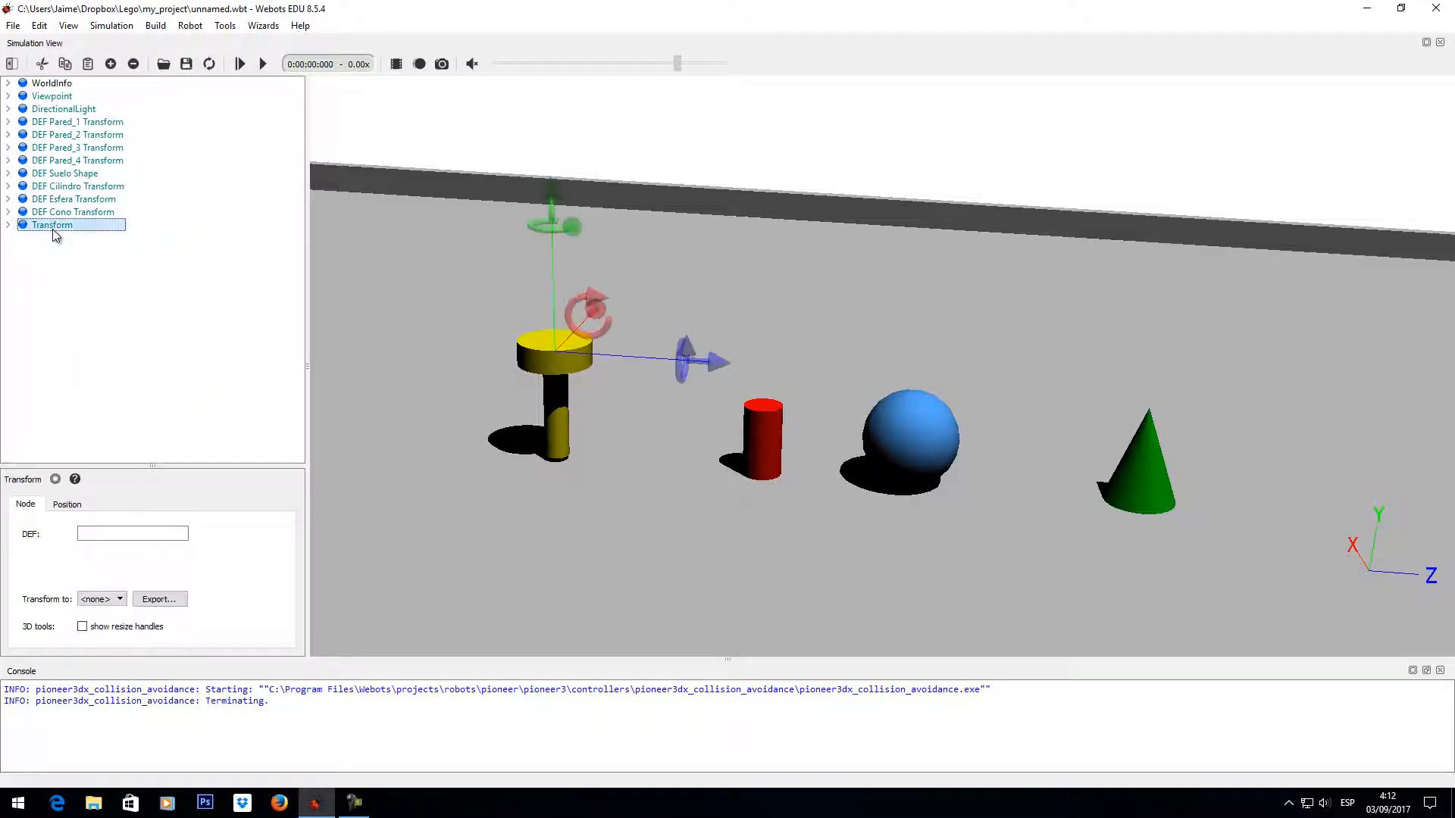
{"action": "left_click", "coordinate": [132, 533]}
{"action": "type", "text": "O"}
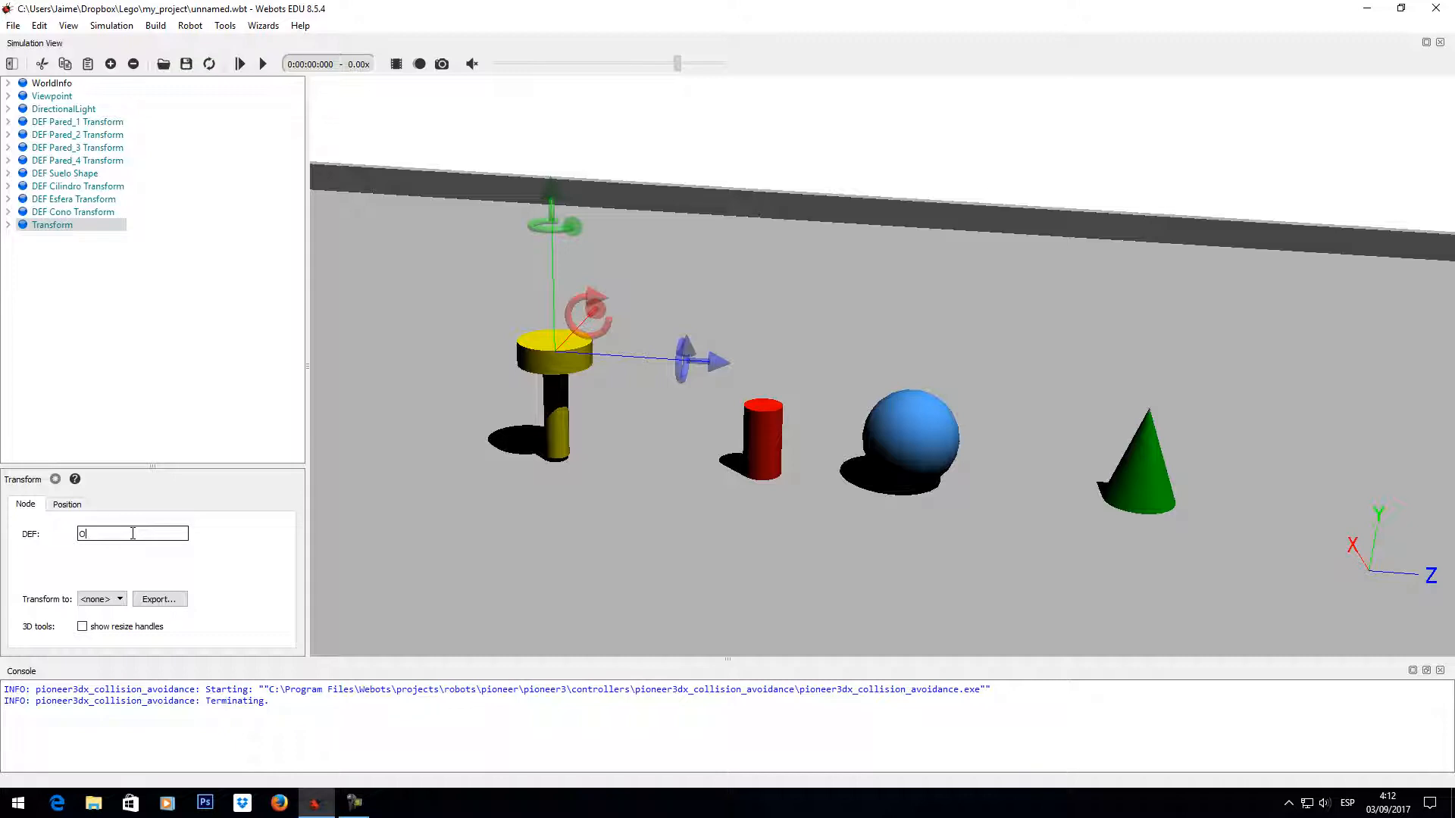
{"action": "type", "text": "bjetoComp"}
{"action": "key", "text": "Return"}
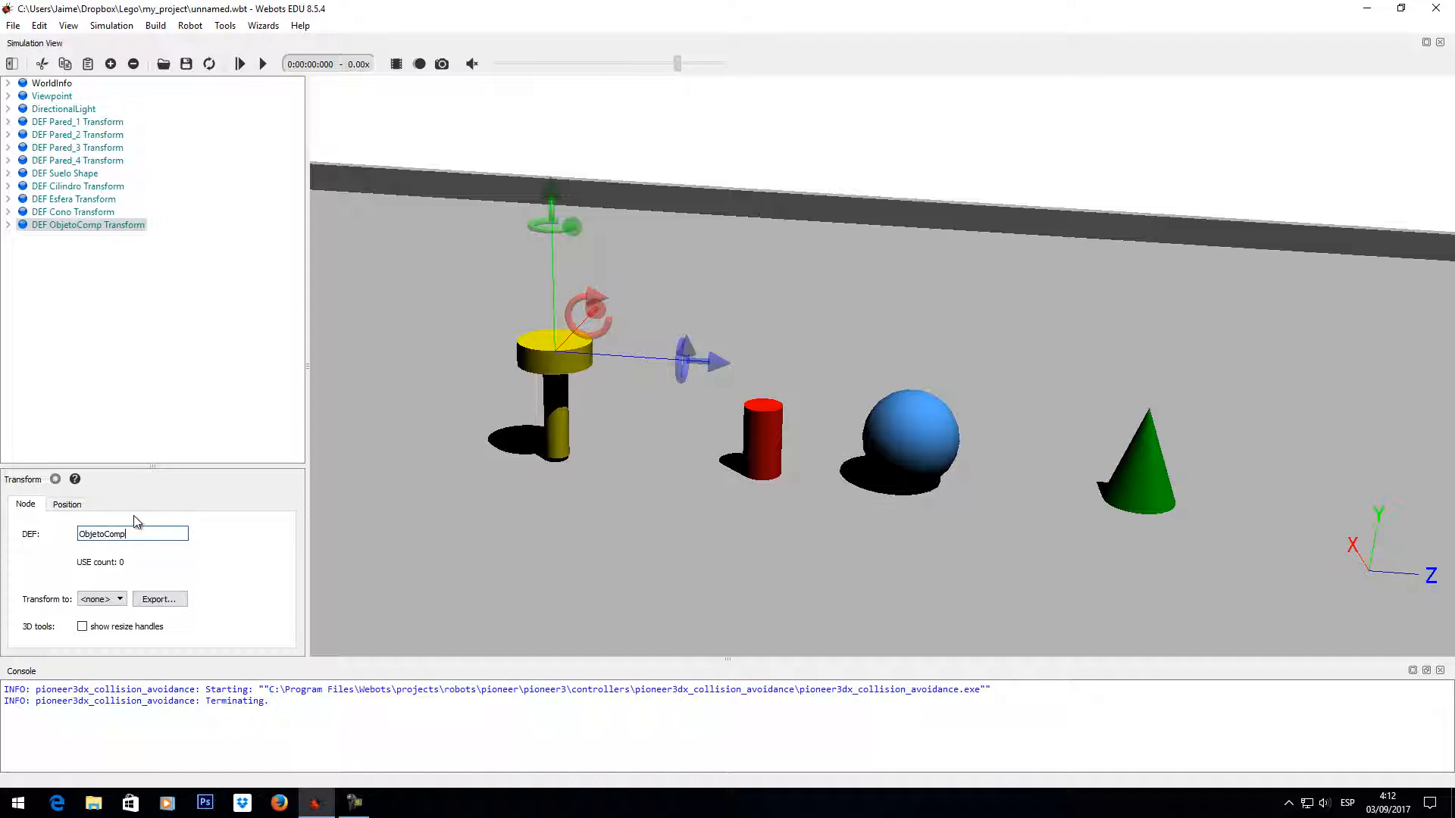
Rotate the ObjetoComp Transform to 0 0 1 4.71239 so it lies sideways and lower it to y about 0.23 m.
{"action": "left_click", "coordinate": [9, 225]}
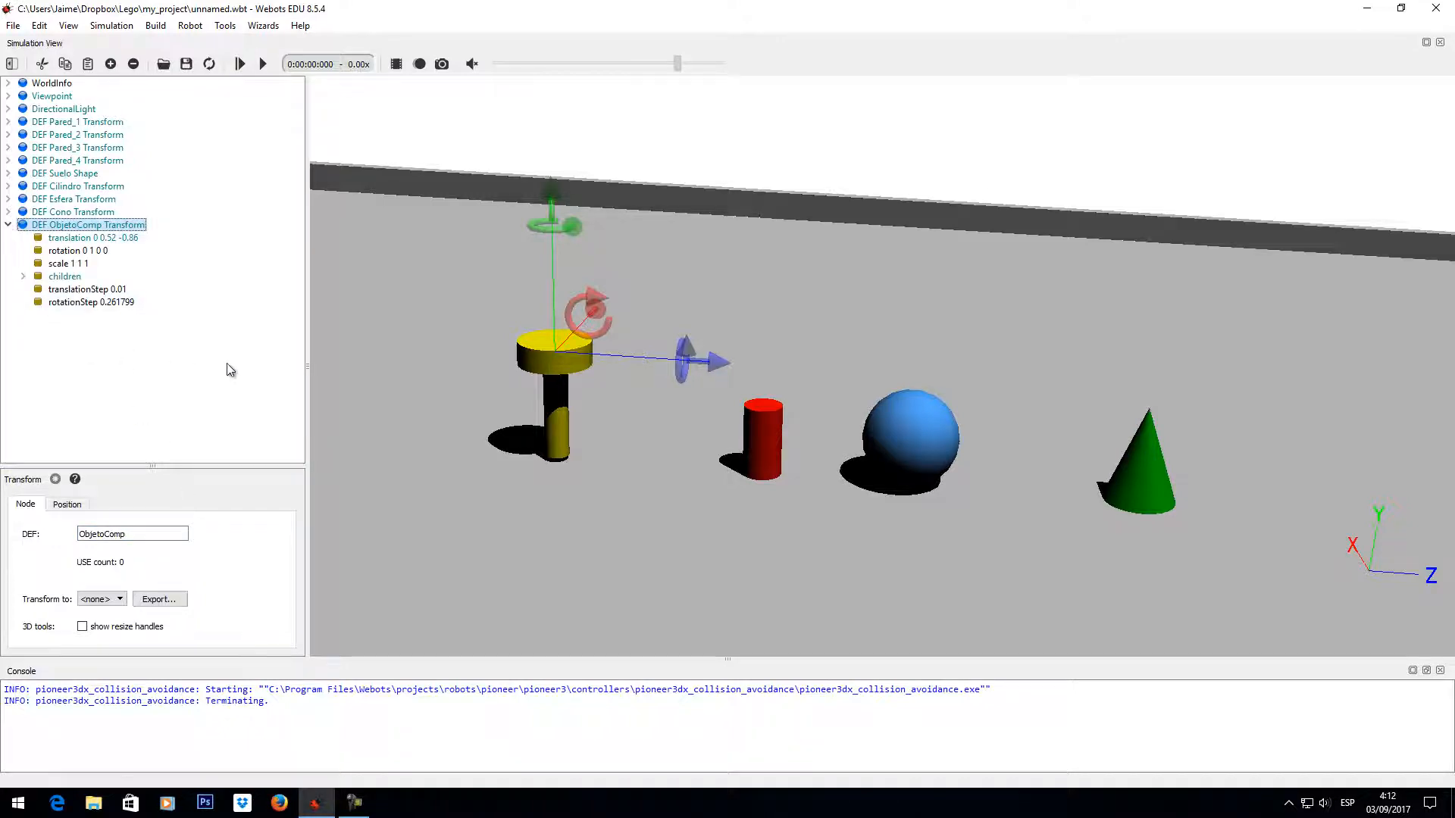
{"action": "left_click", "coordinate": [87, 250]}
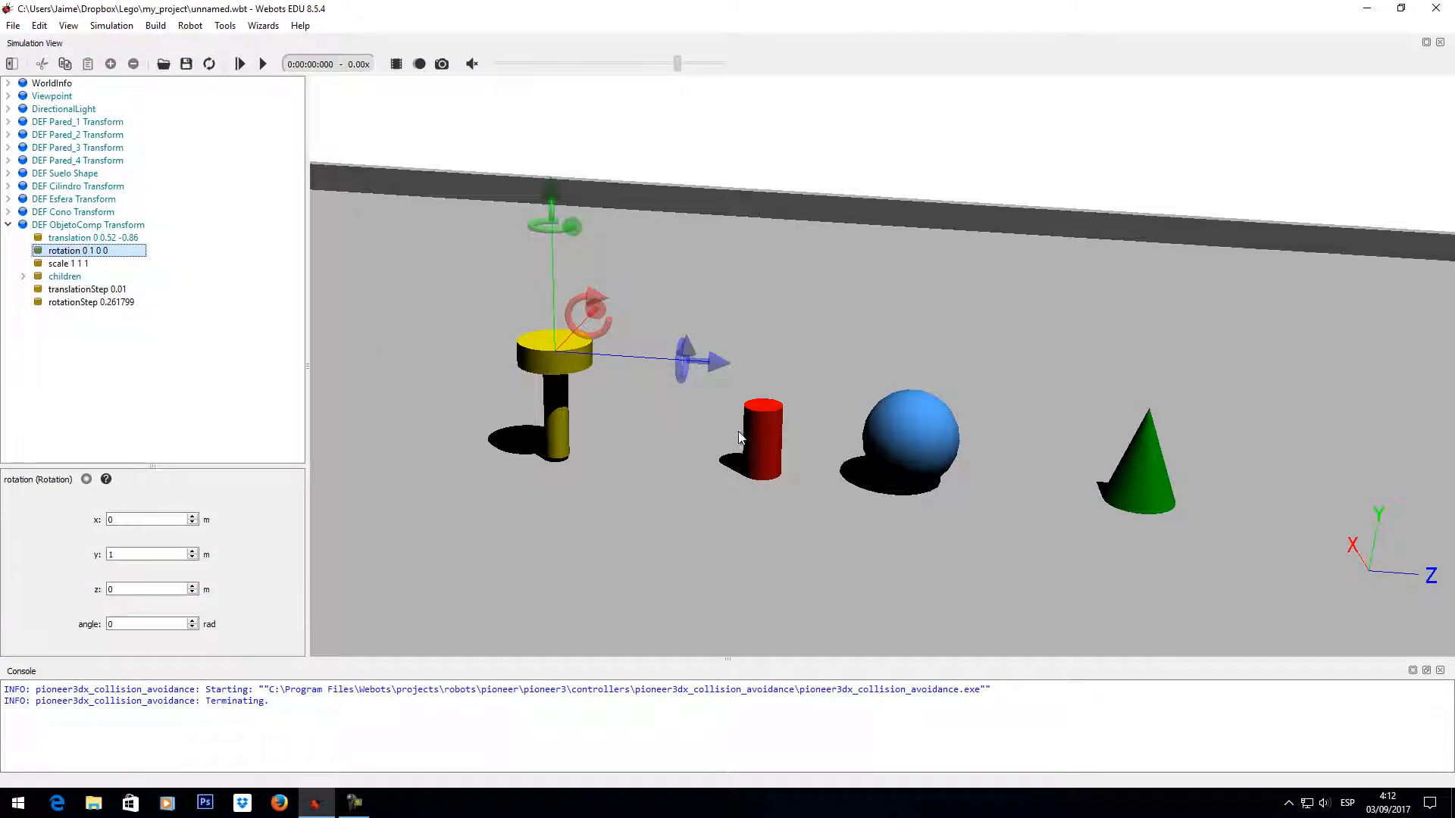
{"action": "left_click_drag", "start_coordinate": [653, 398], "coordinate": [595, 403]}
{"action": "left_click_drag", "start_coordinate": [551, 475], "coordinate": [578, 452]}
{"action": "left_click_drag", "start_coordinate": [508, 516], "coordinate": [641, 484]}
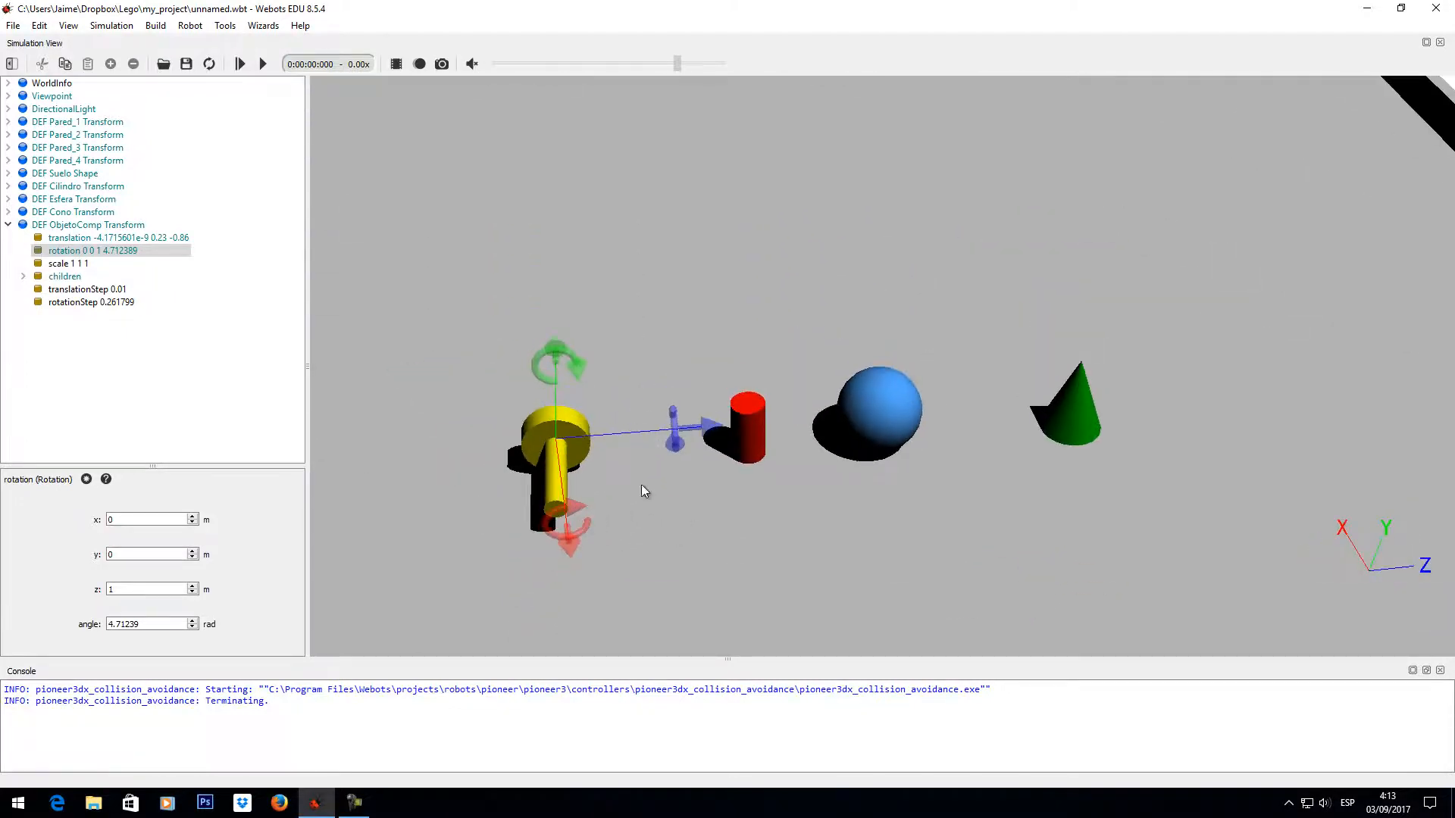
Examine how ObjetoComp is structured, from the Group down to its two child Transforms, and collapse its tree.
{"action": "left_click", "coordinate": [59, 252]}
{"action": "left_click_drag", "start_coordinate": [553, 463], "coordinate": [629, 455]}
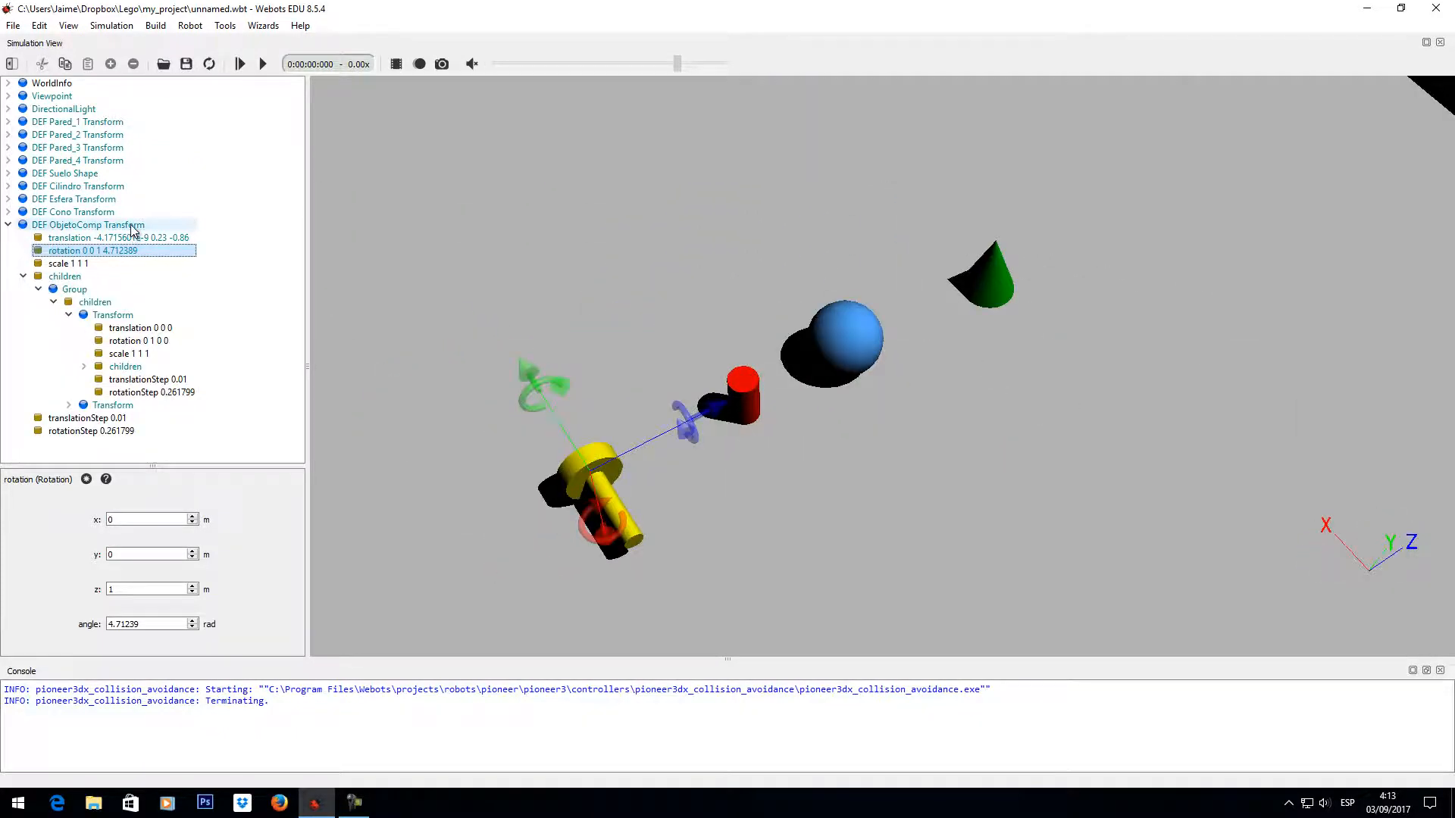
{"action": "left_click", "coordinate": [133, 225]}
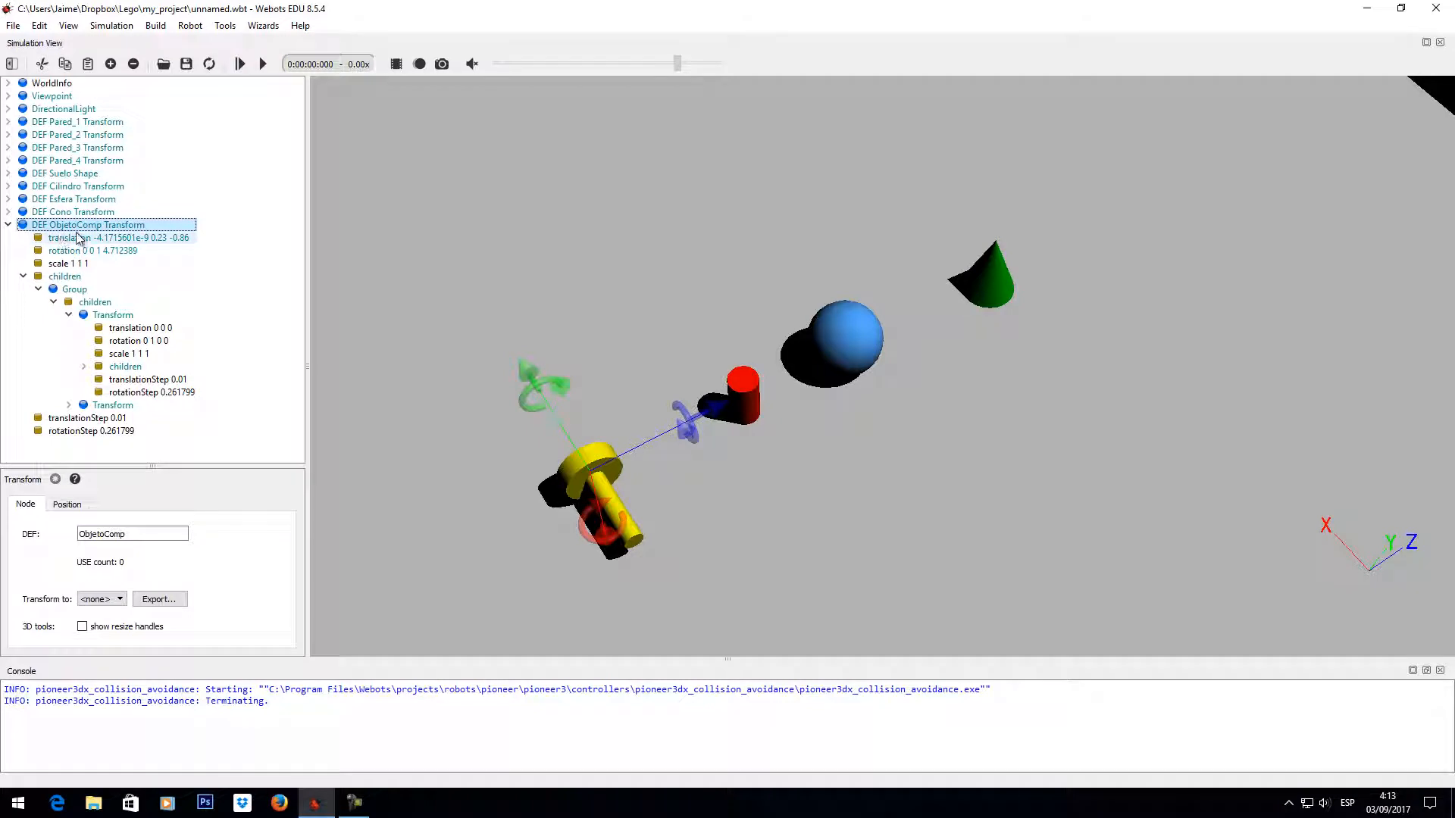
{"action": "left_click", "coordinate": [74, 290]}
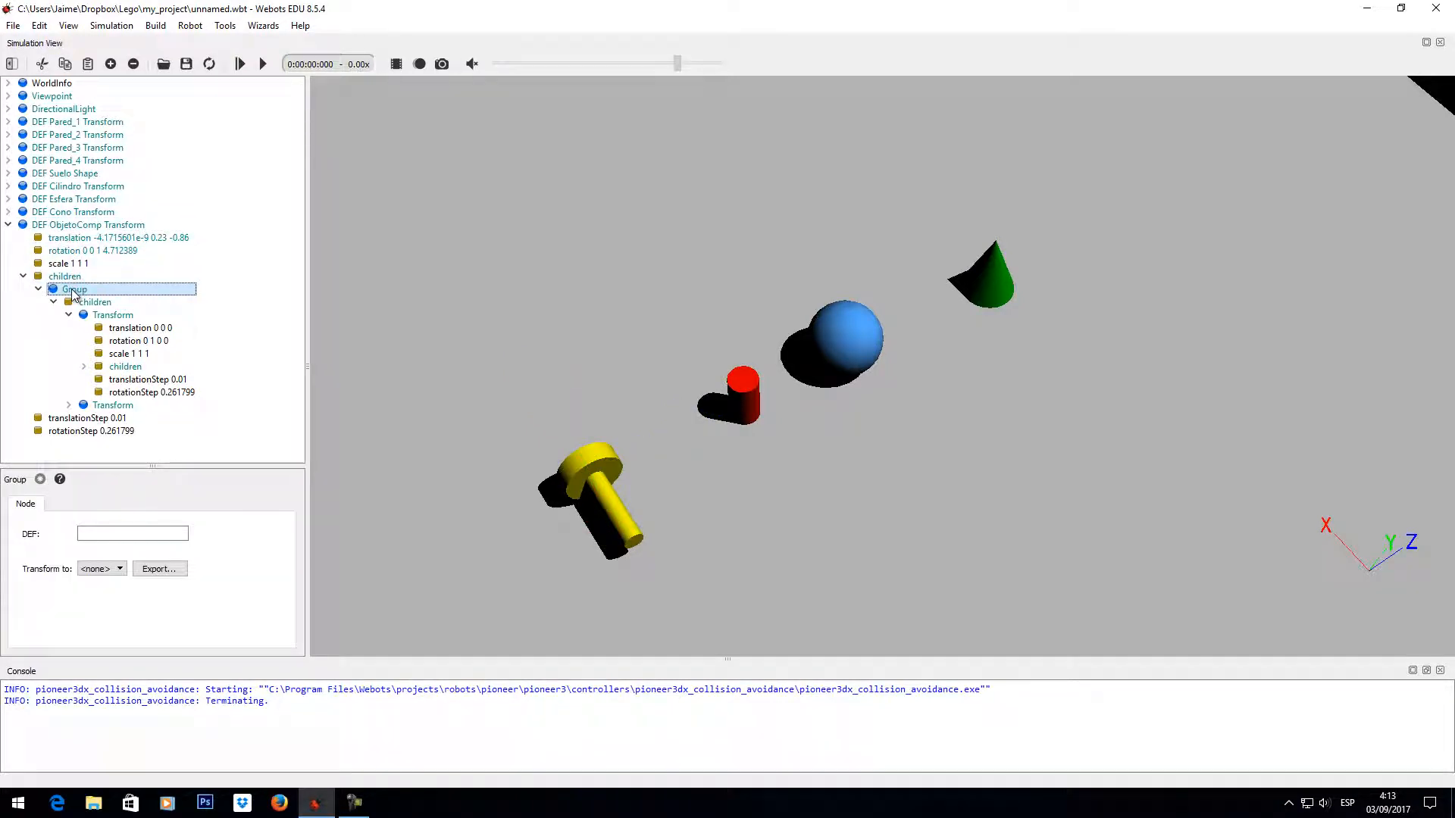
{"action": "left_click", "coordinate": [106, 316]}
{"action": "left_click", "coordinate": [69, 404]}
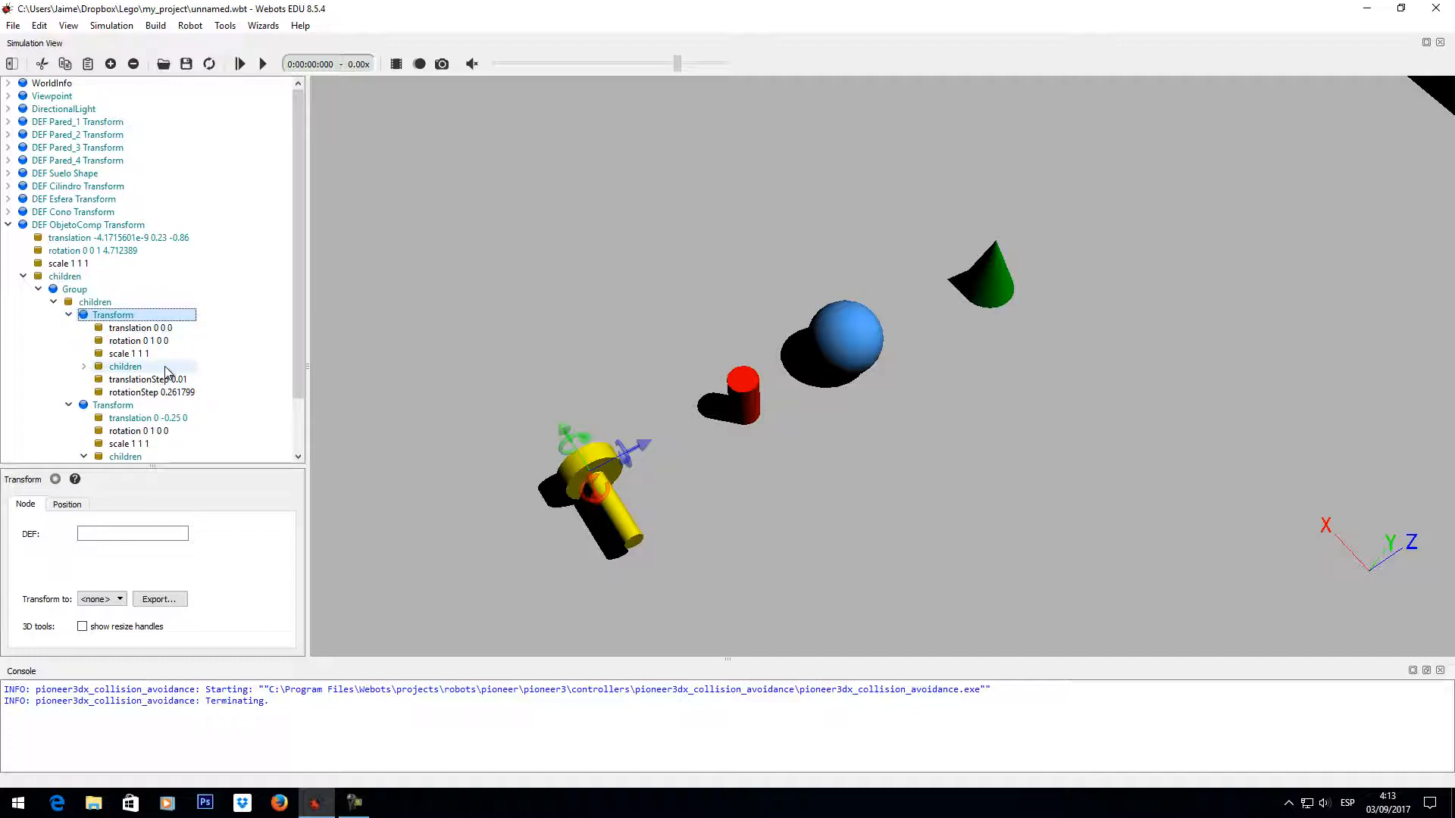
{"action": "left_click", "coordinate": [69, 315]}
{"action": "left_click", "coordinate": [24, 277]}
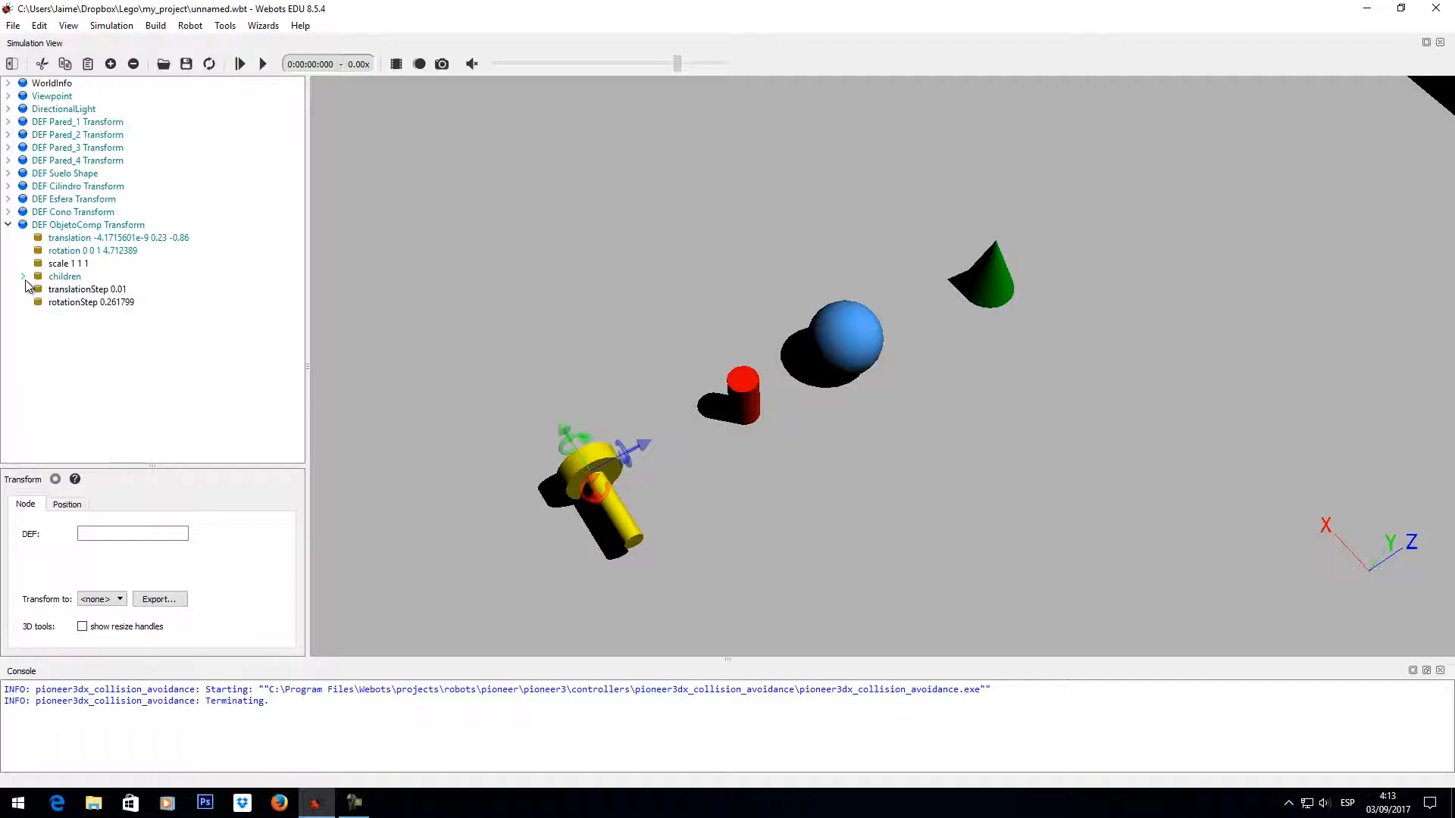
{"action": "left_click", "coordinate": [8, 225]}
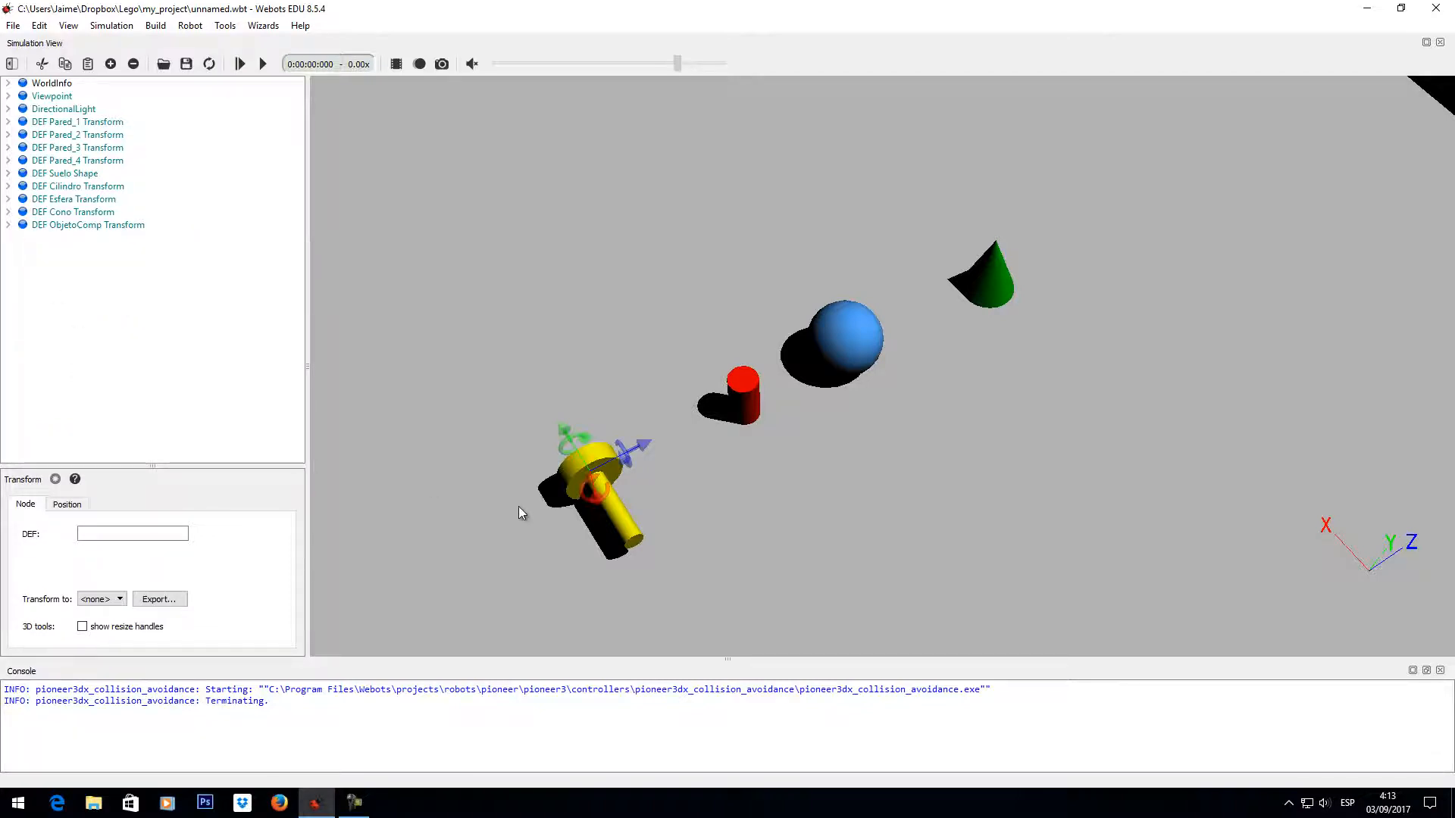
{"action": "left_click_drag", "start_coordinate": [562, 544], "coordinate": [530, 501]}
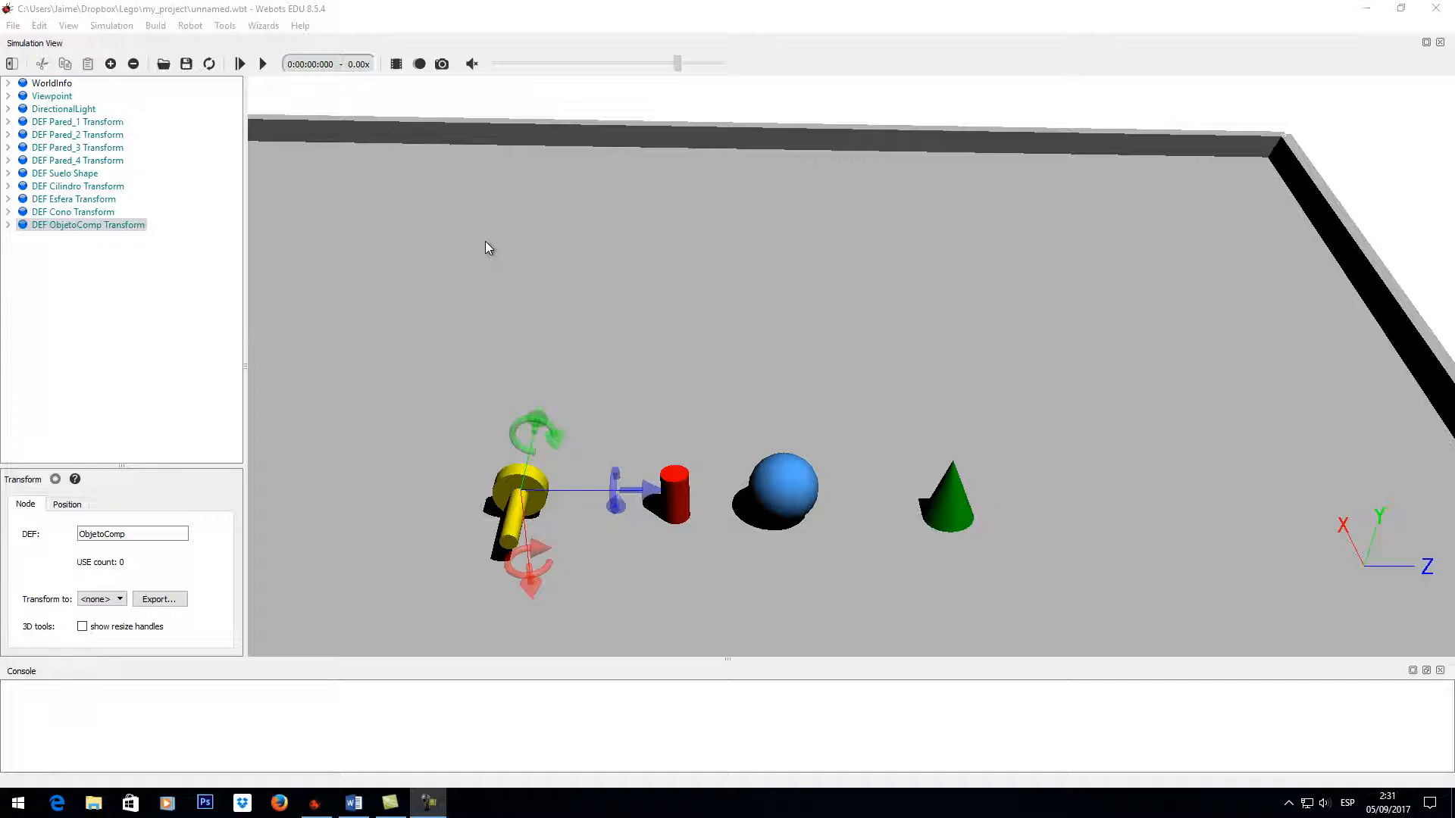
{"action": "left_click_drag", "start_coordinate": [523, 491], "coordinate": [477, 482]}
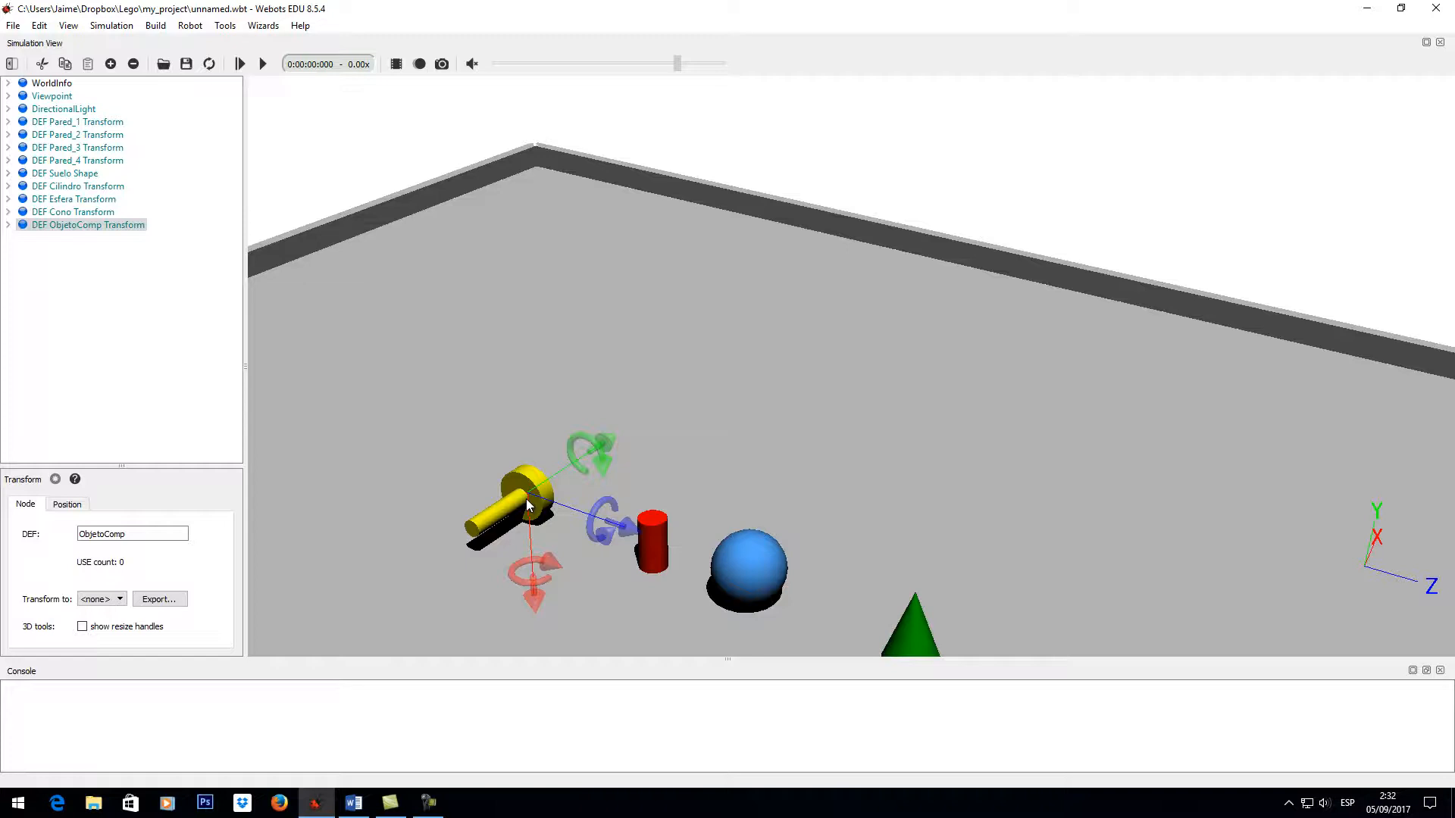
{"action": "left_click_drag", "start_coordinate": [528, 506], "coordinate": [571, 503]}
{"action": "mouse_move", "coordinate": [597, 396]}
{"action": "left_mouse_down"}
{"action": "mouse_move", "coordinate": [630, 385]}
{"action": "mouse_move", "coordinate": [617, 396]}
{"action": "left_mouse_up"}
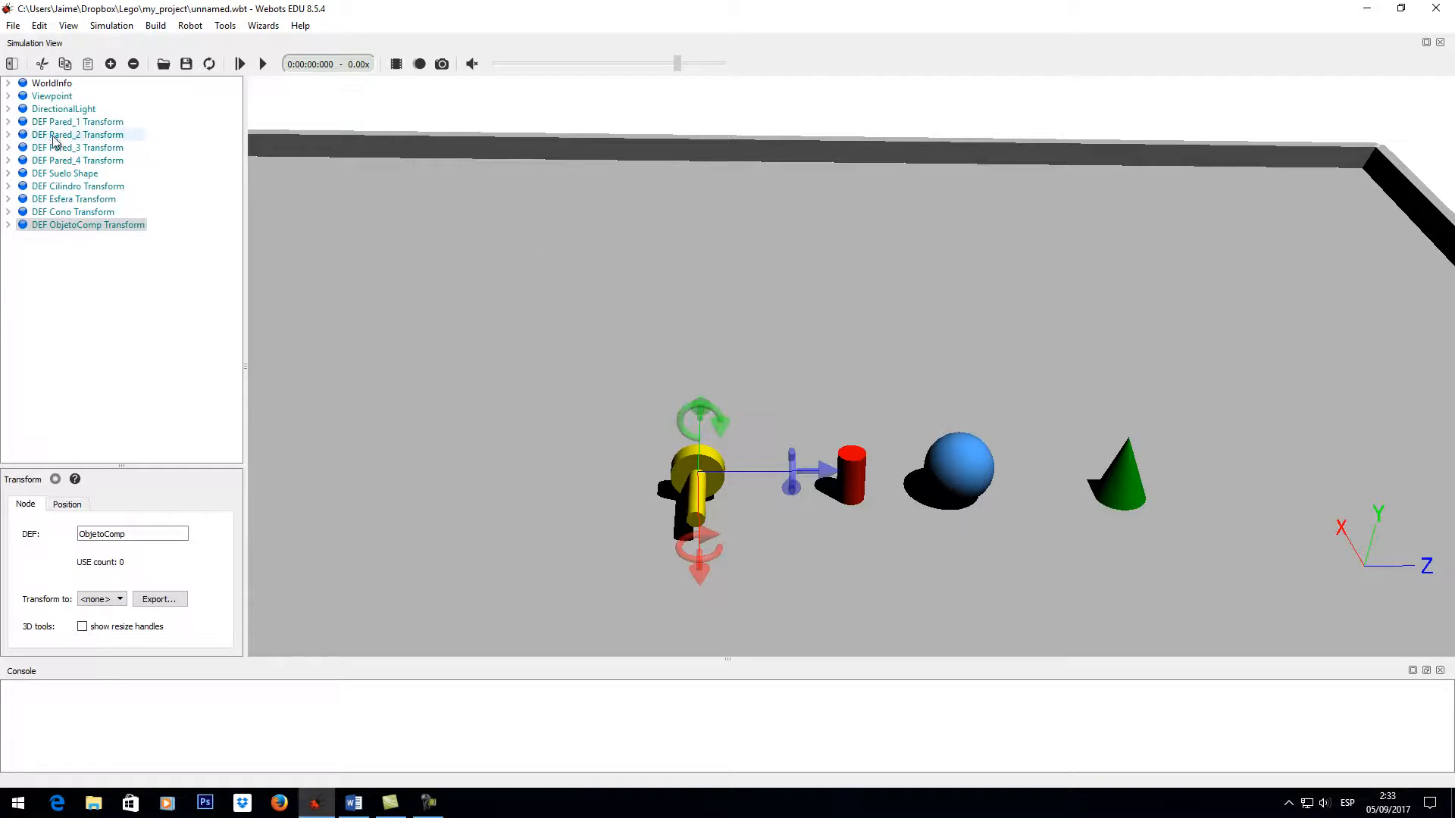
Add a Pioneer3dx robot to the world from the Webots PROTO robots under pioneer3.
{"action": "left_click", "coordinate": [111, 65]}
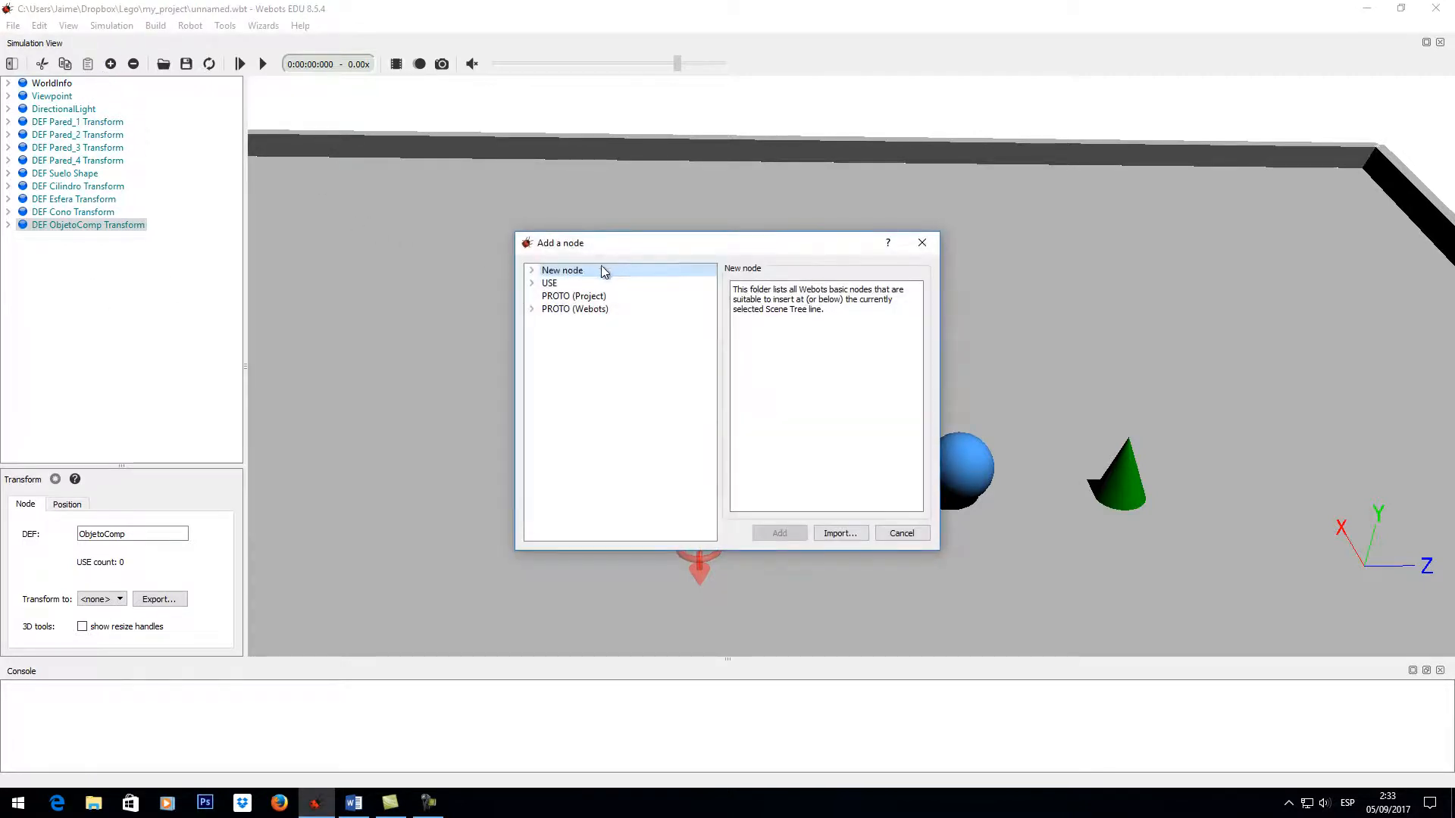
{"action": "left_click", "coordinate": [532, 271]}
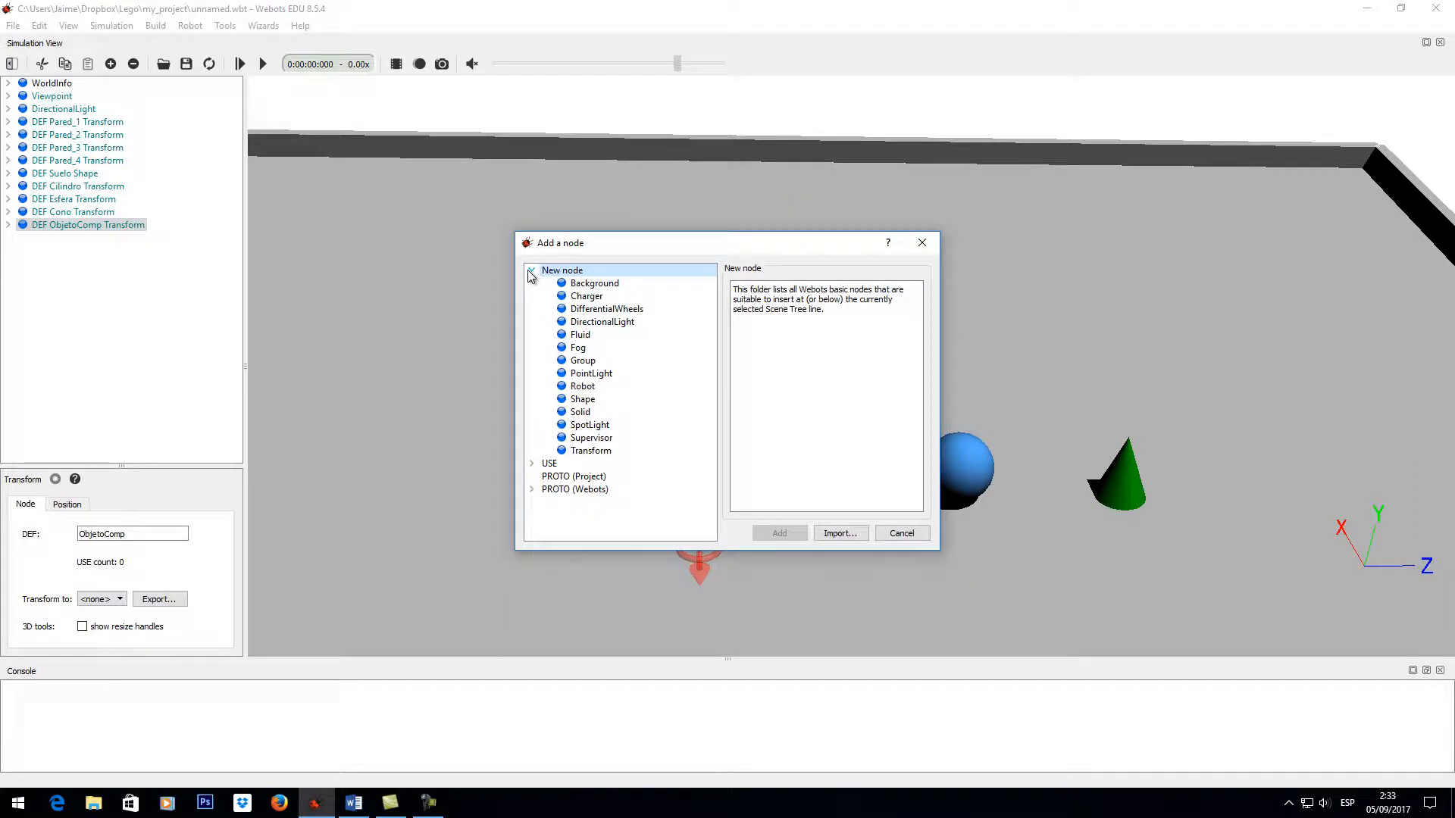
{"action": "left_click", "coordinate": [532, 271]}
{"action": "left_click", "coordinate": [532, 308]}
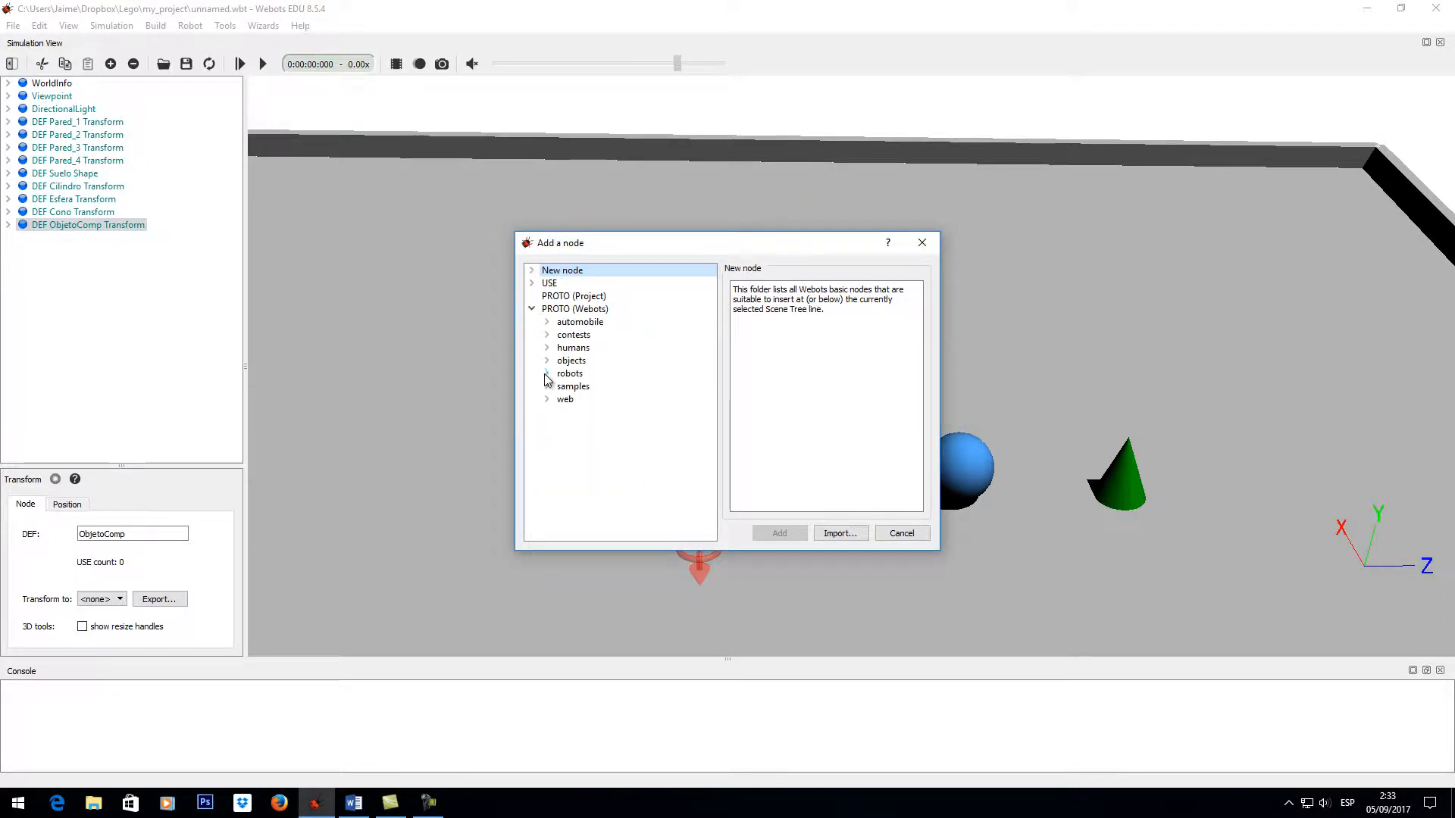
{"action": "left_click", "coordinate": [546, 373]}
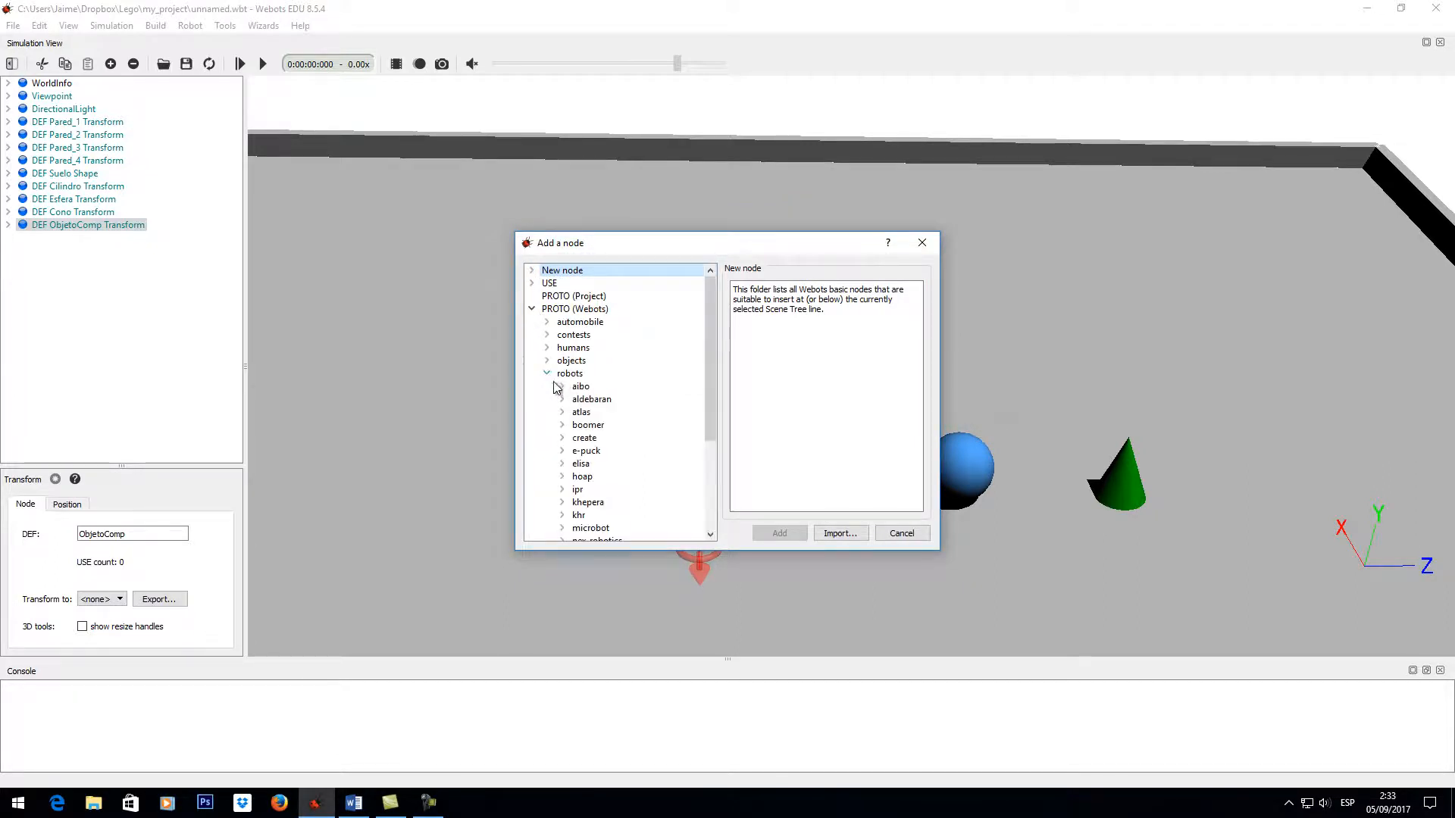
{"action": "scroll", "coordinate": [639, 453], "scroll_direction": "down", "scroll_amount": 3}
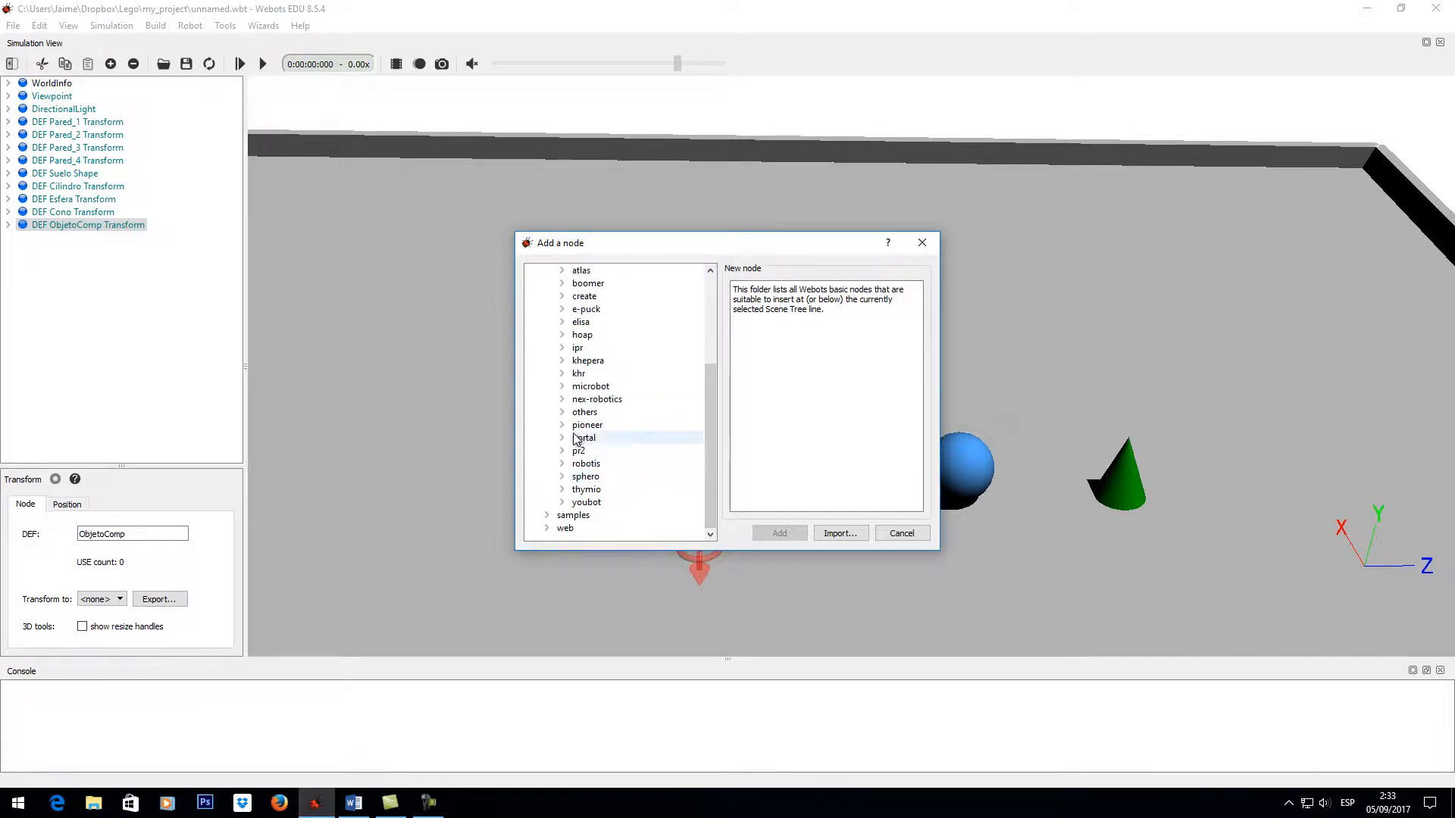
{"action": "left_click", "coordinate": [561, 425]}
{"action": "left_click", "coordinate": [577, 438]}
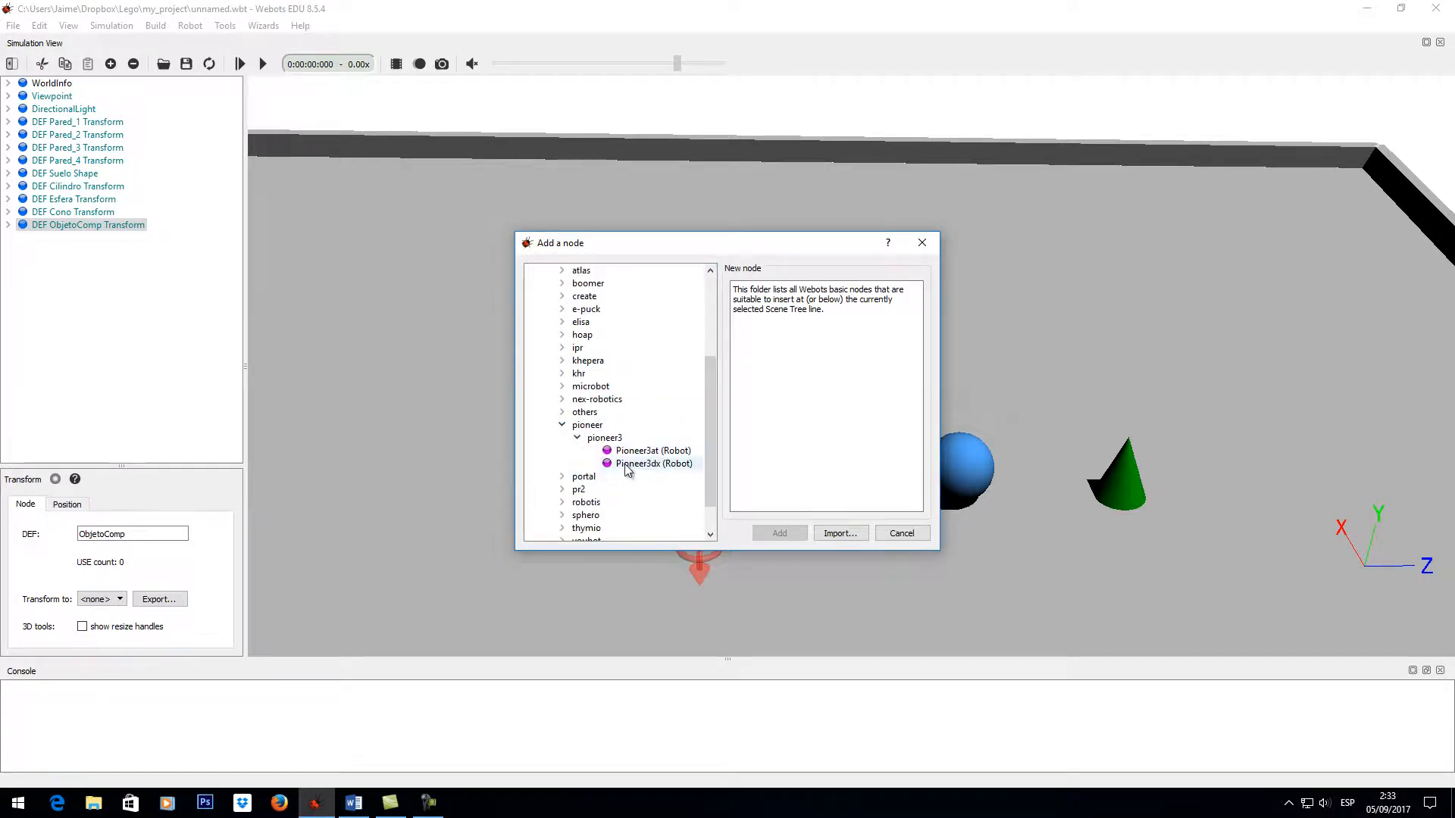
{"action": "left_click", "coordinate": [624, 464]}
{"action": "left_click", "coordinate": [780, 533]}
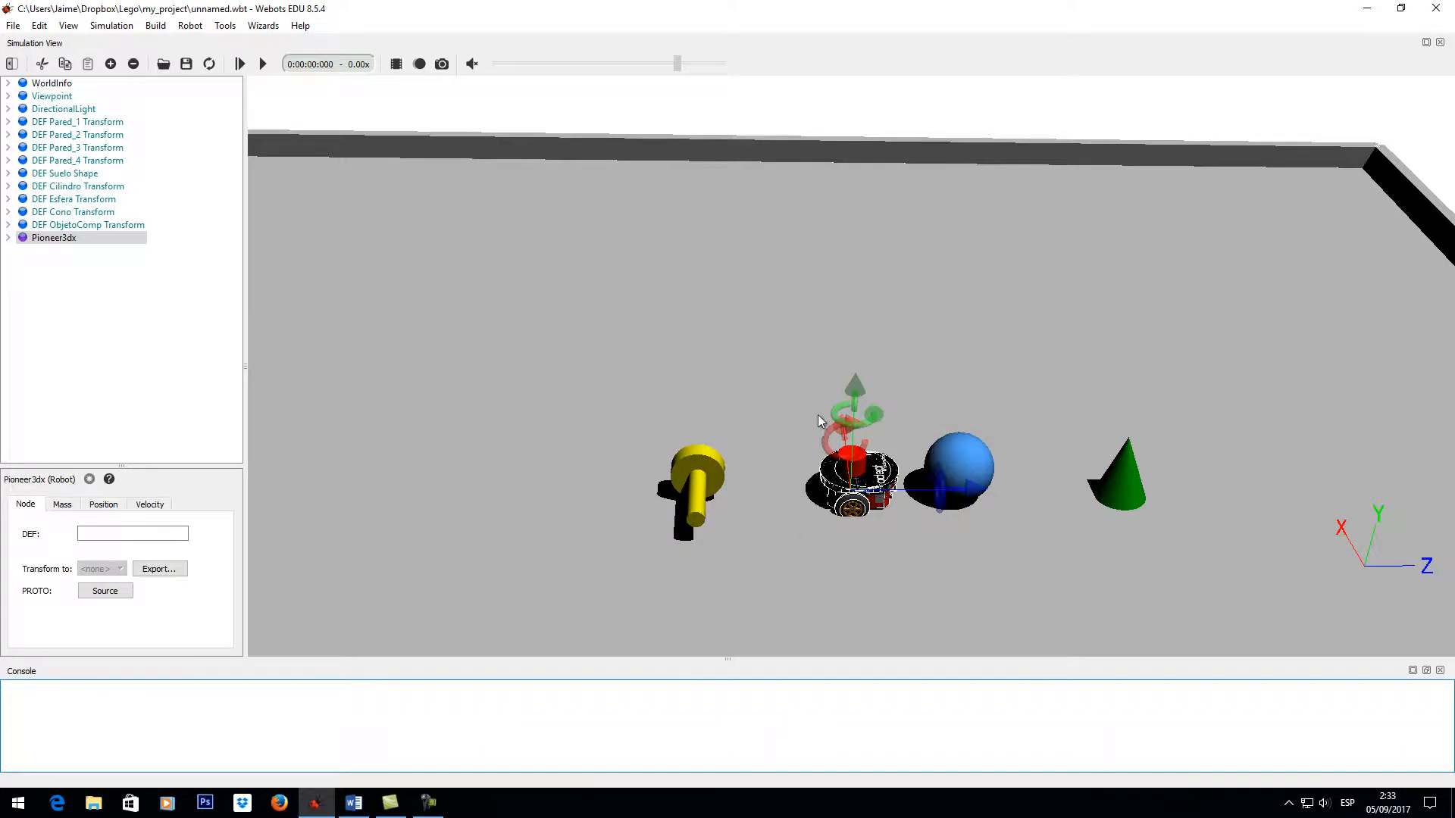
Lift the Pioneer3dx high above the floor on the far side of the yellow compound object and turn it about its vertical axis.
{"action": "left_click_drag", "start_coordinate": [854, 394], "coordinate": [847, 371]}
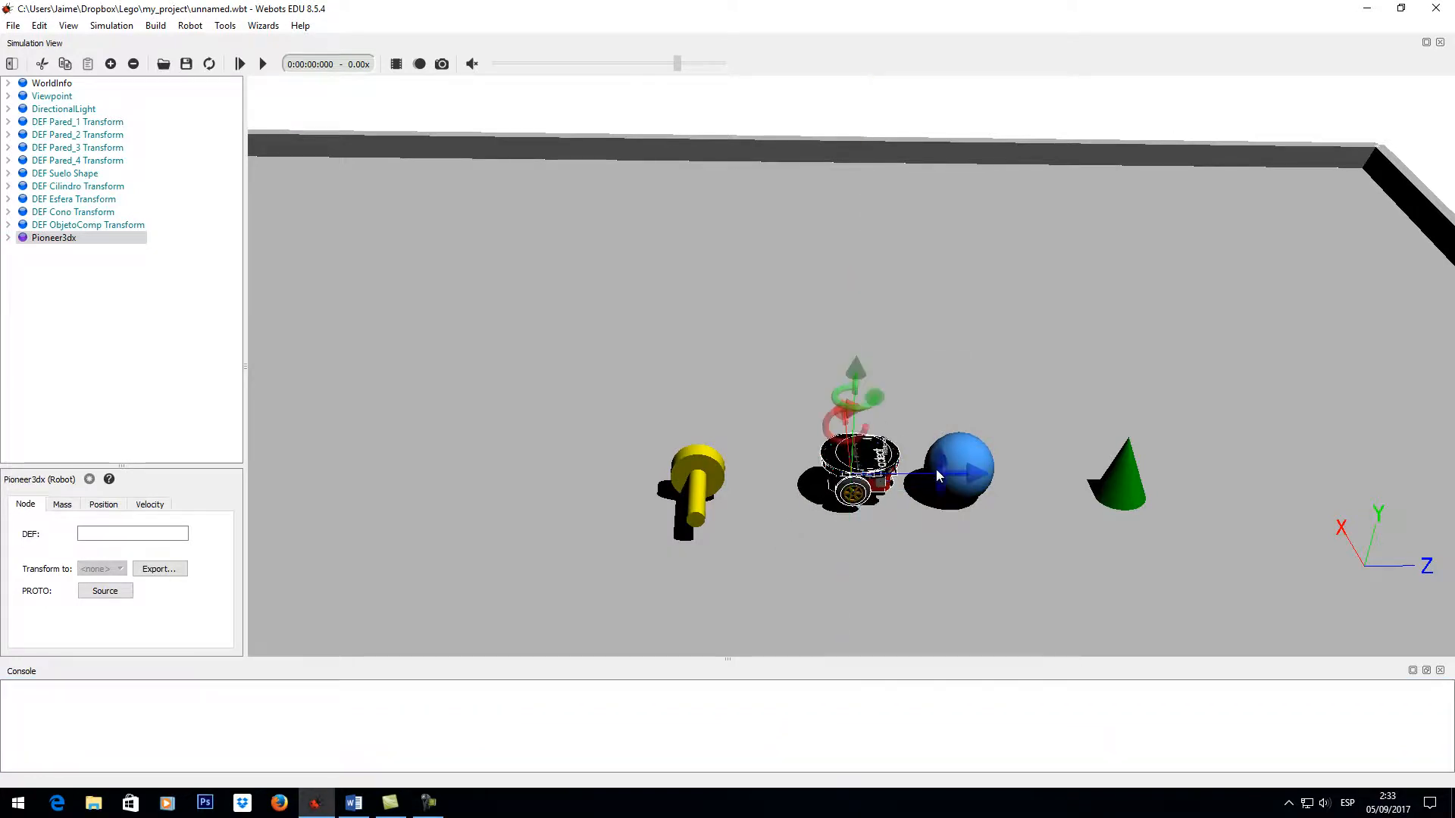
{"action": "left_click_drag", "start_coordinate": [935, 470], "coordinate": [656, 446]}
{"action": "left_click_drag", "start_coordinate": [539, 395], "coordinate": [559, 241]}
{"action": "middle_click_drag", "start_coordinate": [702, 312], "coordinate": [703, 475]}
{"action": "left_click_drag", "start_coordinate": [821, 512], "coordinate": [748, 352]}
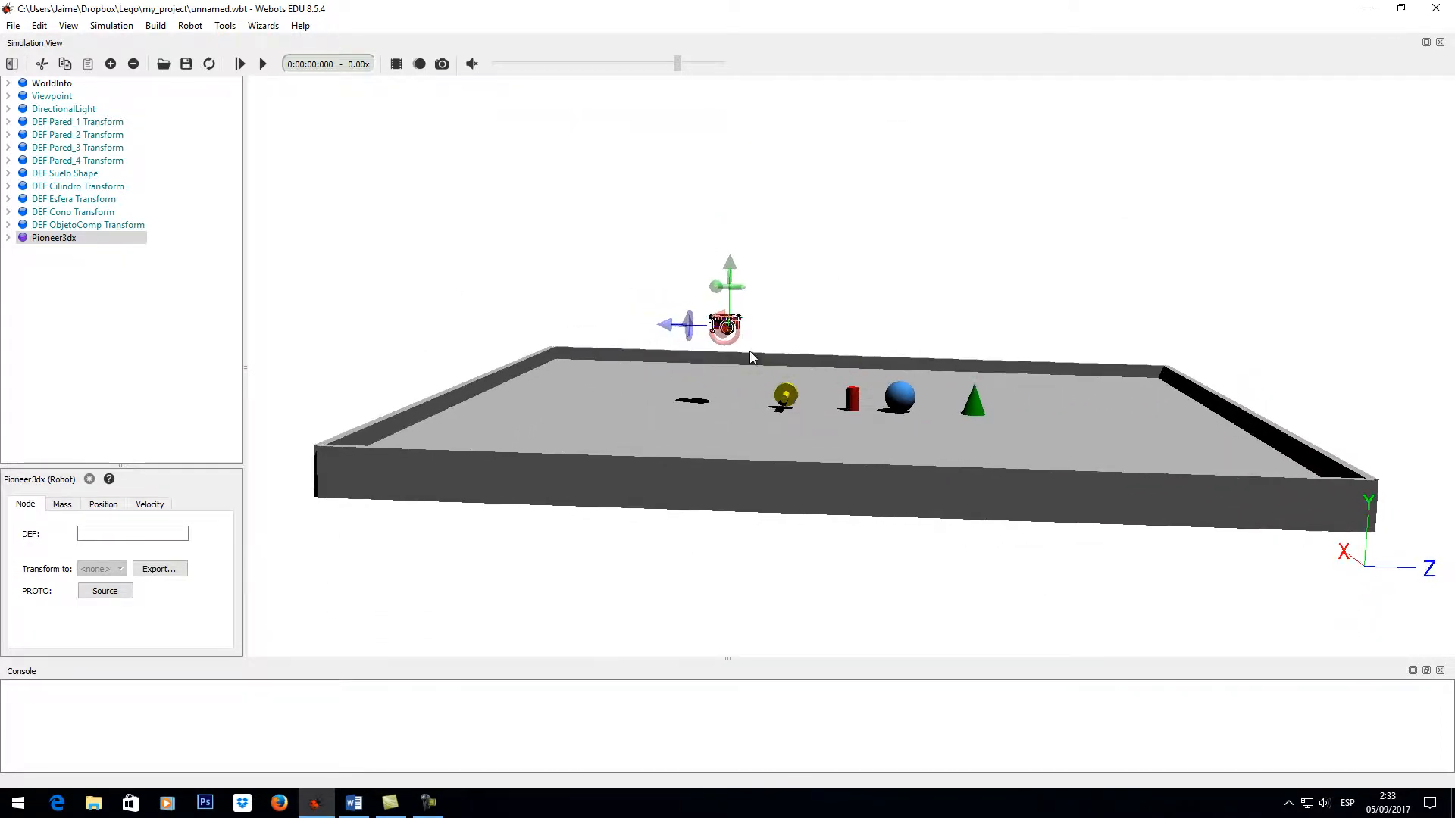
{"action": "left_click_drag", "start_coordinate": [736, 294], "coordinate": [803, 337]}
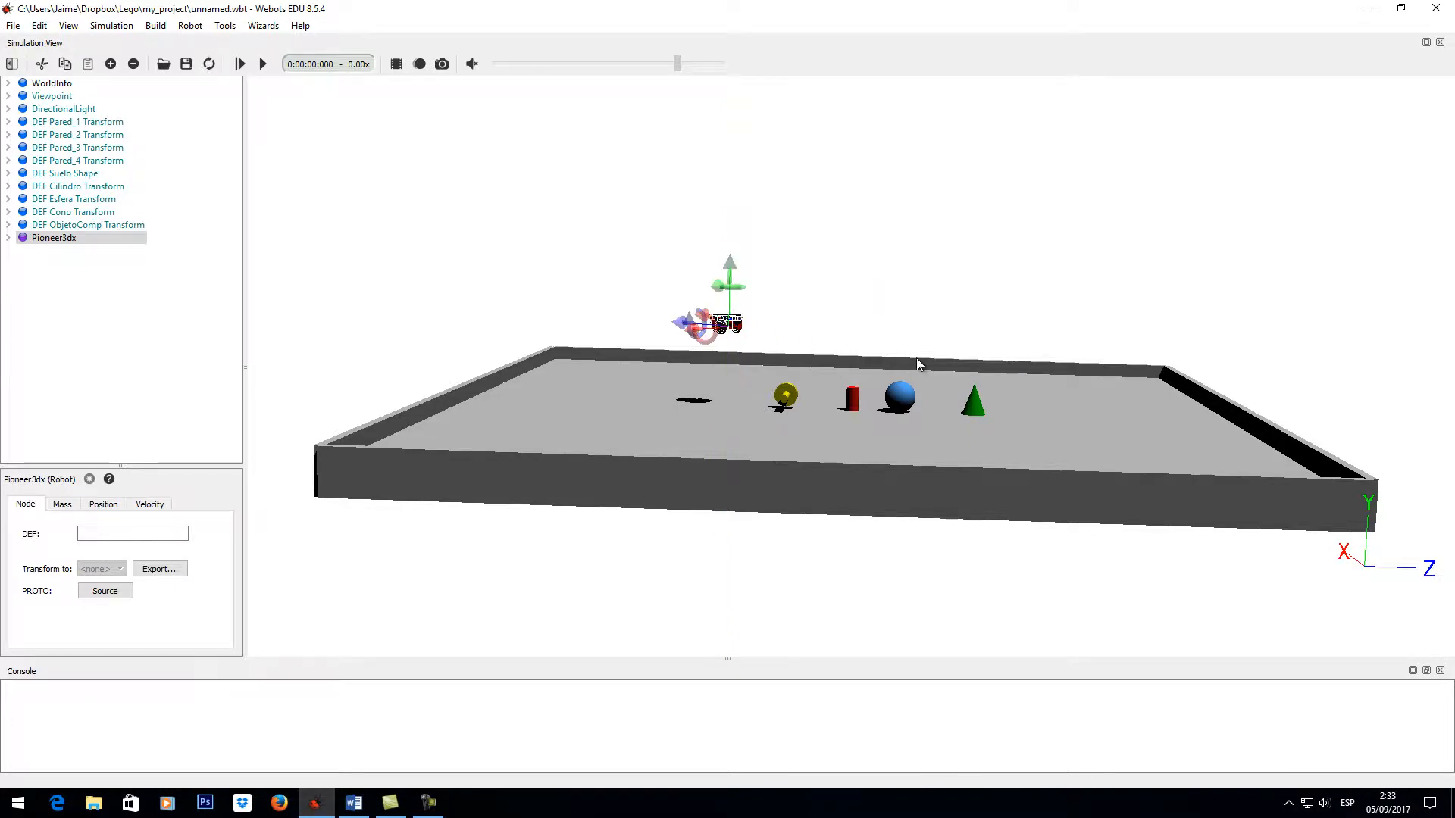
{"action": "left_click_drag", "start_coordinate": [834, 393], "coordinate": [834, 370]}
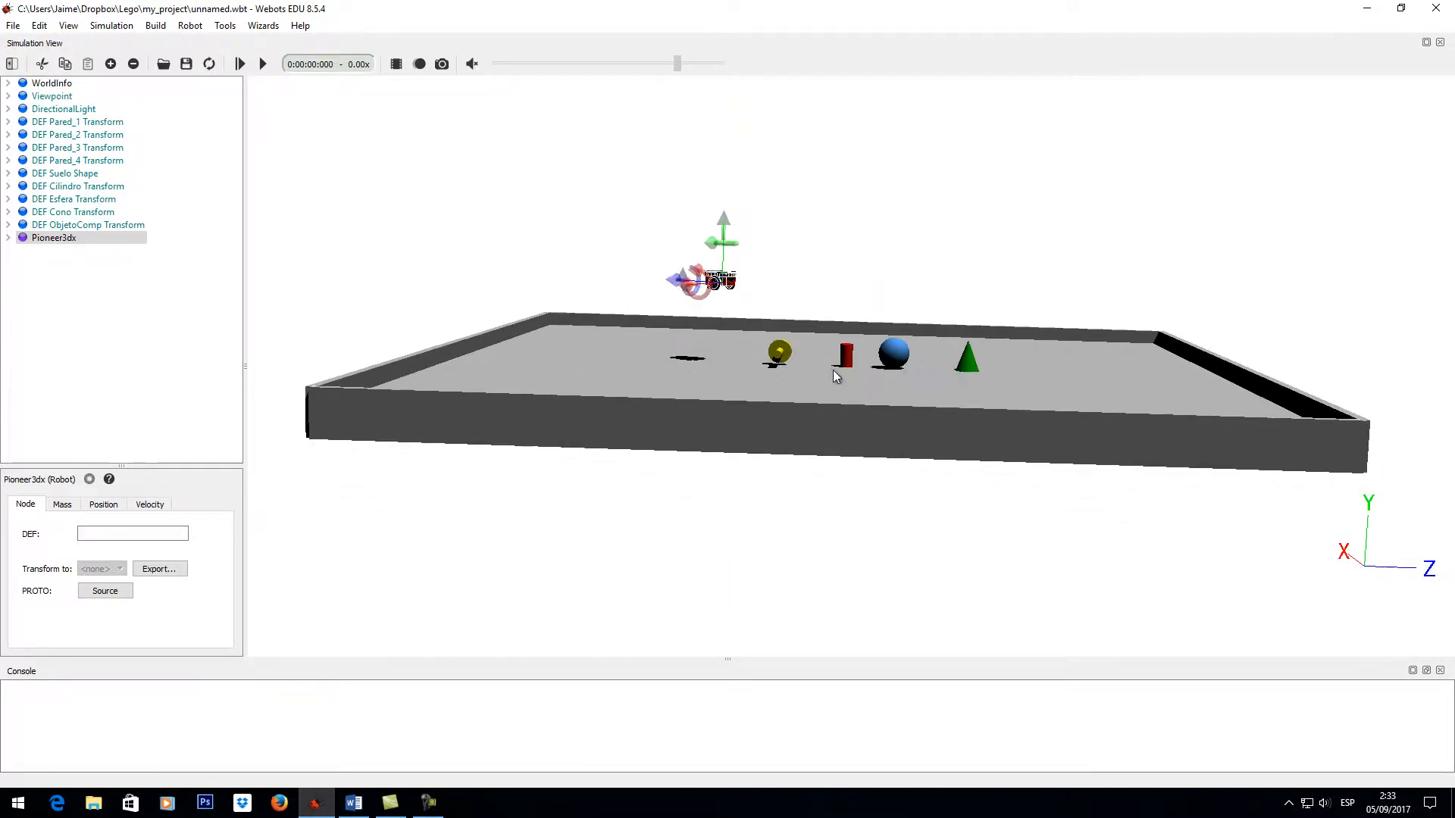
Run the simulation to drop the Pioneer3dx, pause it after about 7 seconds, and inspect the objects and floor of the arena.
{"action": "left_click", "coordinate": [263, 64]}
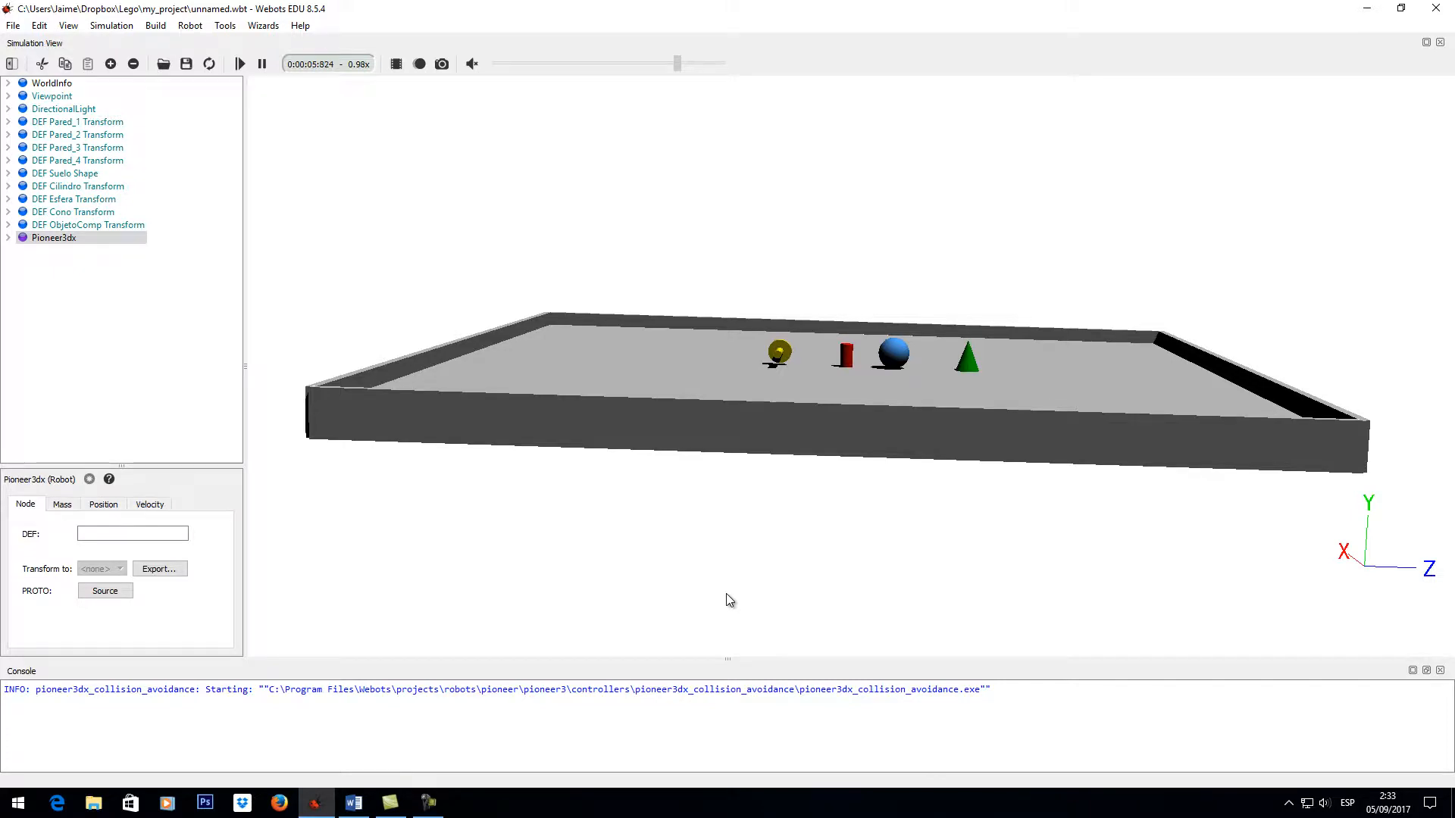
{"action": "left_click", "coordinate": [262, 65]}
{"action": "left_click_drag", "start_coordinate": [700, 356], "coordinate": [704, 395]}
{"action": "middle_click_drag", "start_coordinate": [884, 444], "coordinate": [883, 280]}
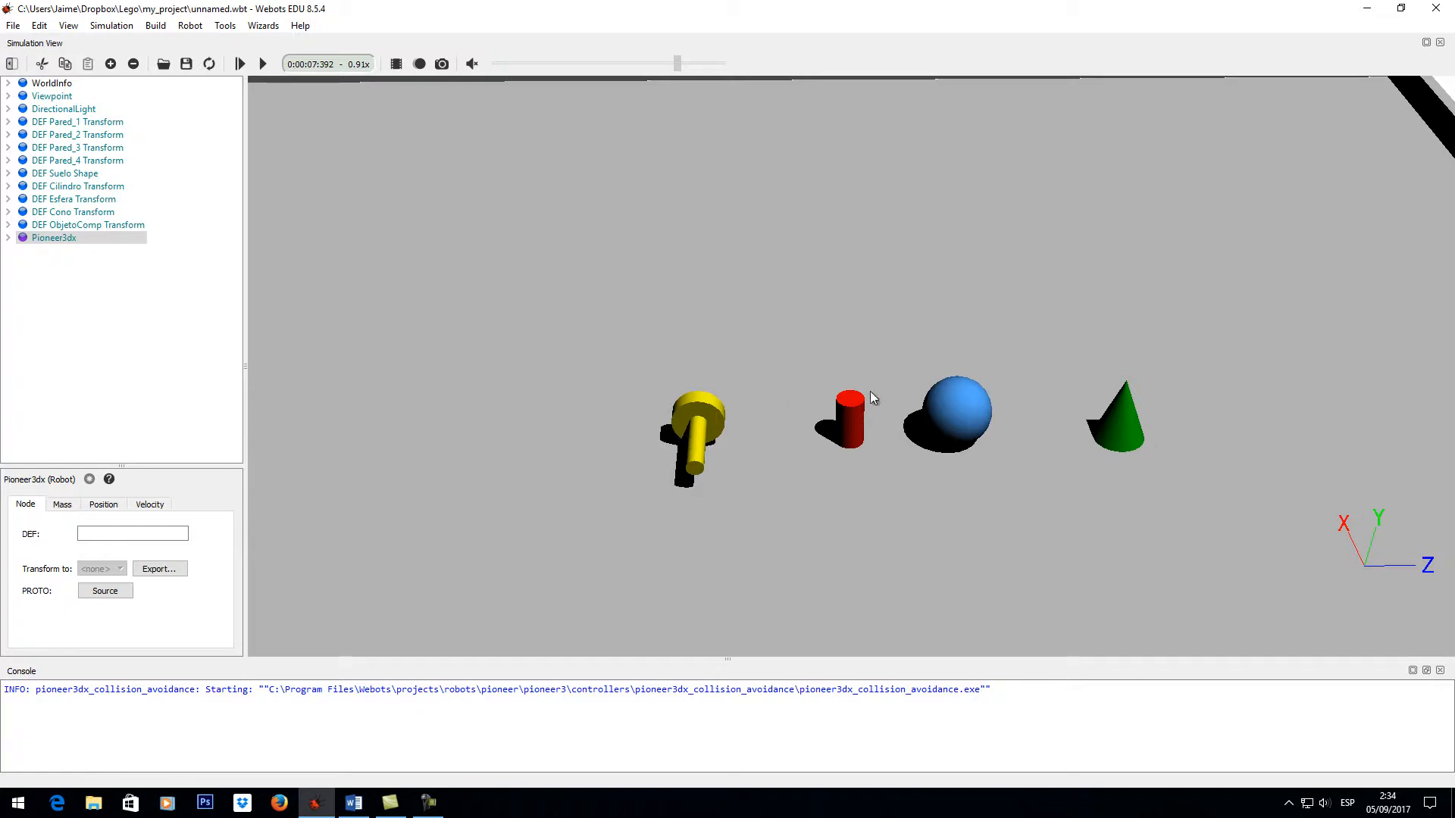
{"action": "left_click_drag", "start_coordinate": [674, 423], "coordinate": [952, 447]}
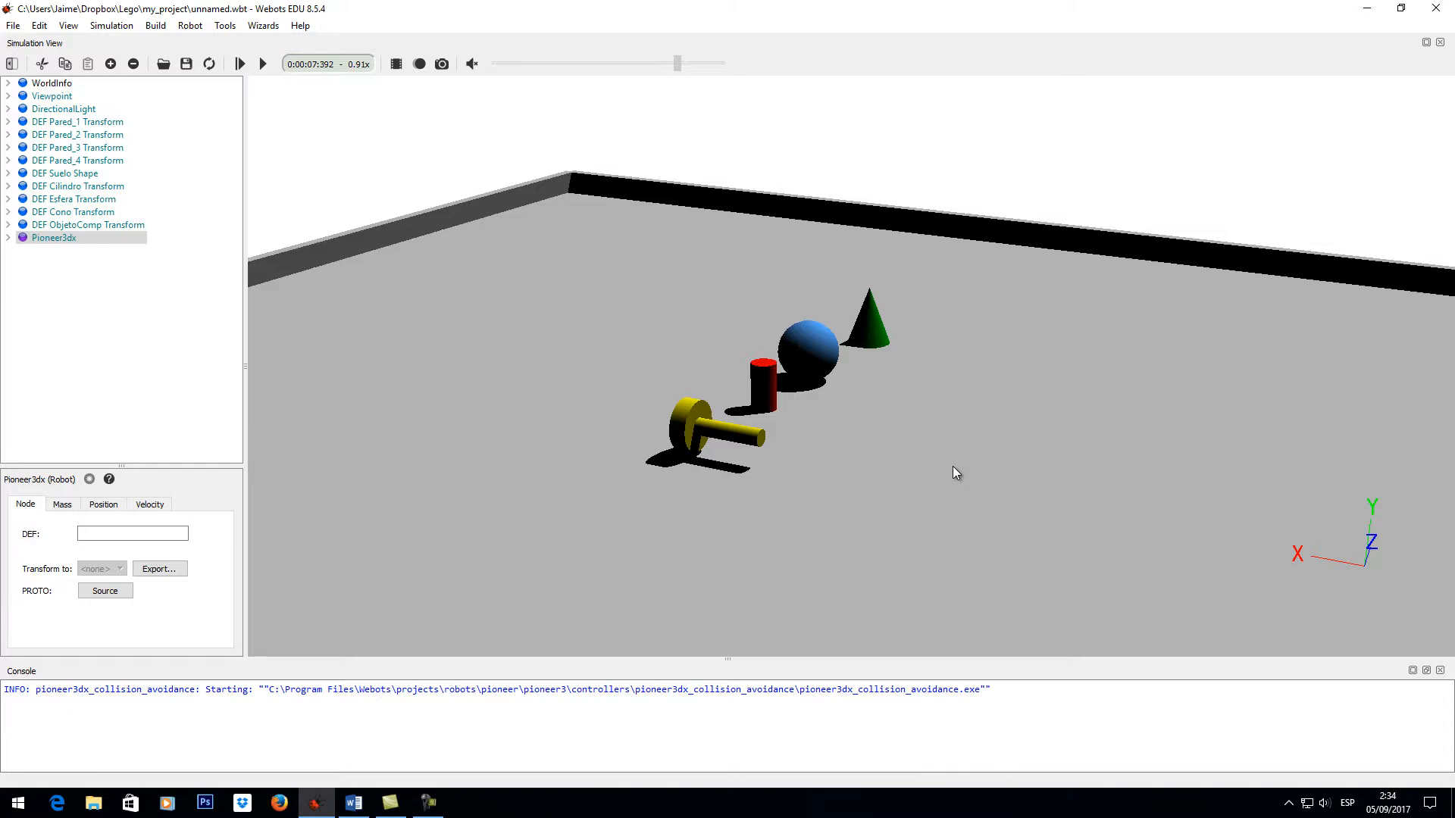
{"action": "left_click_drag", "start_coordinate": [952, 467], "coordinate": [866, 471]}
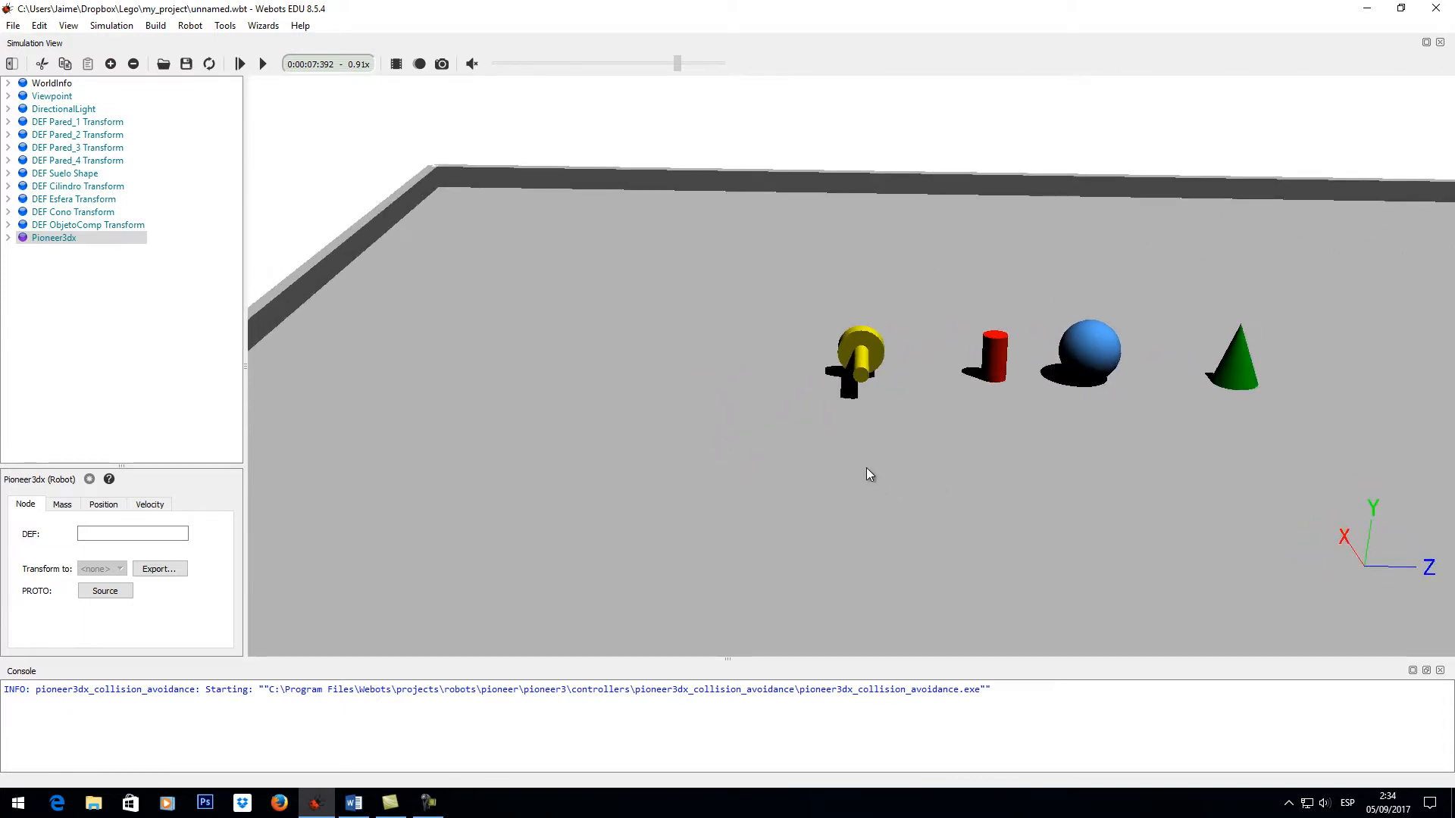
{"action": "middle_click_drag", "start_coordinate": [993, 444], "coordinate": [991, 544]}
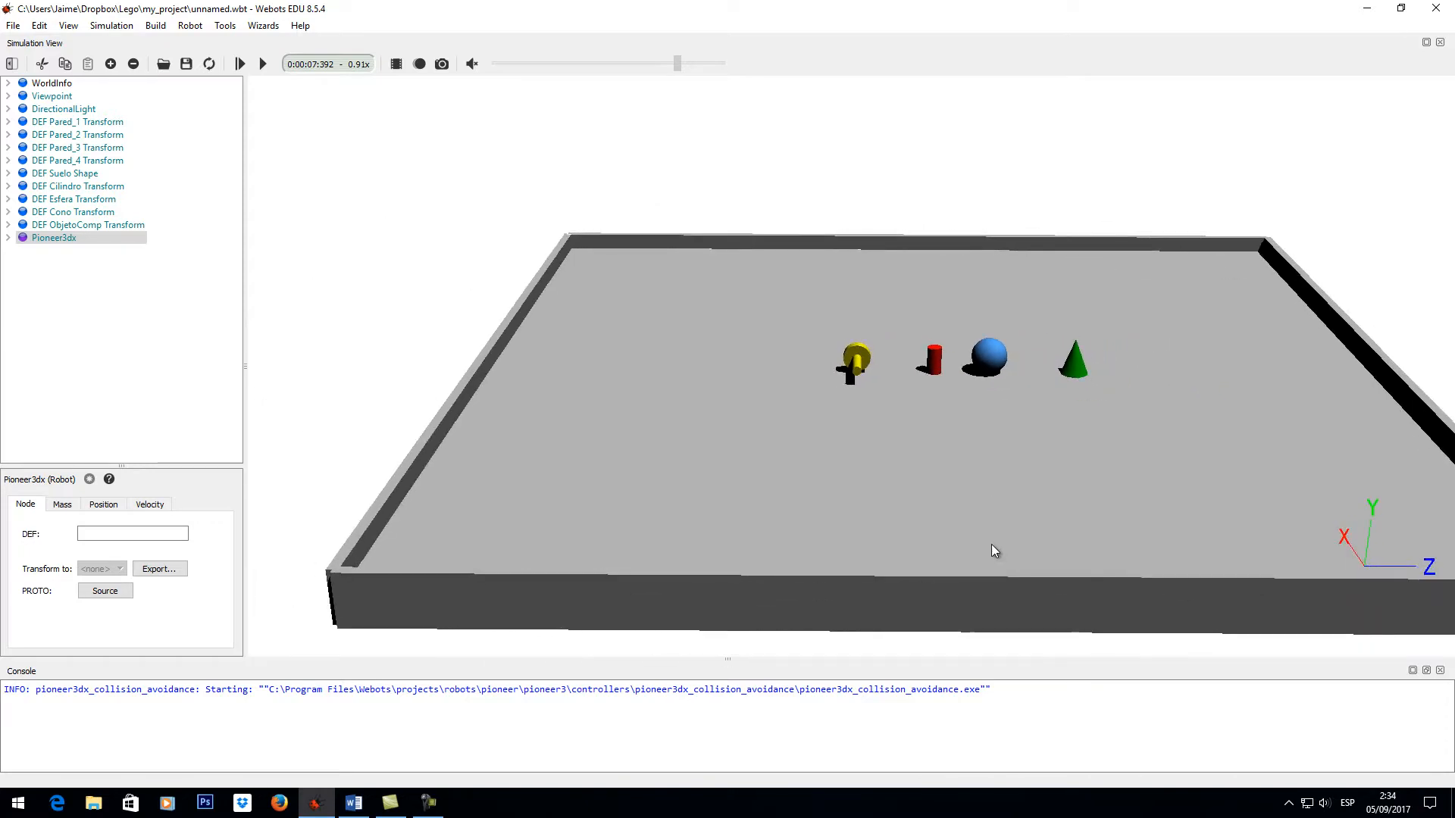